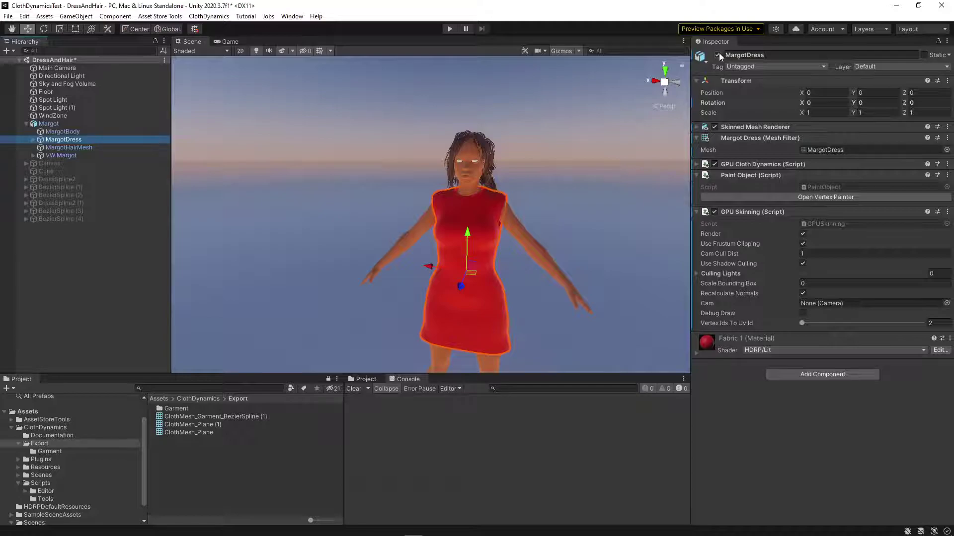
- Deactivate the MargotHairMesh object
click(64, 148)
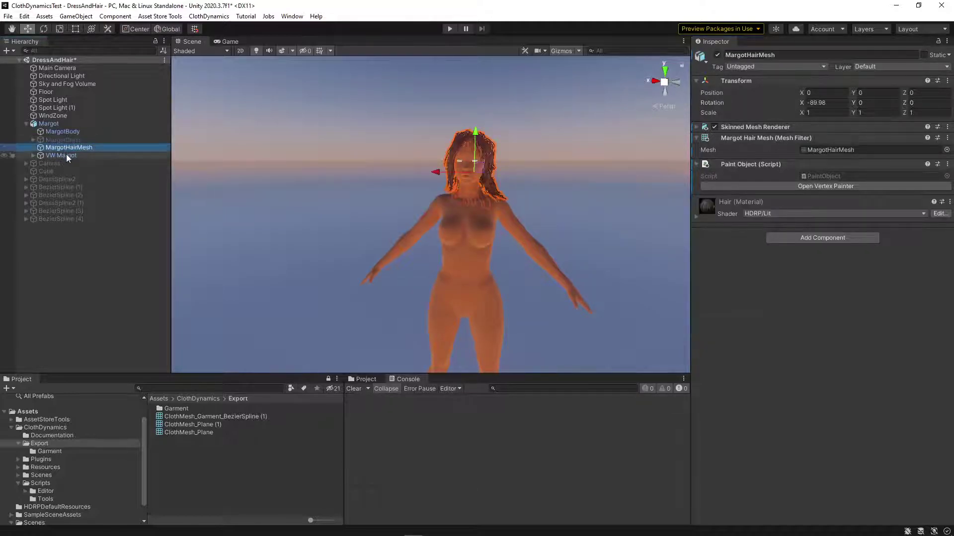
click(718, 55)
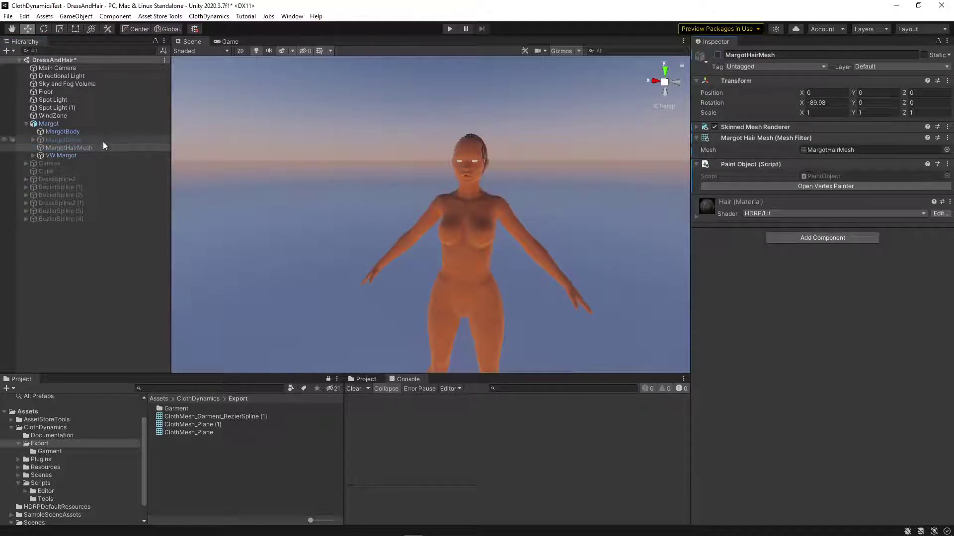
- Inspect Margot's Automatic Bone Spheres settings and preview its bone and sphere display options
click(59, 154)
click(54, 131)
click(52, 124)
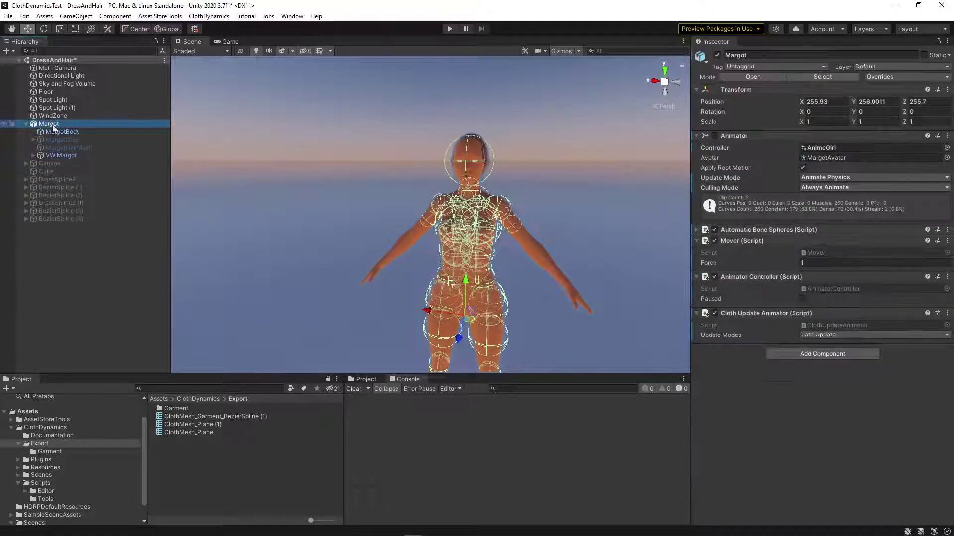
click(696, 229)
scroll(762, 344, down, 5)
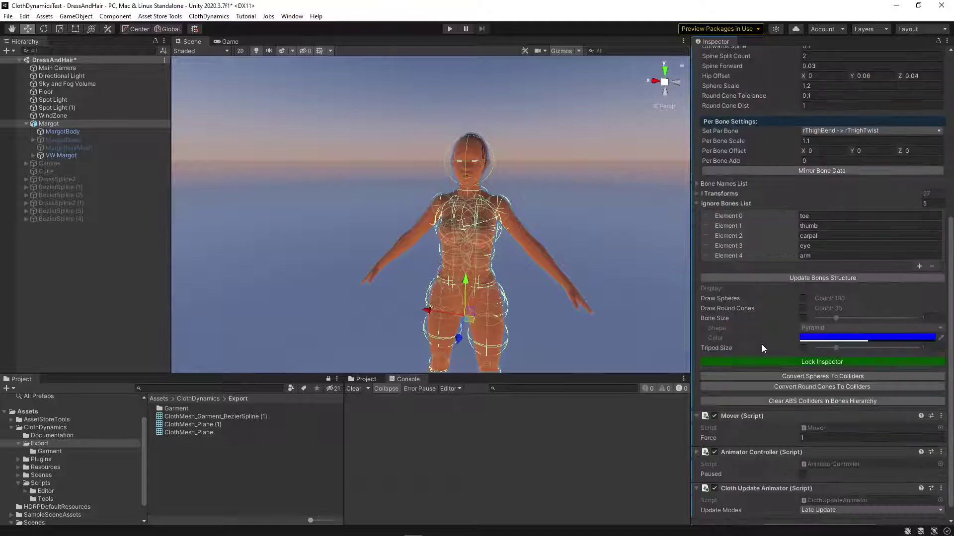
click(802, 317)
click(802, 317)
click(803, 299)
click(803, 299)
click(34, 253)
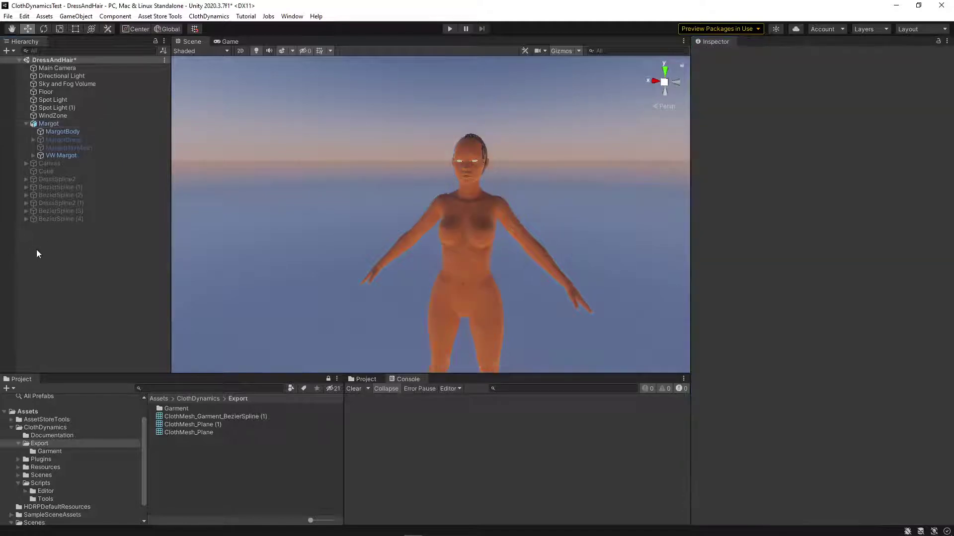
- Create a ClothDynamics Bezier Spline object in the scene
right_drag(452, 247, 464, 255)
middle_drag(465, 255, 451, 255)
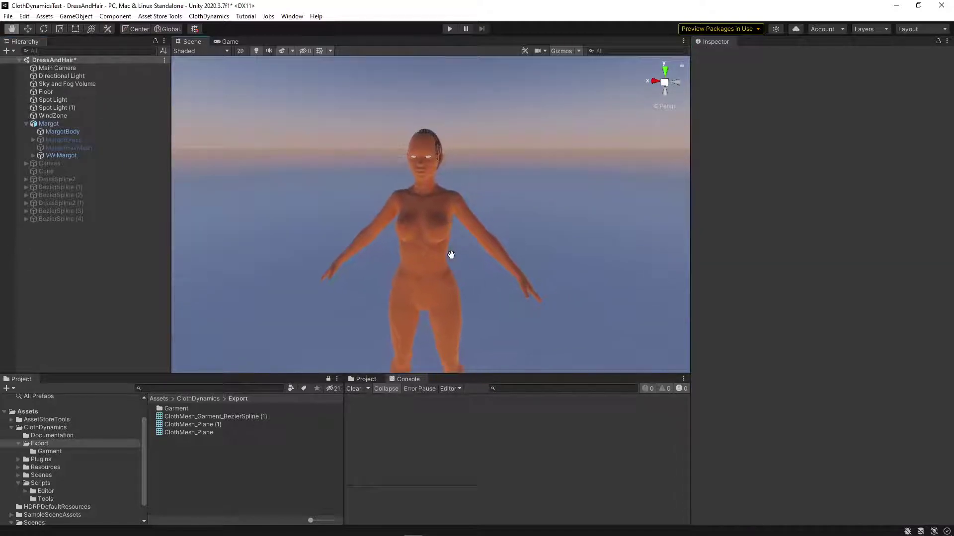
right_drag(436, 239, 434, 248)
scroll(430, 230, up, 3)
middle_drag(430, 230, 428, 237)
scroll(428, 237, down, 3)
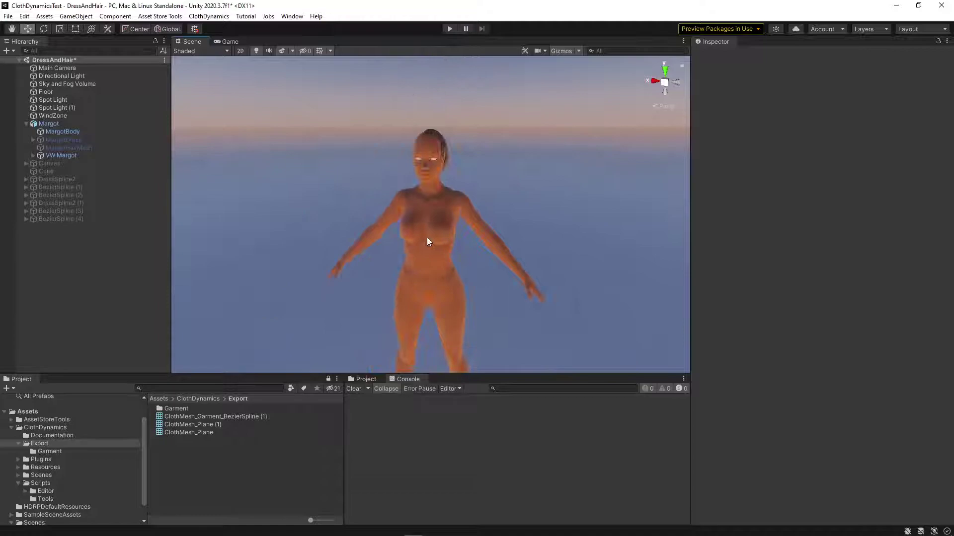
right_click(59, 259)
click(209, 16)
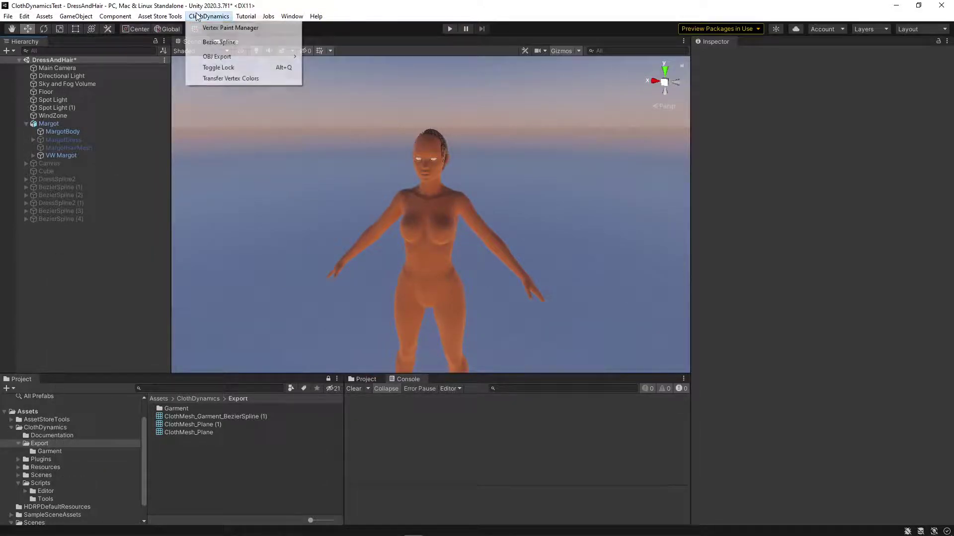
click(222, 44)
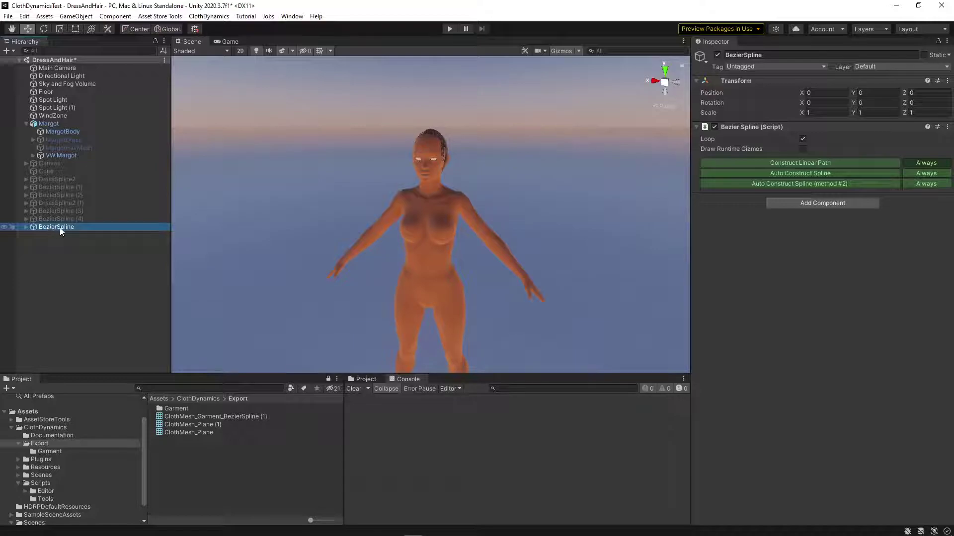
- Align the BezierSpline with Margot by parenting it under her with position 0, 0, 0, and return it to the scene root
drag(53, 228, 49, 123)
click(826, 93)
text(0)
click(894, 92)
text(0)
click(926, 93)
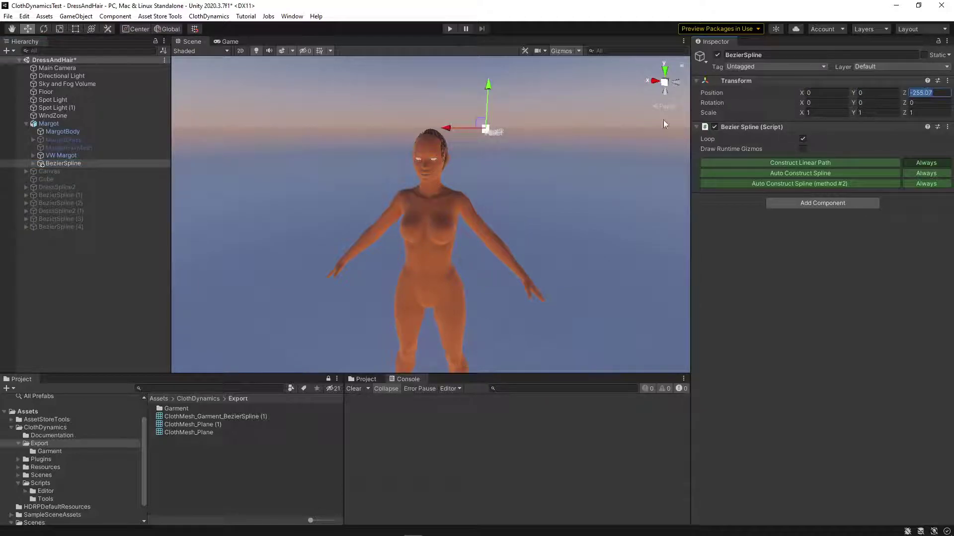
text(0)
drag(63, 163, 65, 258)
- Move the BezierSpline up and in front of the body, to about X 255.93, Y 257.30, Z 255.76
middle_drag(455, 367, 466, 328)
drag(450, 363, 455, 164)
middle_drag(455, 164, 452, 264)
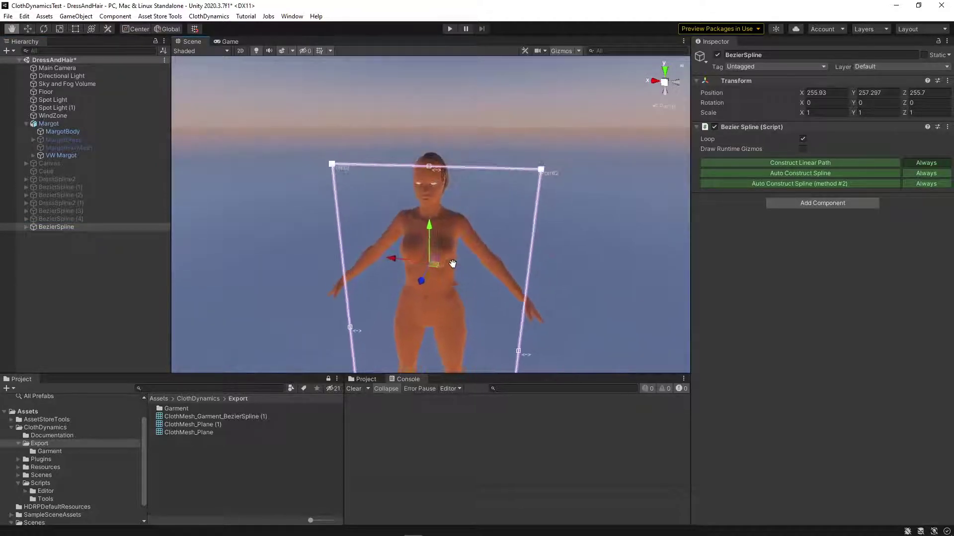
alt+drag(452, 263, 407, 288)
middle_drag(407, 287, 385, 294)
mouse_move(463, 234)
mouse_down()
mouse_move(442, 251)
mouse_move(448, 237)
mouse_up()
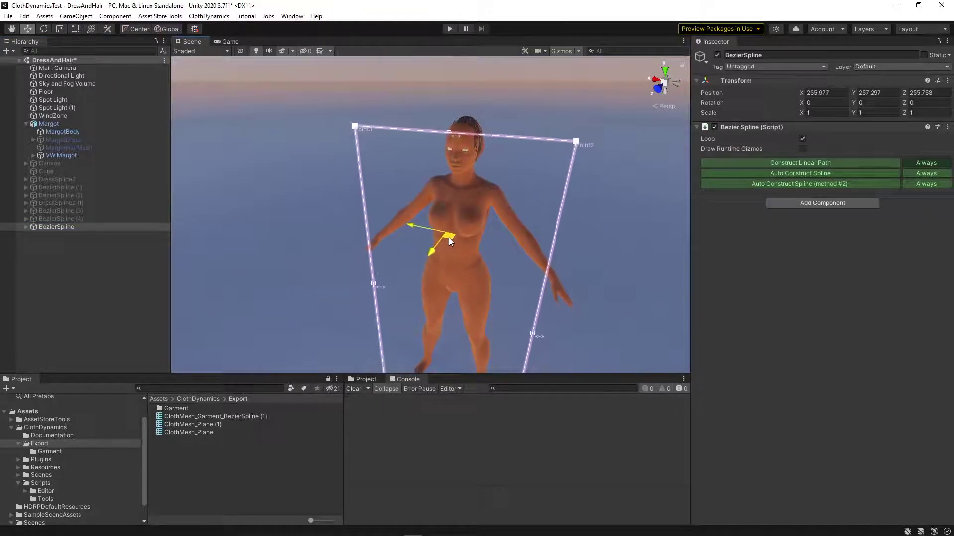
alt+drag(457, 299, 527, 288)
middle_drag(485, 293, 507, 230)
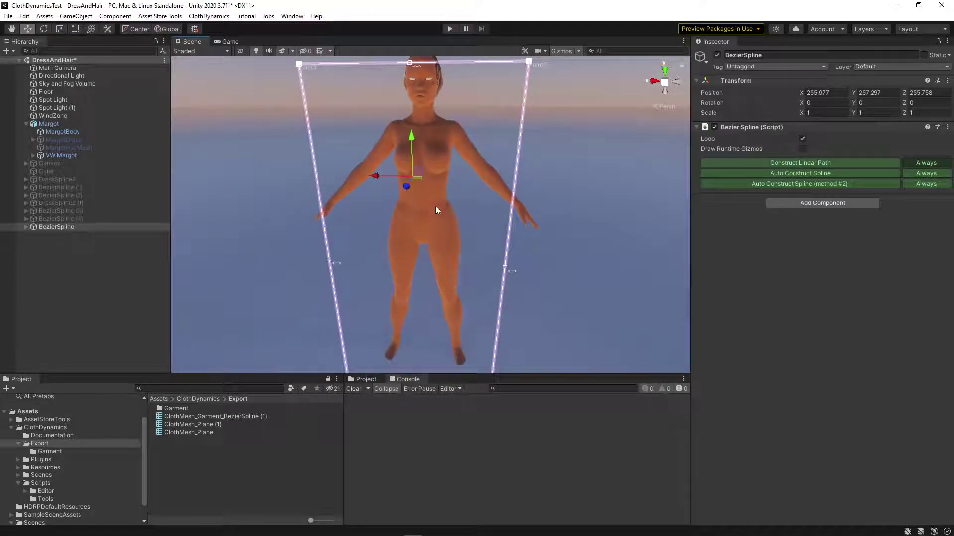
alt+drag(435, 205, 455, 229)
drag(452, 192, 461, 189)
middle_drag(461, 335, 459, 281)
- Raise the spline's two bottom corner points to thigh height, the first to about Y -0.51 and the fourth to about Y -0.53
click(22, 228)
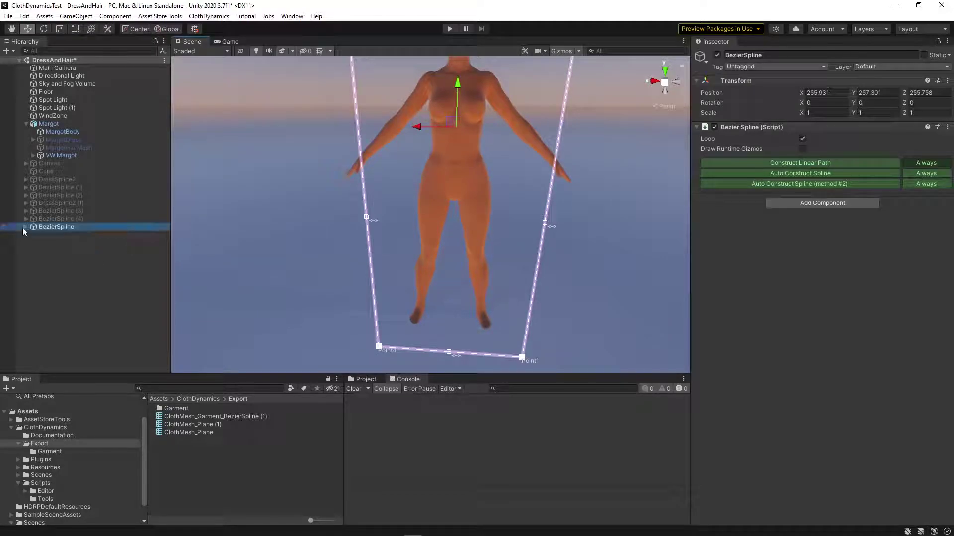
click(26, 227)
click(41, 236)
alt+drag(402, 277, 413, 260)
scroll(413, 259, down, 4)
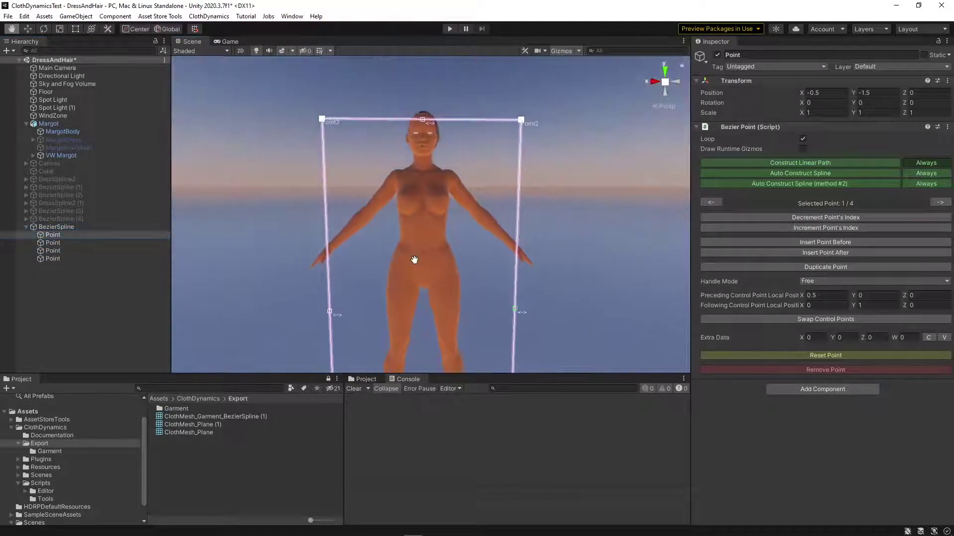
alt+drag(416, 317, 411, 337)
middle_drag(411, 333, 415, 319)
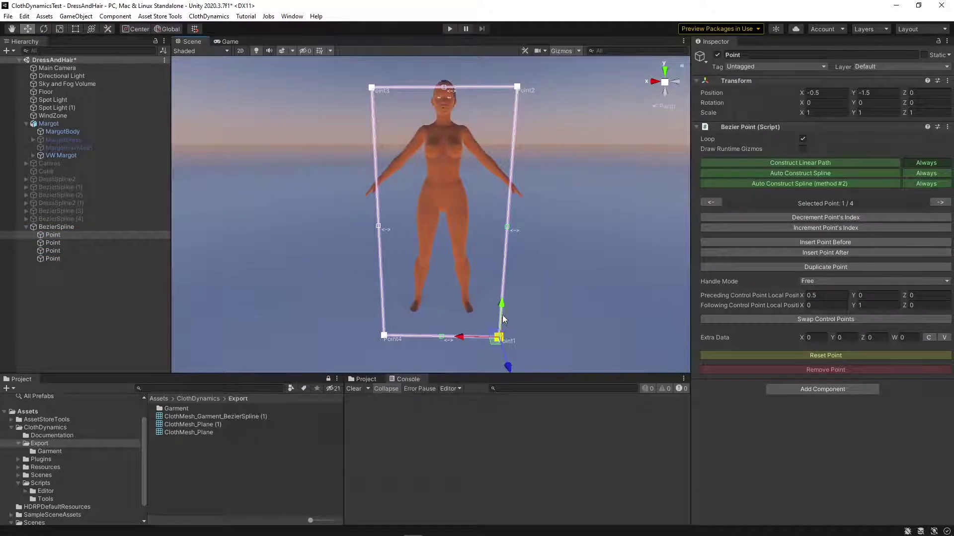
drag(501, 314, 508, 200)
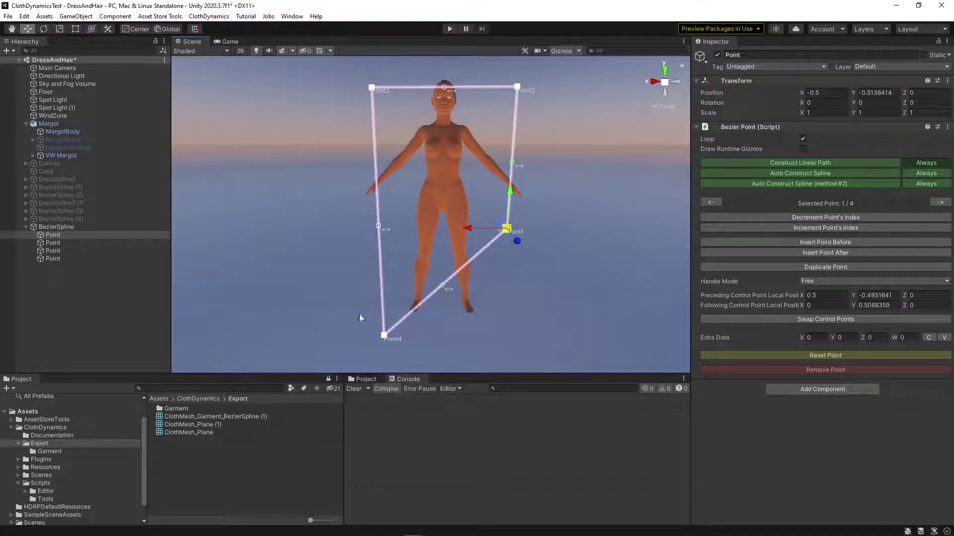
click(380, 334)
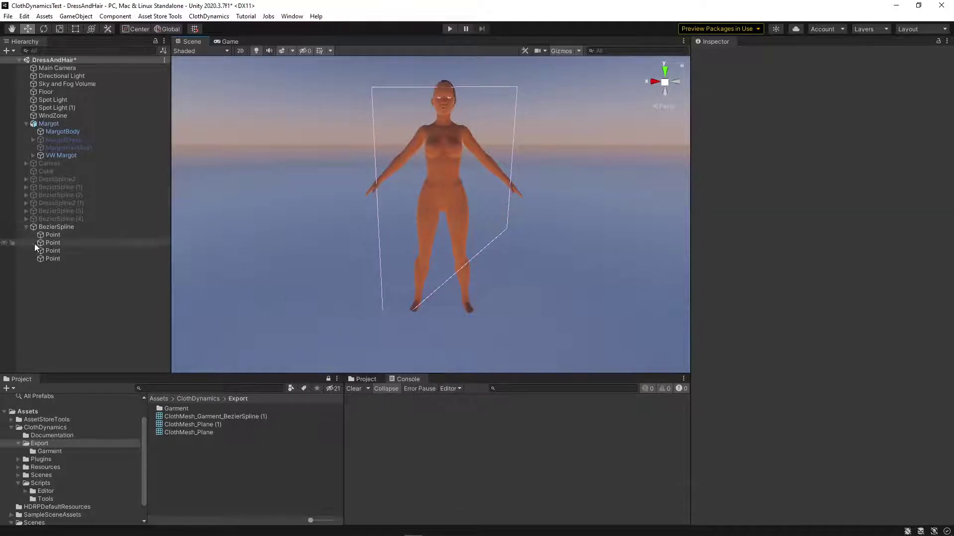
click(48, 259)
drag(384, 303, 403, 193)
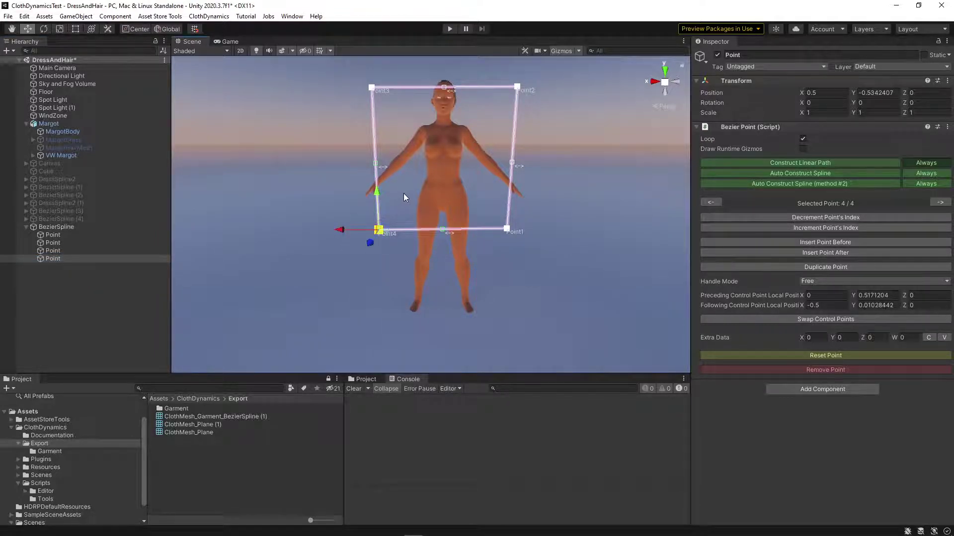
- Set the Y position of the first and fourth spline points together to -0.67
ctrl+click(59, 250)
middle_drag(552, 247, 547, 269)
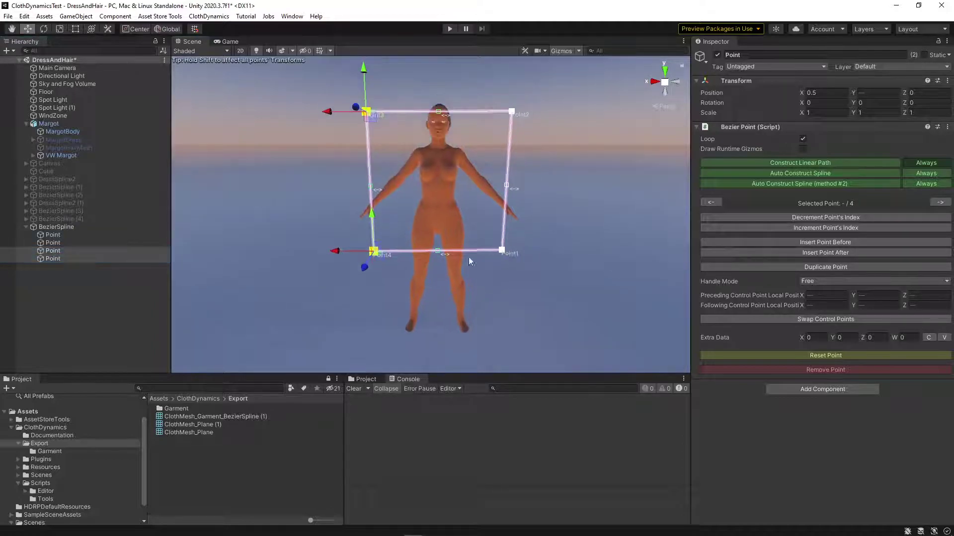
click(57, 235)
click(58, 228)
click(59, 236)
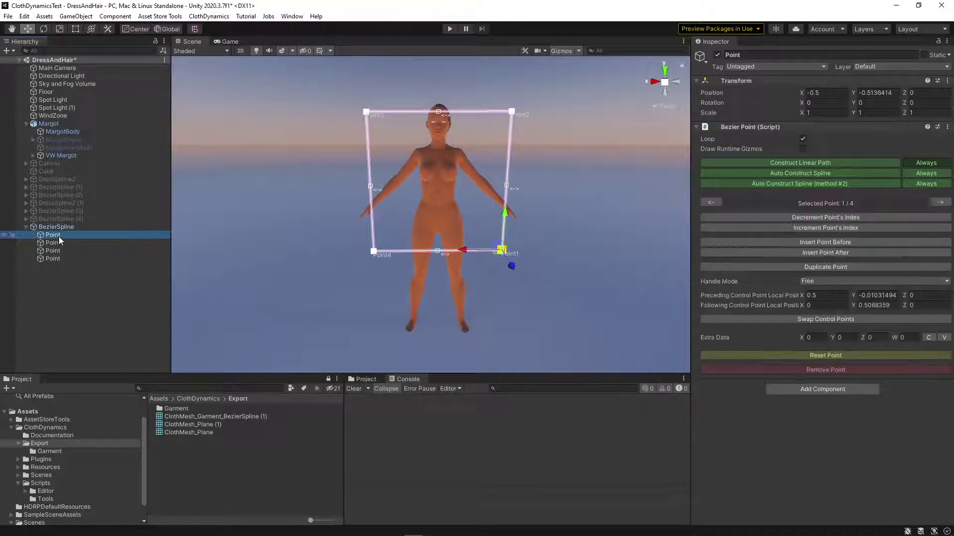
ctrl+click(58, 244)
ctrl+click(58, 243)
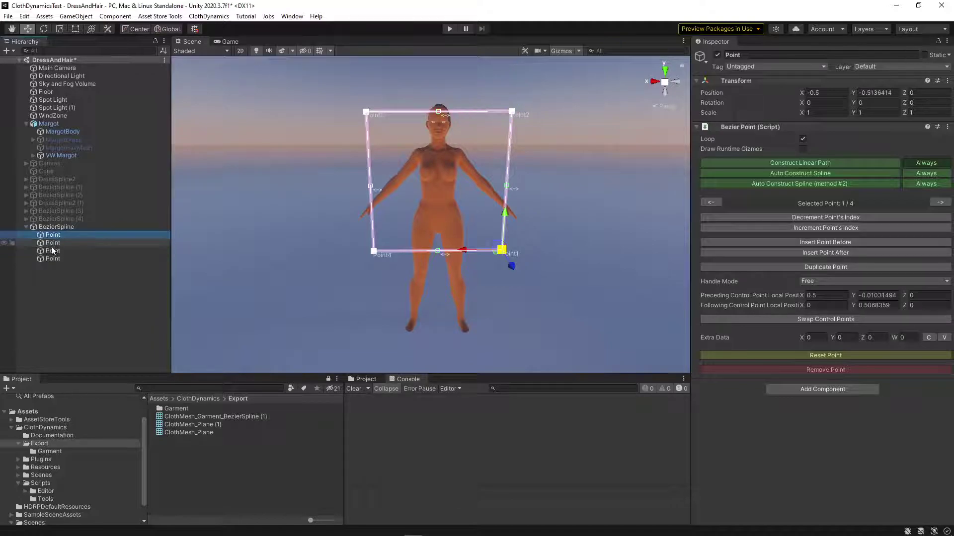
ctrl+click(50, 249)
key(f)
ctrl+click(49, 251)
ctrl+click(49, 258)
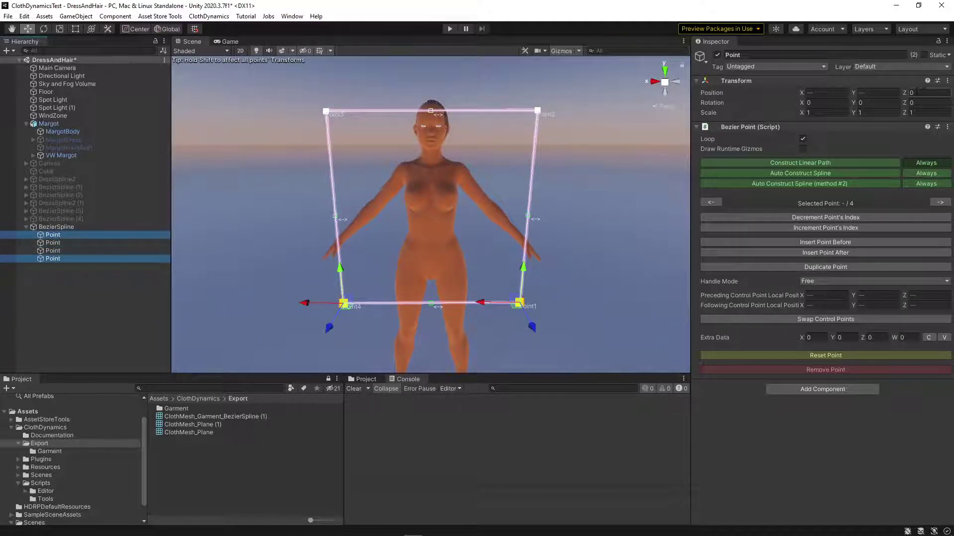
mouse_move(854, 94)
mouse_down()
mouse_move(864, 94)
mouse_move(848, 91)
mouse_up()
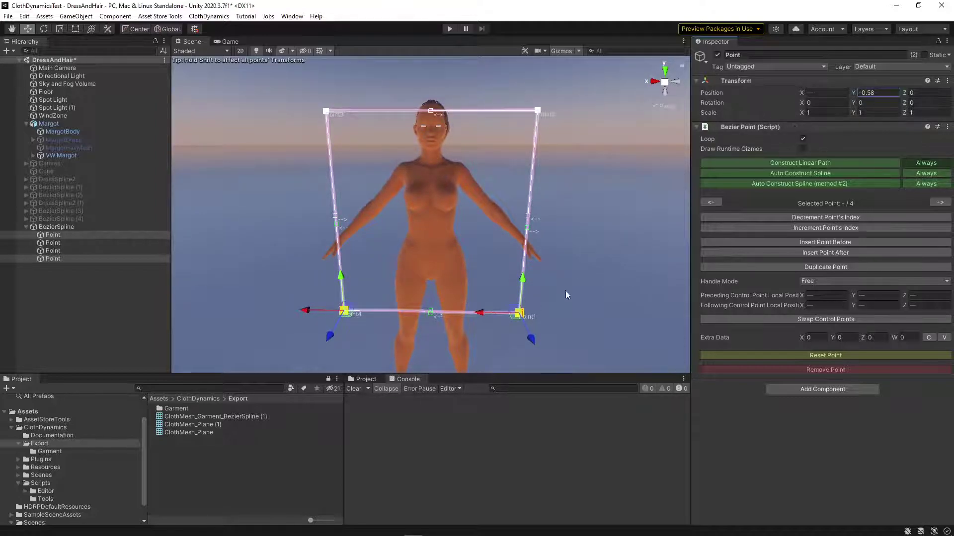
drag(854, 94, 848, 91)
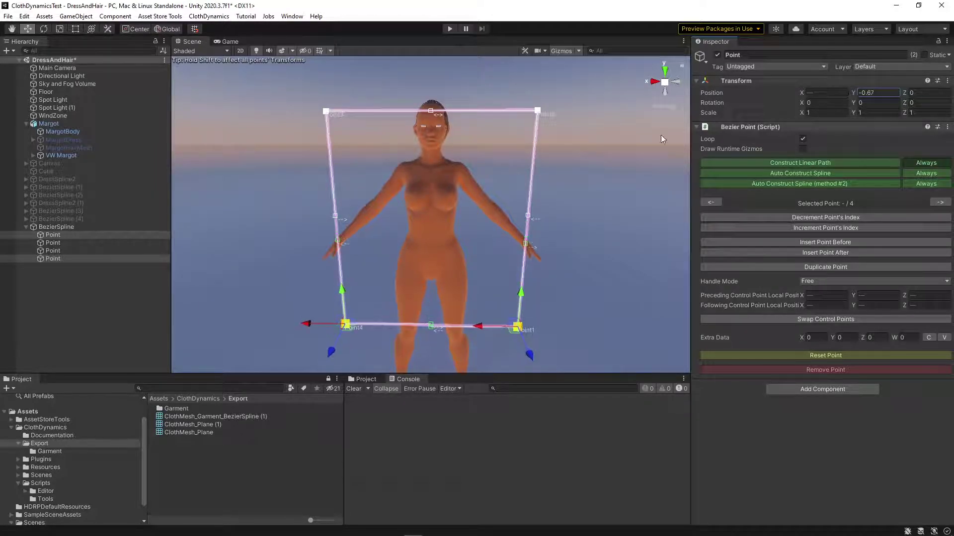
- Lower the two top spline points together to shoulder height at Y 0.26
click(51, 251)
shift+click(52, 243)
drag(855, 93, 839, 92)
- Narrow the spline to body width by setting X to -0.23 for the first two points and 0.21 for the last two
middle_drag(484, 242, 494, 191)
click(52, 235)
shift+click(51, 243)
drag(802, 95, 806, 97)
click(53, 251)
shift+click(53, 259)
drag(803, 92, 800, 94)
middle_drag(470, 176, 457, 215)
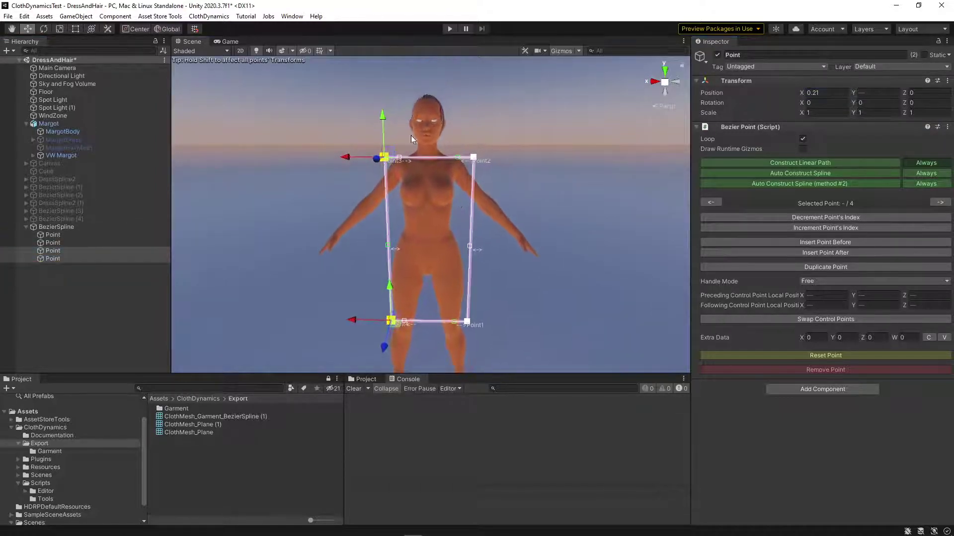
middle_drag(407, 197, 446, 172)
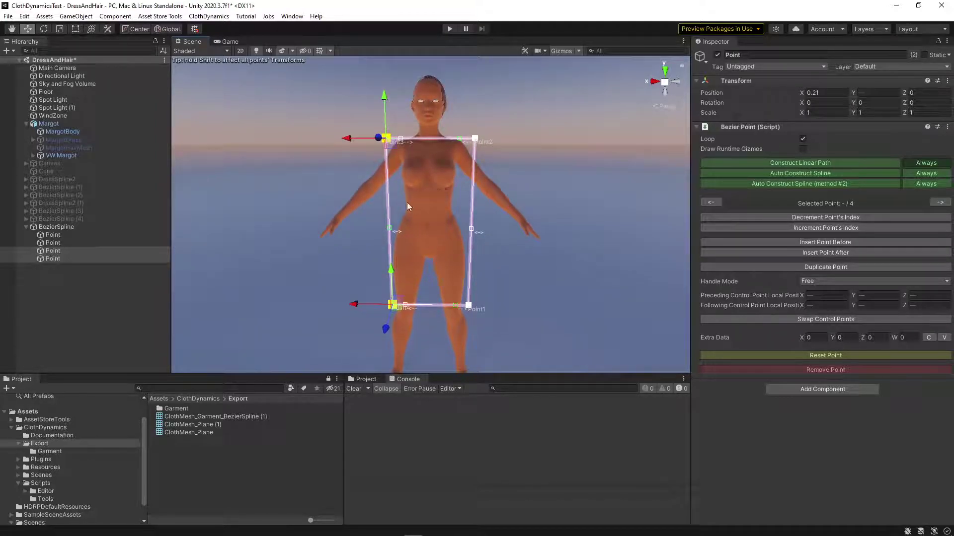
- Duplicate the fourth spline point to the waist at about X 0.14, Y -0.12, and order the copy before the original in the hierarchy
click(57, 238)
click(60, 243)
click(58, 236)
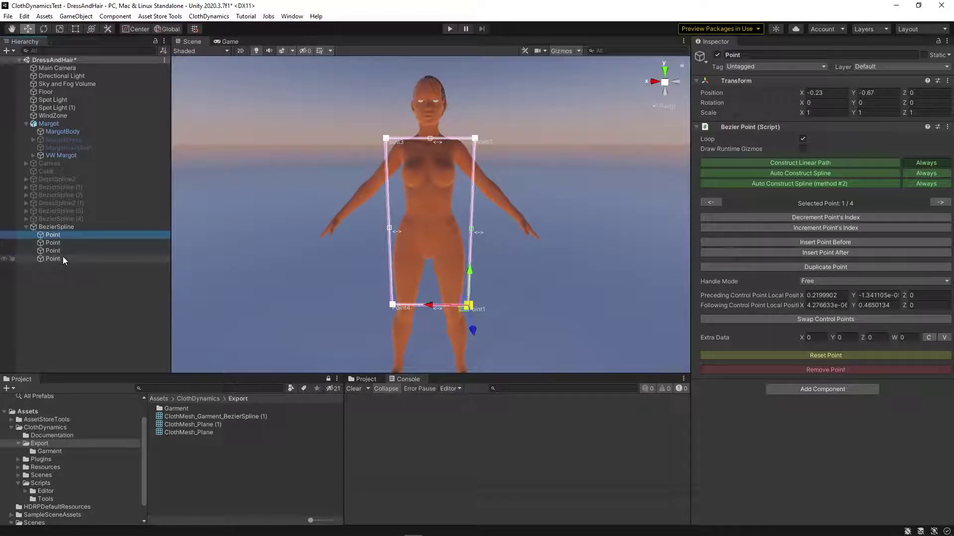
click(63, 257)
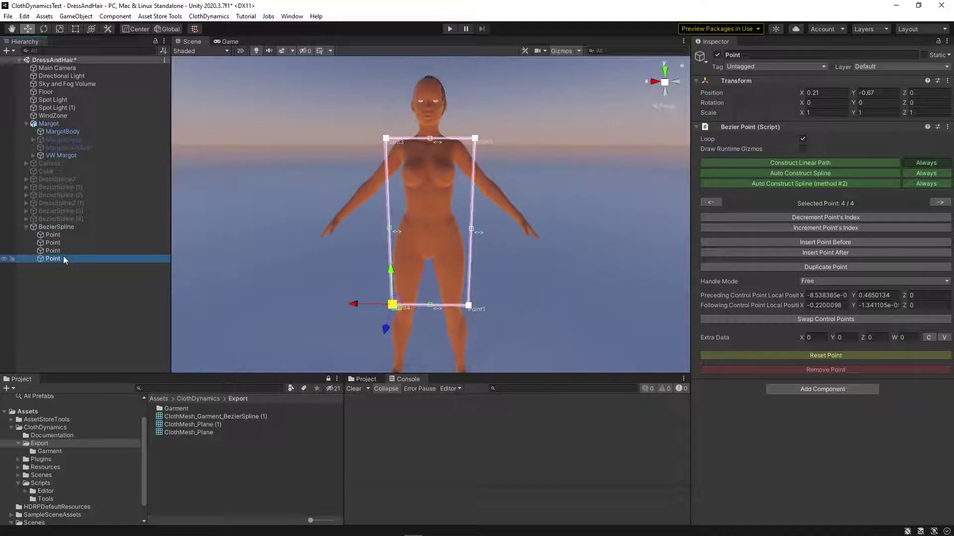
key(ctrl+d)
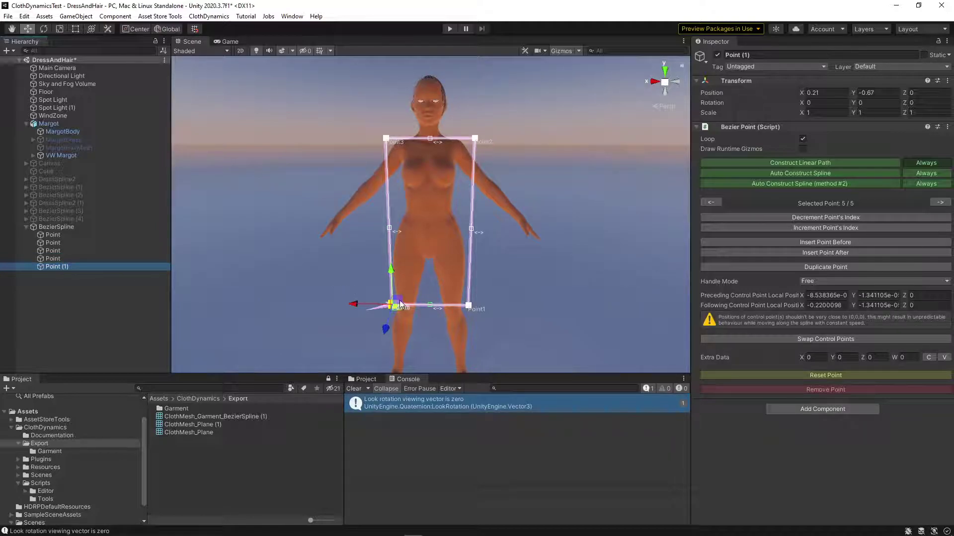
drag(400, 303, 396, 242)
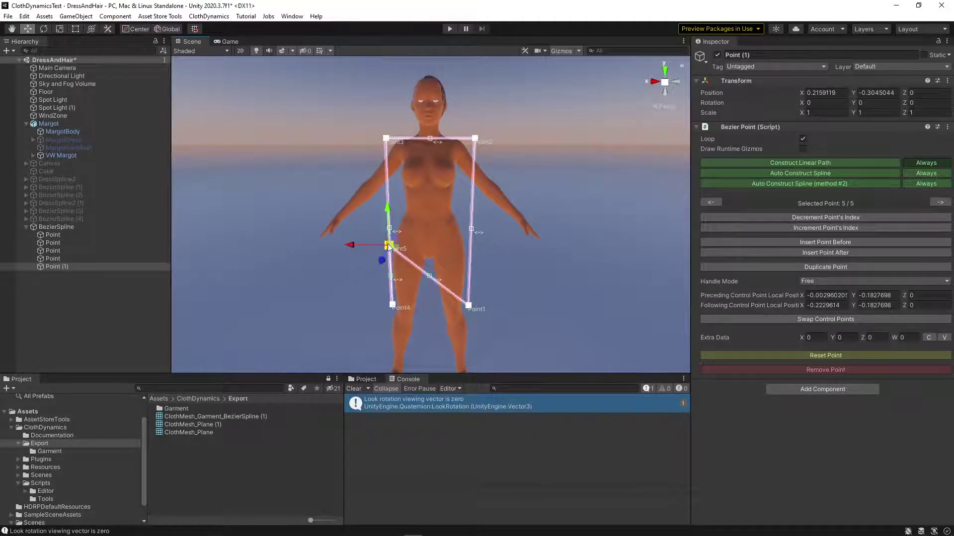
drag(396, 242, 404, 213)
click(63, 268)
drag(63, 268, 61, 259)
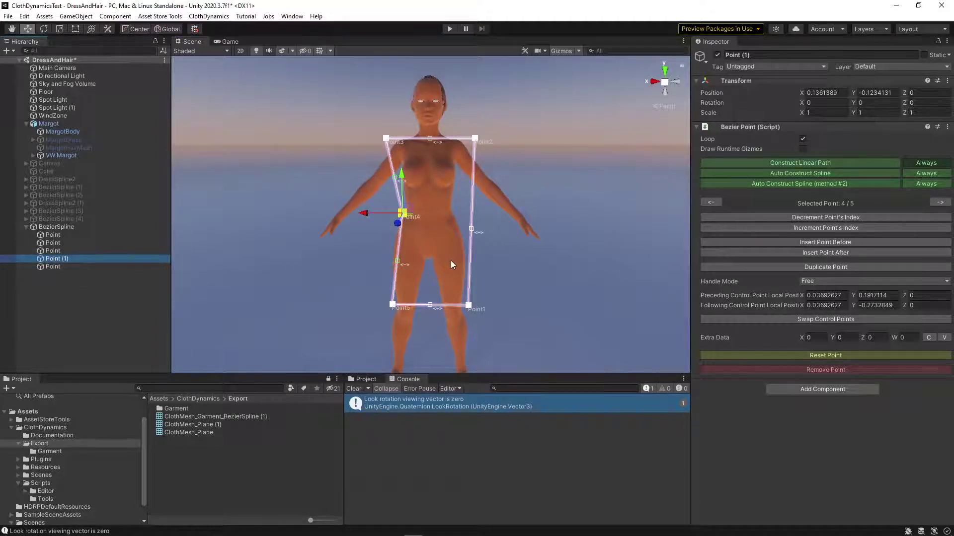
- Duplicate the waist point to the opposite side at about X -0.13, and order the copy directly after the first spline point
middle_drag(427, 201, 434, 200)
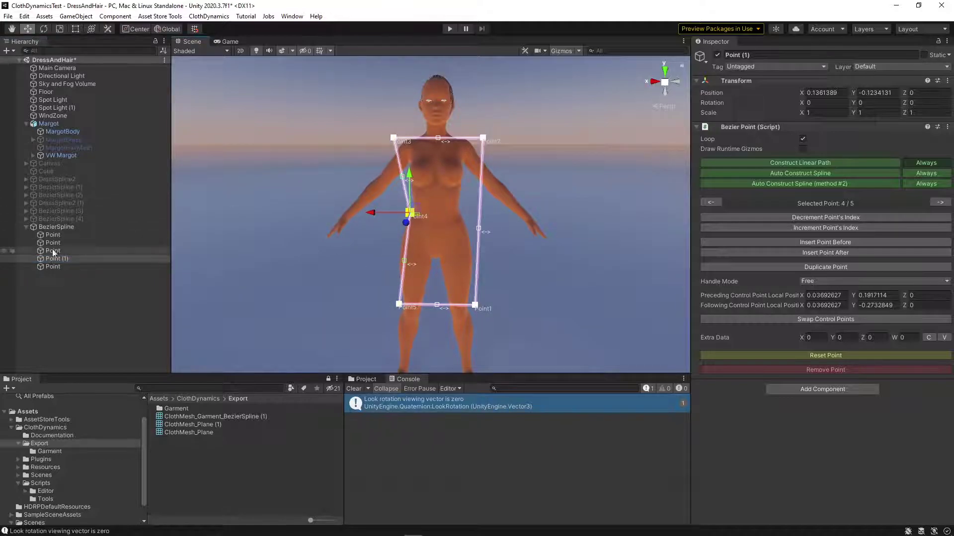
middle_drag(449, 225, 457, 221)
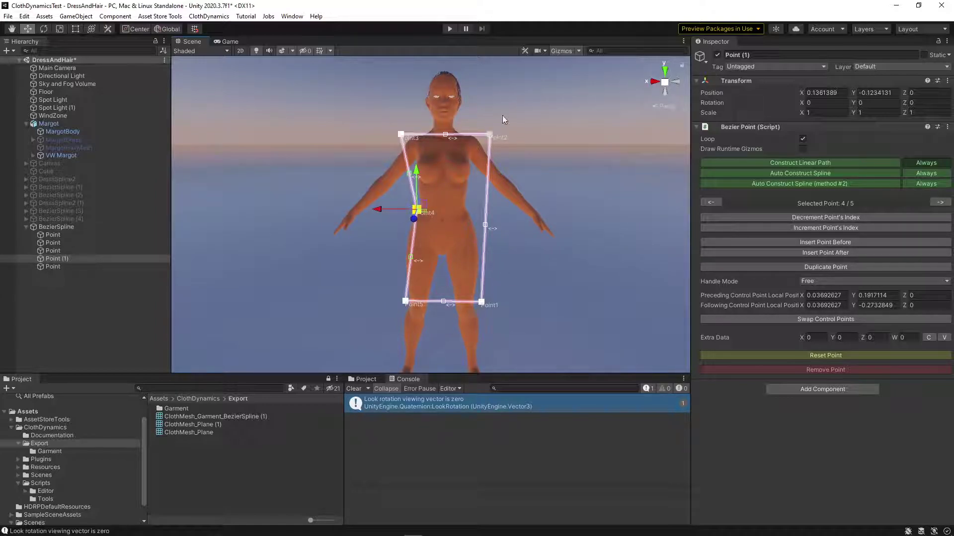
click(57, 252)
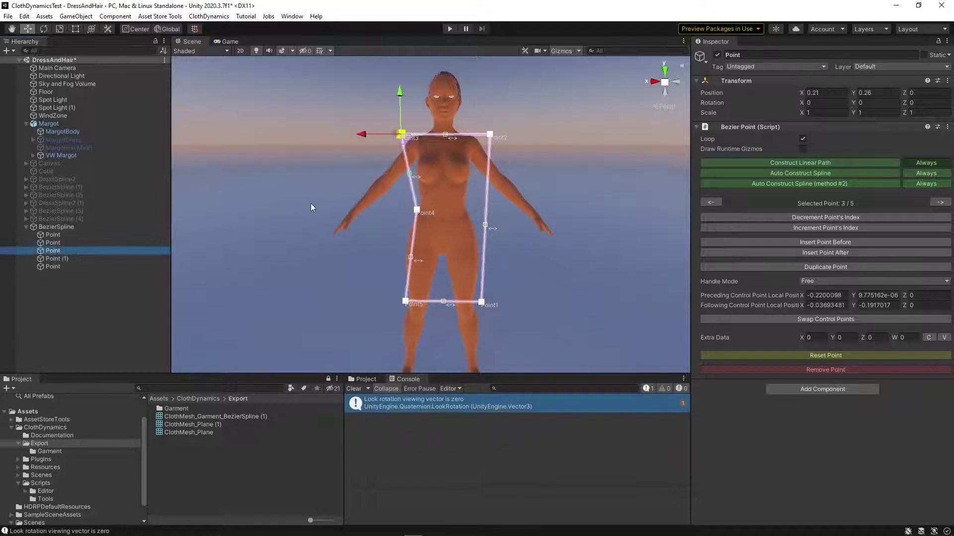
click(100, 260)
key(ctrl+d)
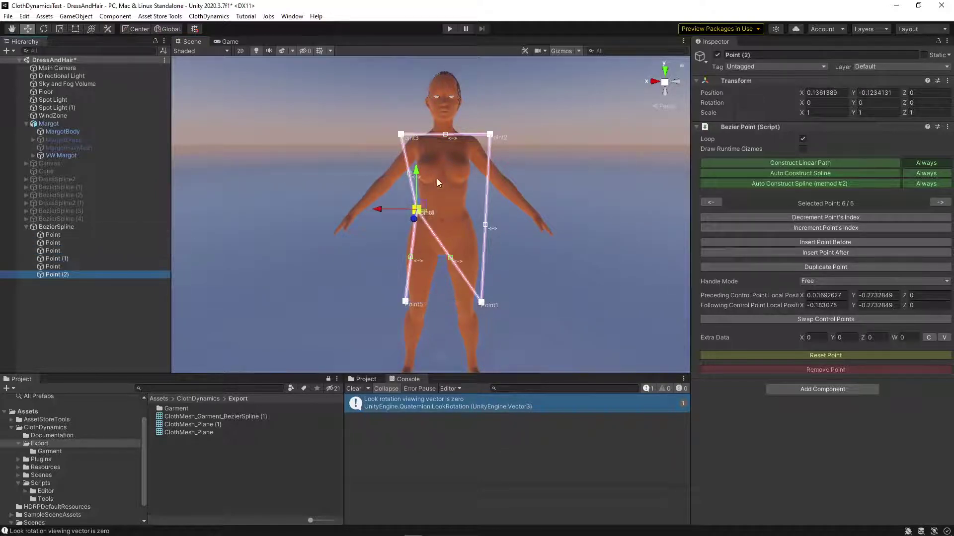
drag(379, 212, 429, 202)
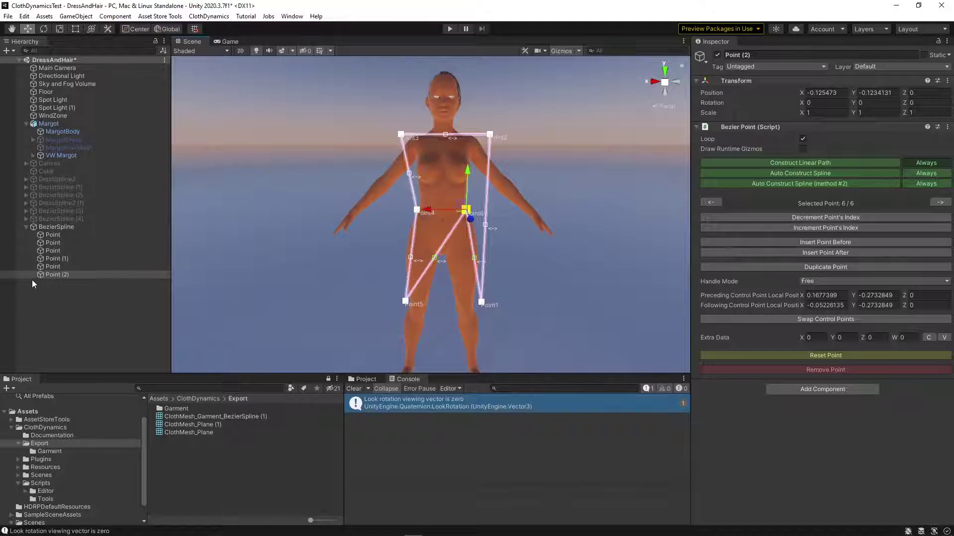
drag(58, 274, 63, 243)
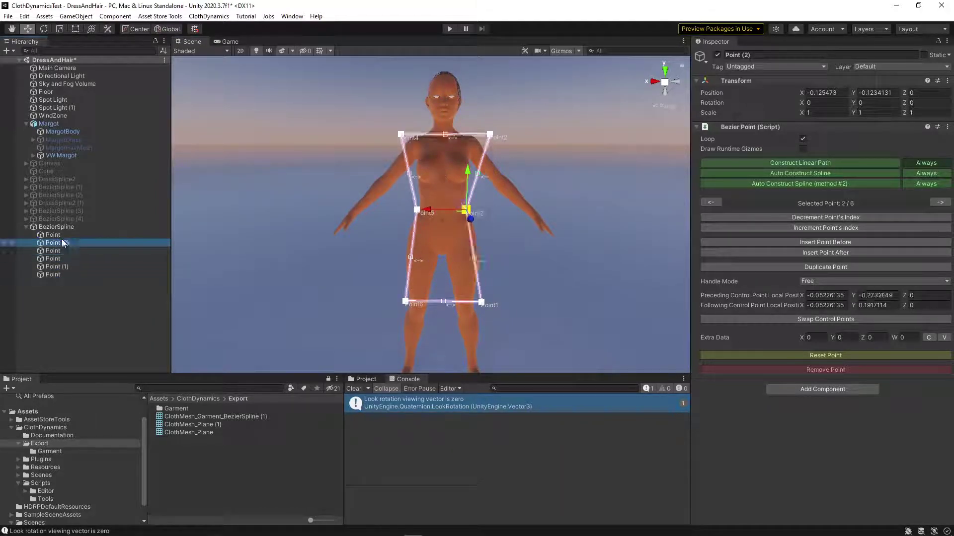
- Duplicate the shoulder point at X -0.23 twice, placing the copies beside the neck at about X -0.08 and X 0.08
alt+drag(539, 264, 545, 248)
key(w)
right_drag(545, 248, 539, 243)
key(s)
middle_drag(442, 276, 433, 231)
middle_drag(442, 172, 432, 184)
right_drag(397, 148, 390, 128)
key(w)
scroll(389, 129, down, 6)
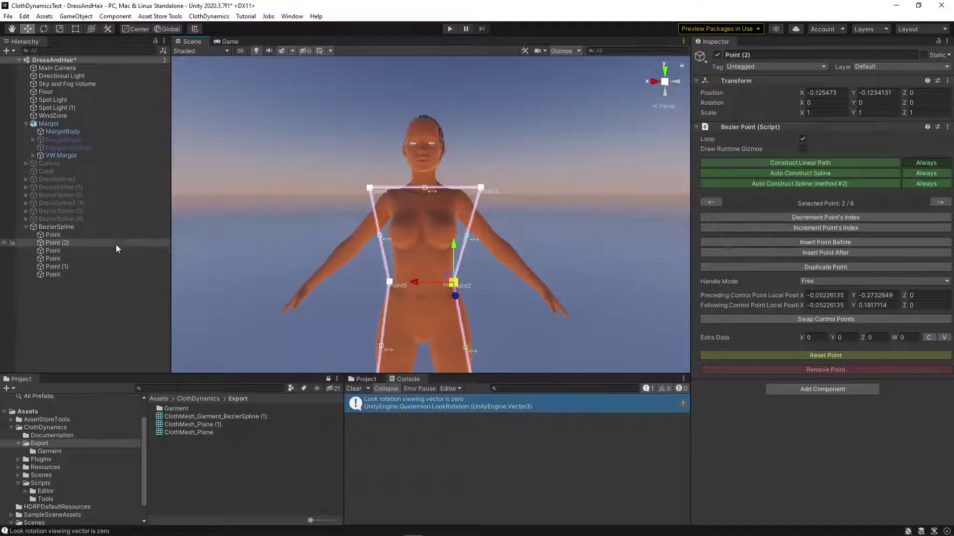
click(53, 244)
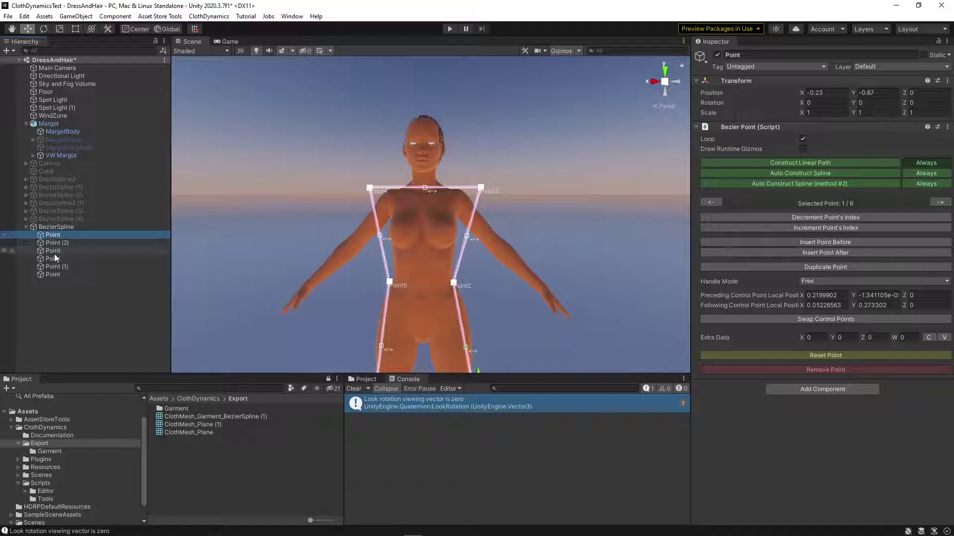
click(53, 252)
key(ctrl+d)
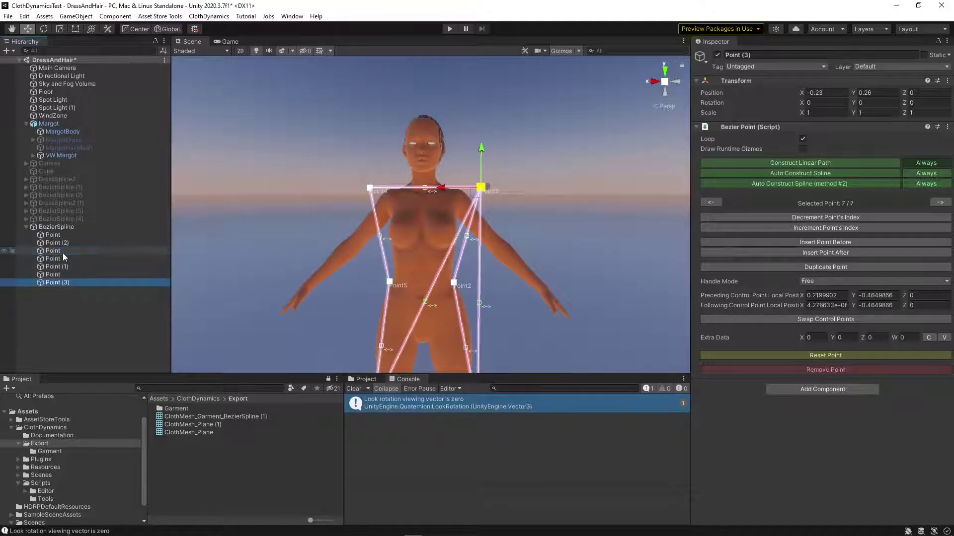
drag(451, 194, 412, 191)
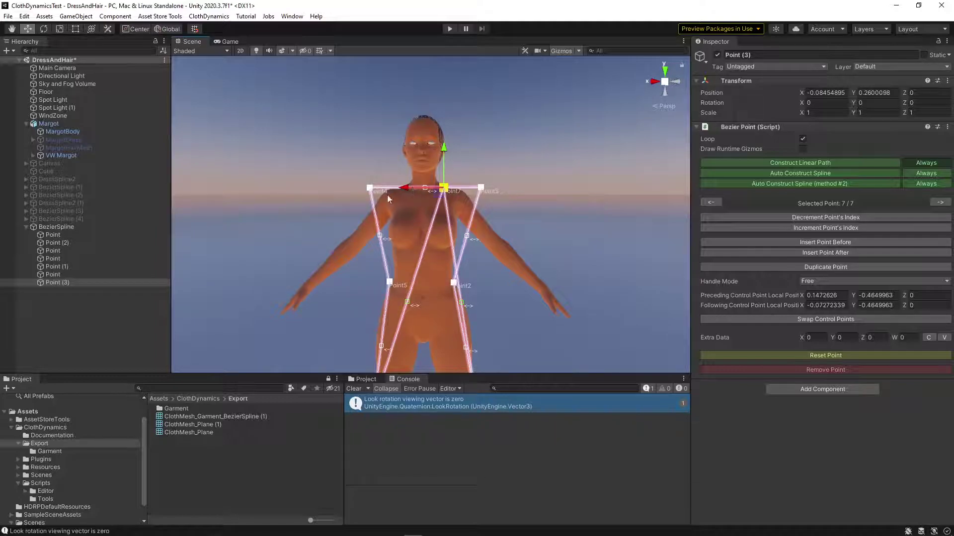
key(ctrl+d)
drag(410, 188, 368, 188)
- Try ordering the two neck points directly after the first spline point in the hierarchy
ctrl+click(61, 289)
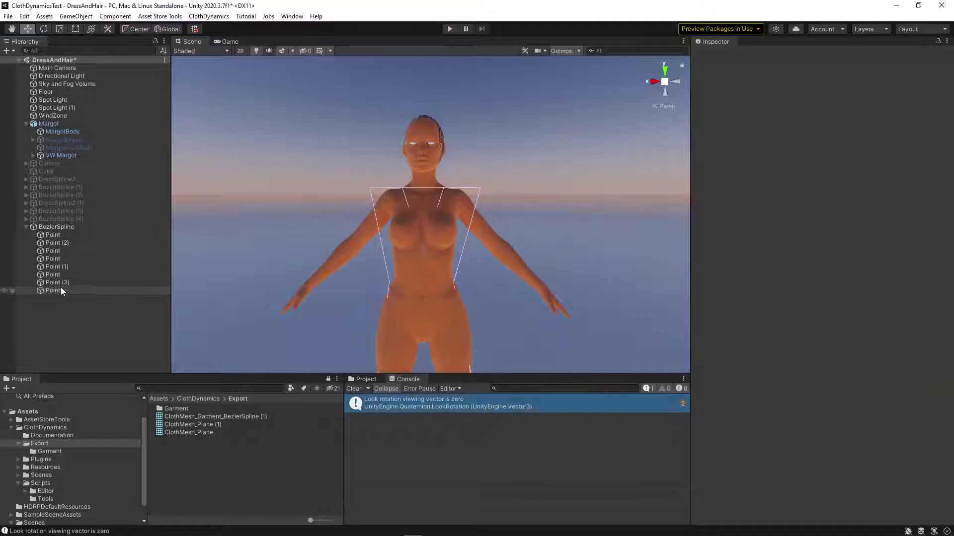
click(63, 282)
ctrl+click(66, 291)
drag(63, 284, 64, 237)
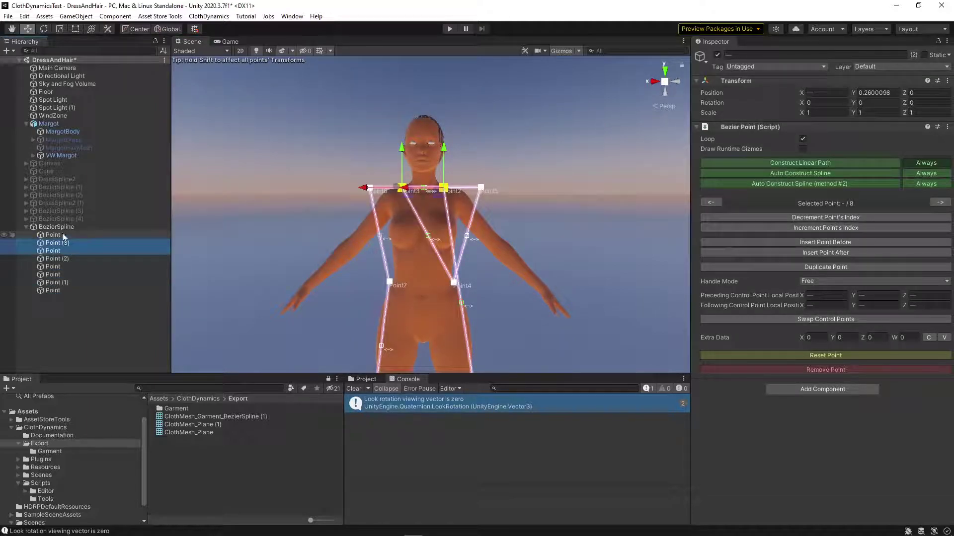
- Examine which spline position each of the first four BezierSpline points in the hierarchy corresponds to
click(61, 234)
click(61, 243)
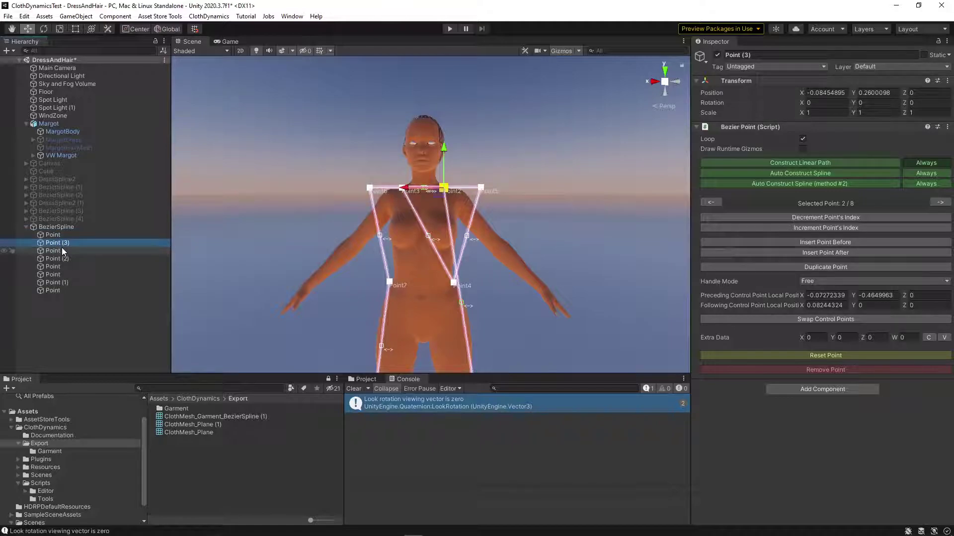
click(58, 251)
click(61, 245)
click(61, 251)
click(60, 243)
click(57, 235)
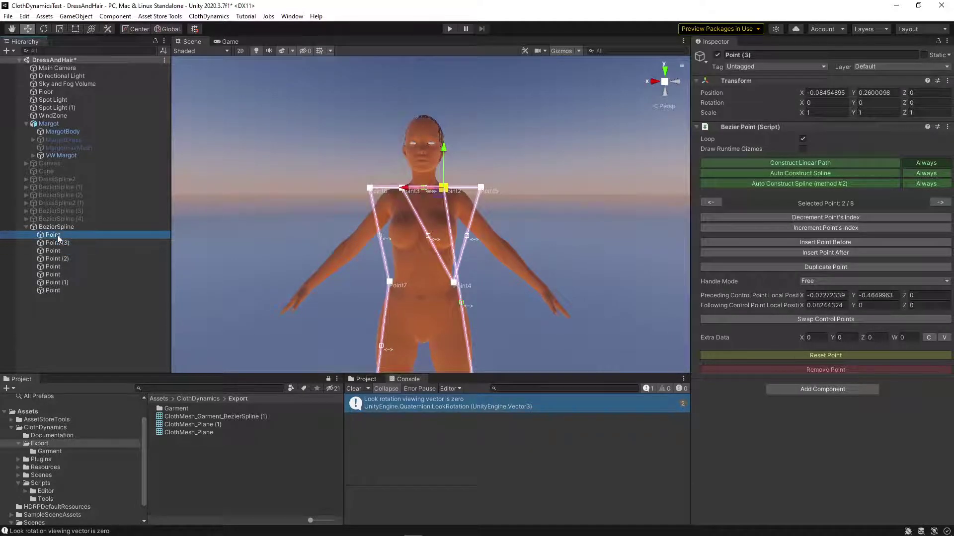
click(59, 243)
click(58, 250)
click(58, 258)
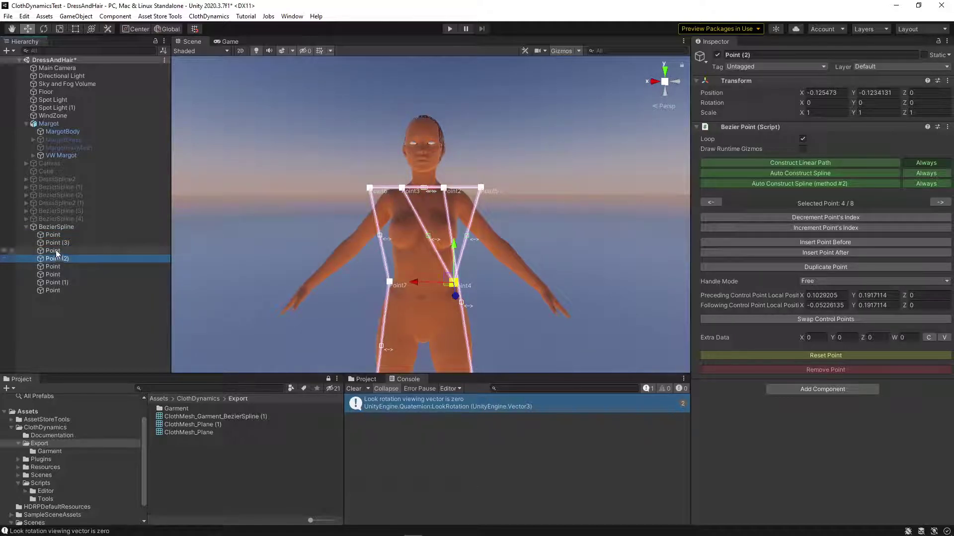
click(57, 251)
click(58, 244)
- Order the two neck points between the two shoulder points in the hierarchy
ctrl+drag(58, 250, 58, 266)
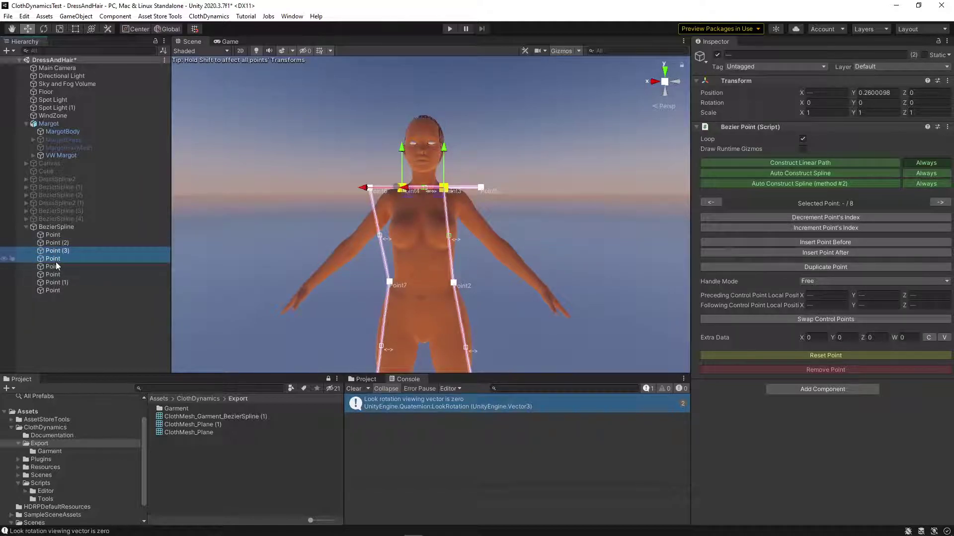
drag(59, 269, 57, 274)
middle_drag(466, 309, 483, 278)
click(53, 268)
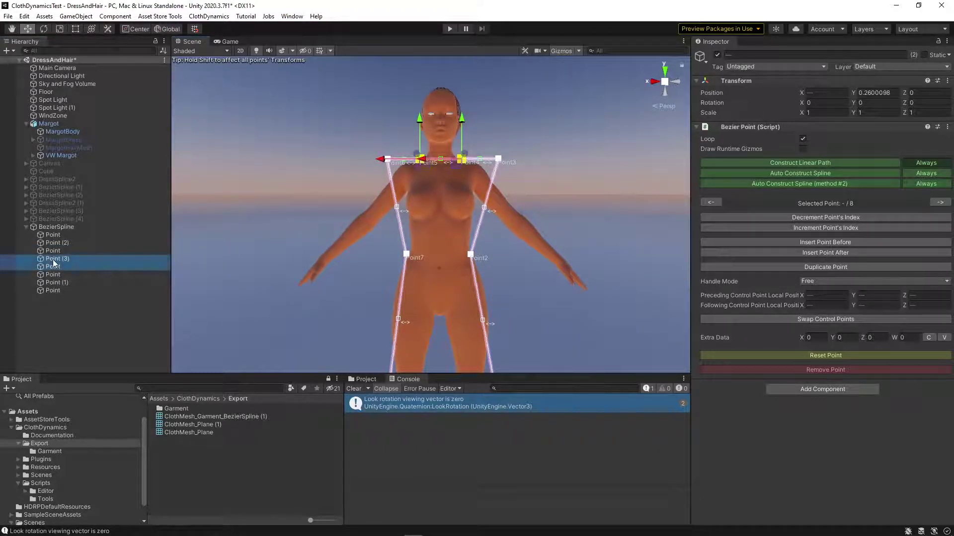
- Move both outer shoulder points inward and slightly down onto the shoulders, the third point to about X -0.18, Y 0.24
middle_drag(270, 223, 252, 251)
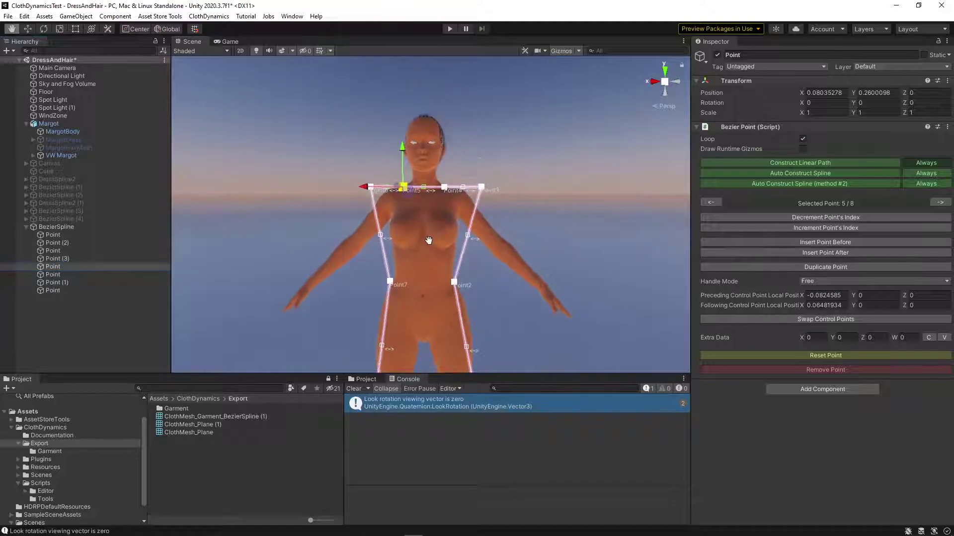
middle_drag(359, 252, 423, 289)
scroll(404, 264, up, 5)
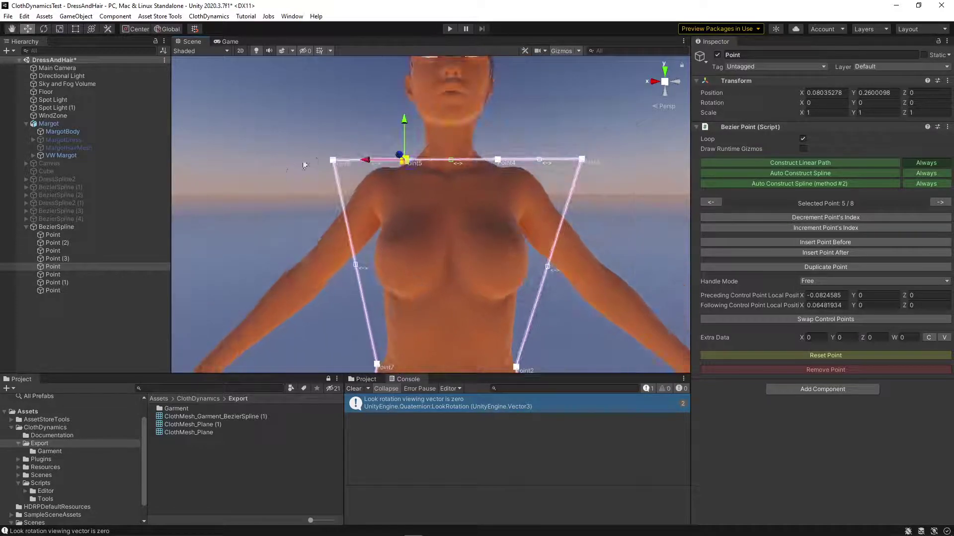
click(332, 159)
drag(321, 160, 345, 168)
click(582, 159)
drag(586, 162, 542, 180)
right_drag(504, 252, 425, 213)
middle_drag(425, 214, 397, 409)
middle_drag(369, 194, 376, 236)
right_drag(384, 216, 387, 244)
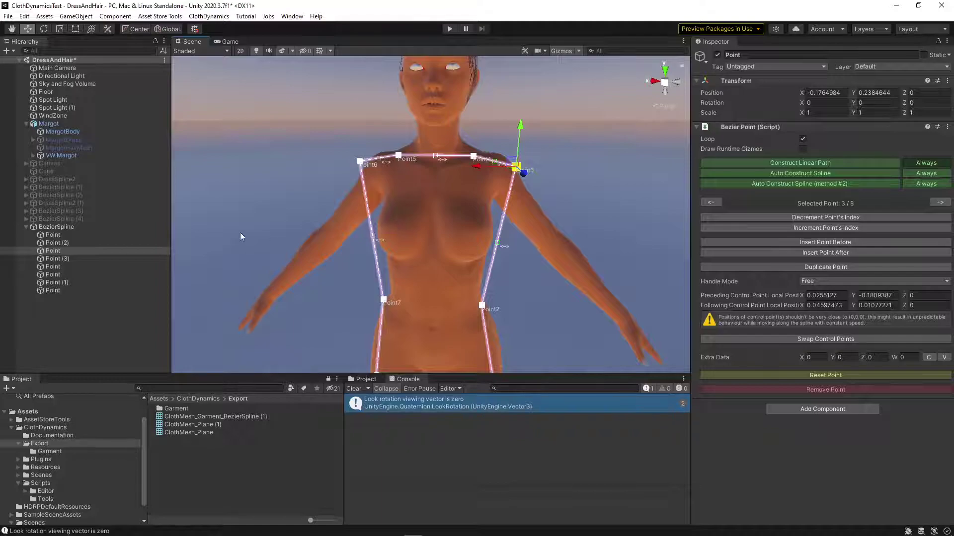
- Duplicate the two neck points together and lower both copies to Y 0.2
click(63, 226)
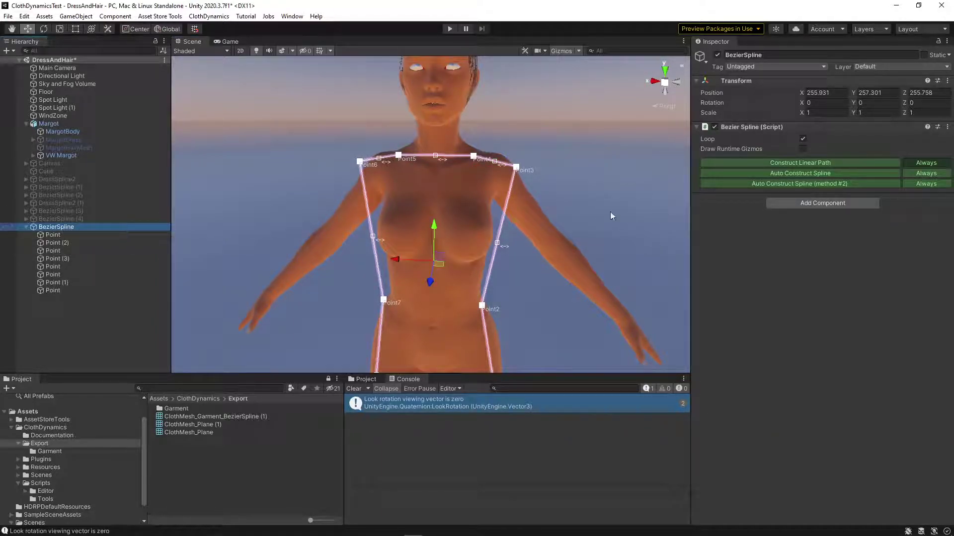
mouse_move(397, 202)
middle_down()
mouse_move(395, 168)
mouse_move(398, 206)
middle_up()
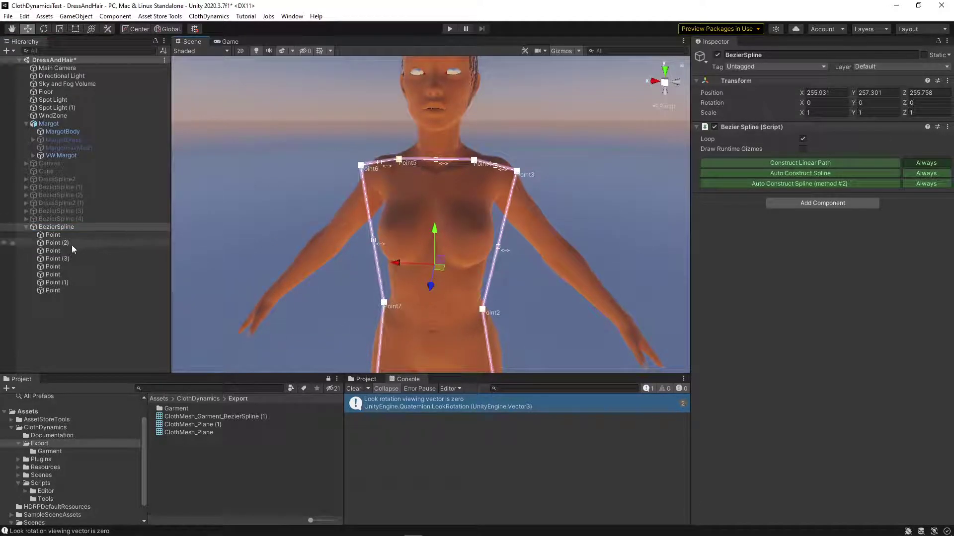
click(56, 259)
click(60, 267)
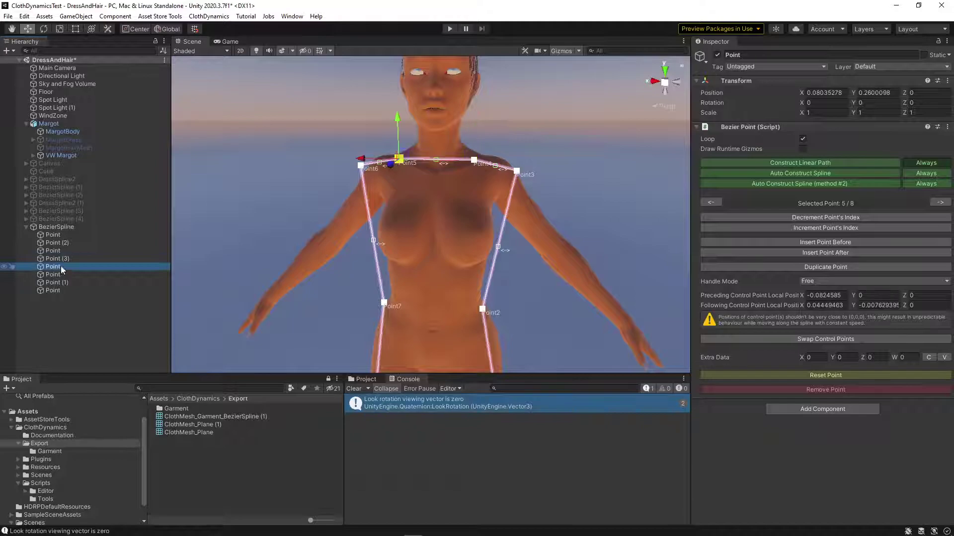
ctrl+click(60, 260)
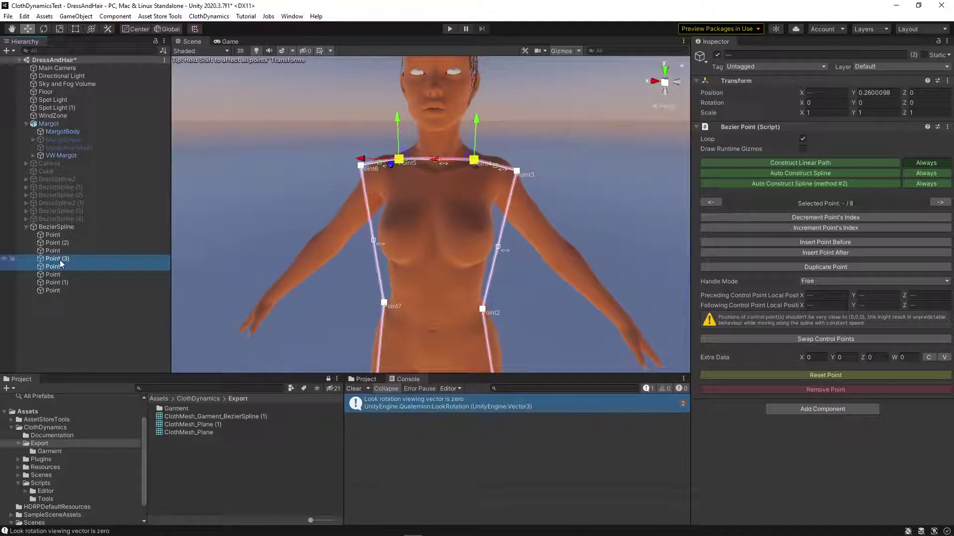
key(ctrl+d)
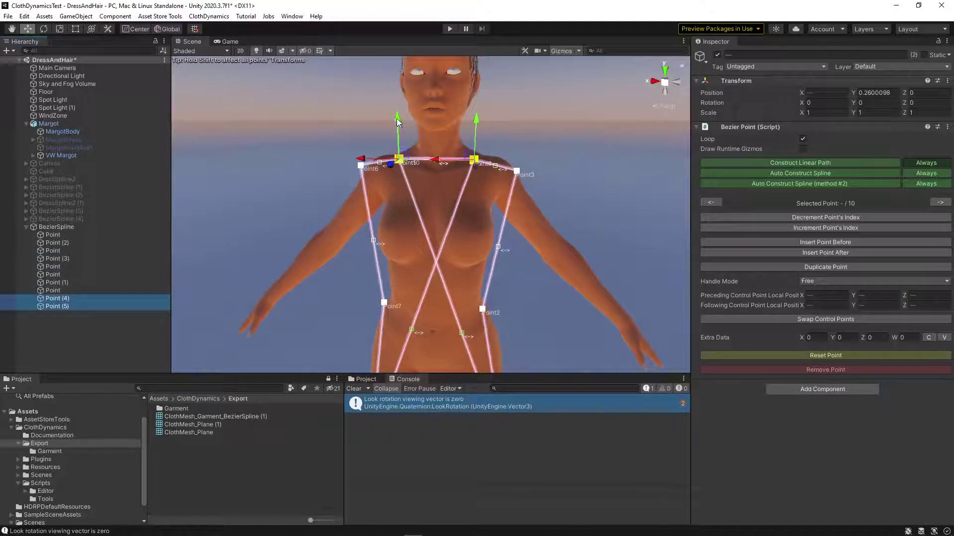
drag(396, 118, 401, 137)
drag(477, 115, 469, 136)
click(862, 92)
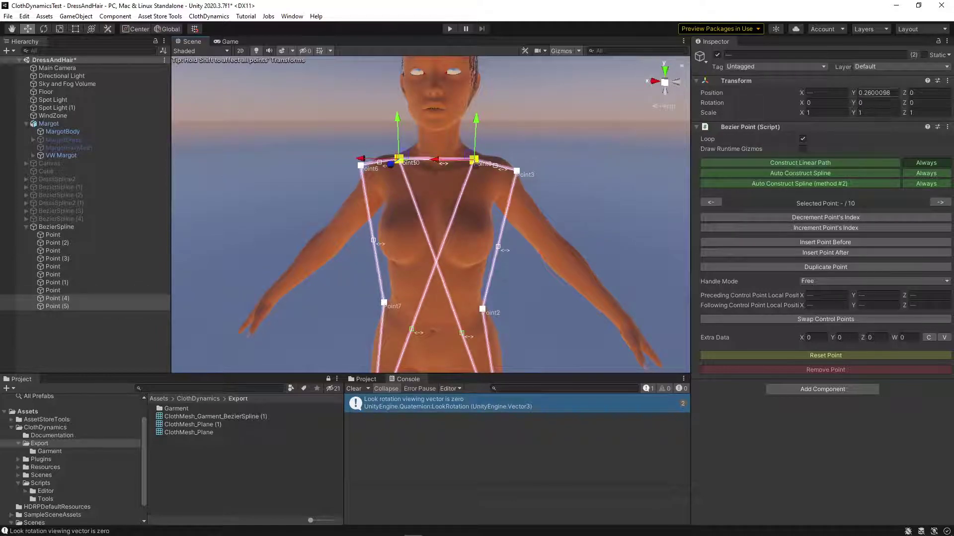
text(0.2)
drag(851, 92, 850, 92)
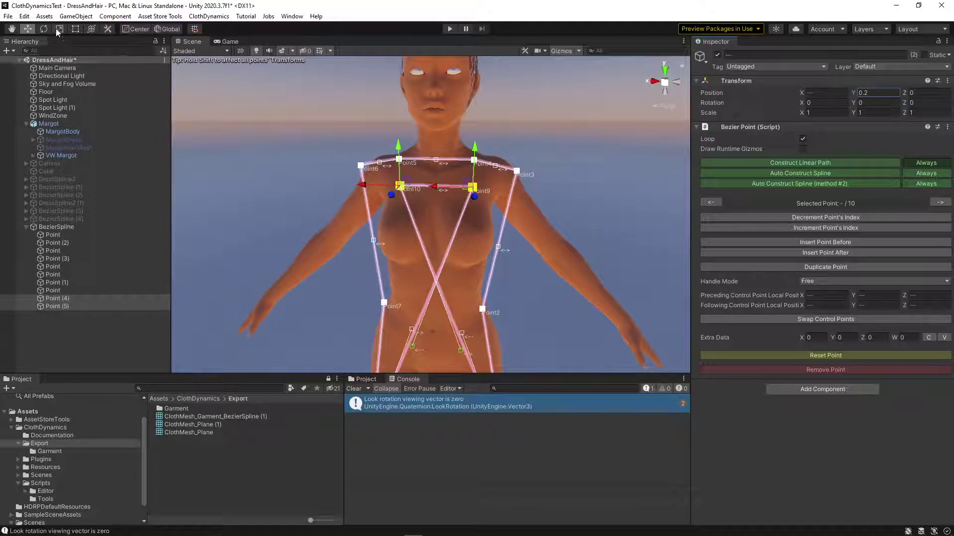
- Order the two lowered copies between the original neck points and move them closer together to taper the neckline
drag(58, 302, 66, 263)
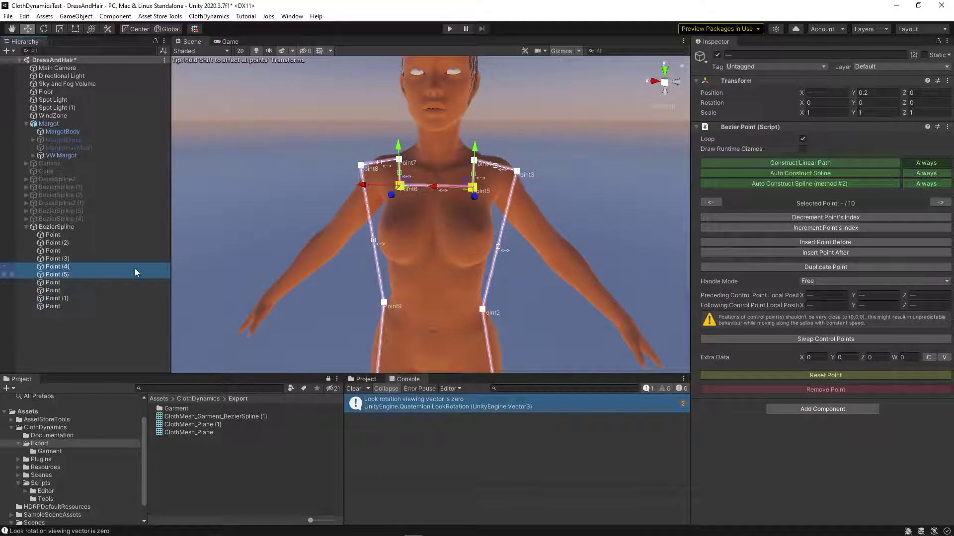
click(438, 193)
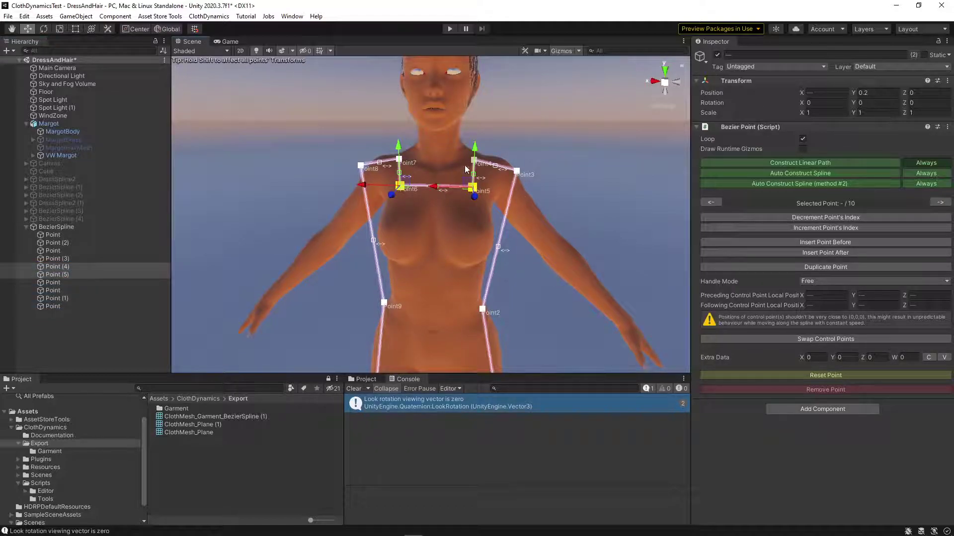
click(470, 189)
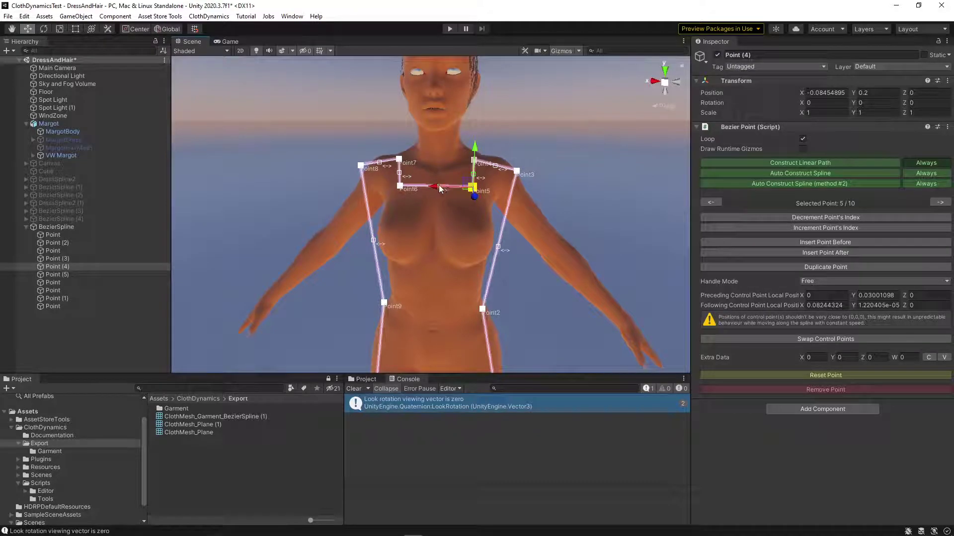
drag(466, 181, 426, 182)
click(400, 186)
click(400, 185)
click(359, 118)
- Duplicate the two hem points at the lower corners of the spline together
middle_drag(394, 200, 397, 164)
scroll(402, 203, down, 5)
mouse_move(410, 241)
middle_down()
mouse_move(417, 209)
mouse_move(421, 235)
middle_up()
middle_drag(561, 195, 490, 231)
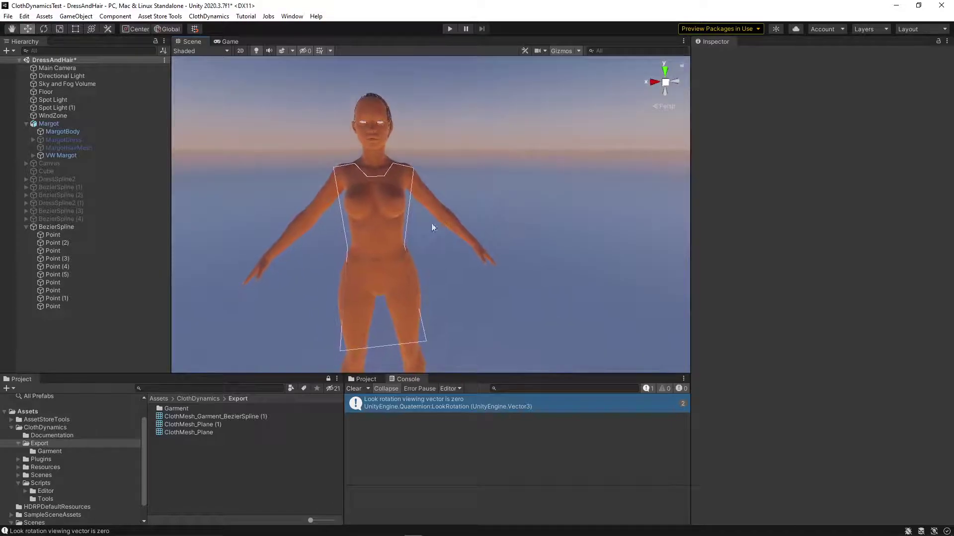
middle_drag(248, 274, 263, 219)
middle_drag(362, 263, 360, 260)
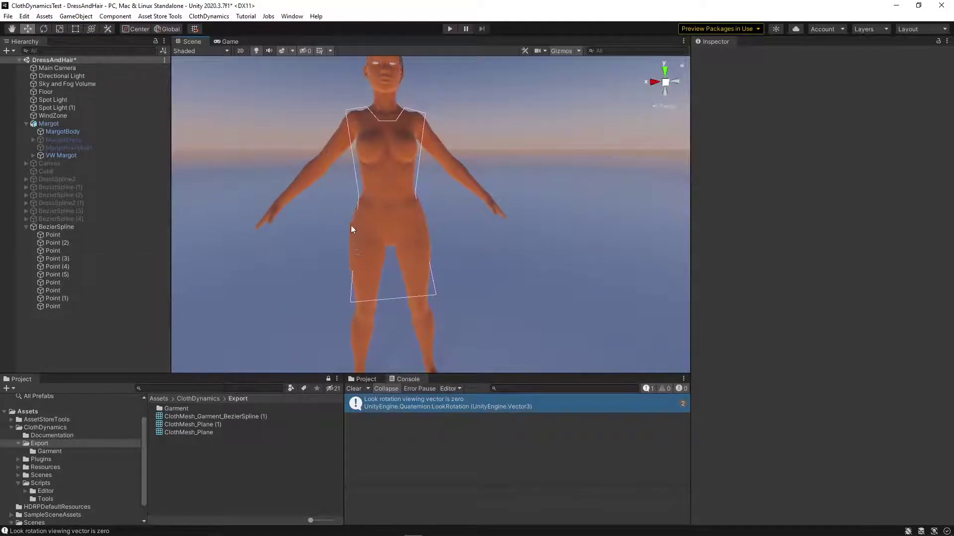
alt+drag(352, 232, 371, 223)
click(55, 232)
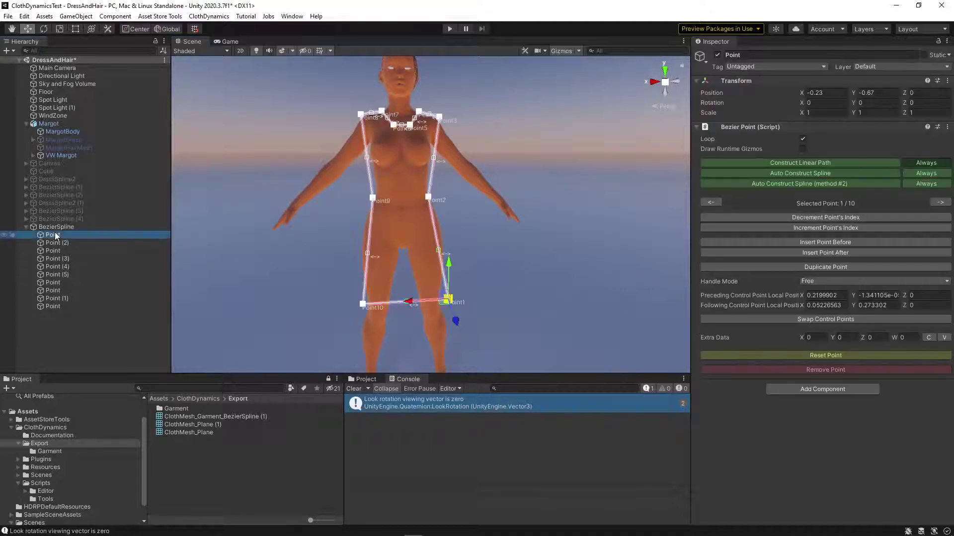
ctrl+click(49, 305)
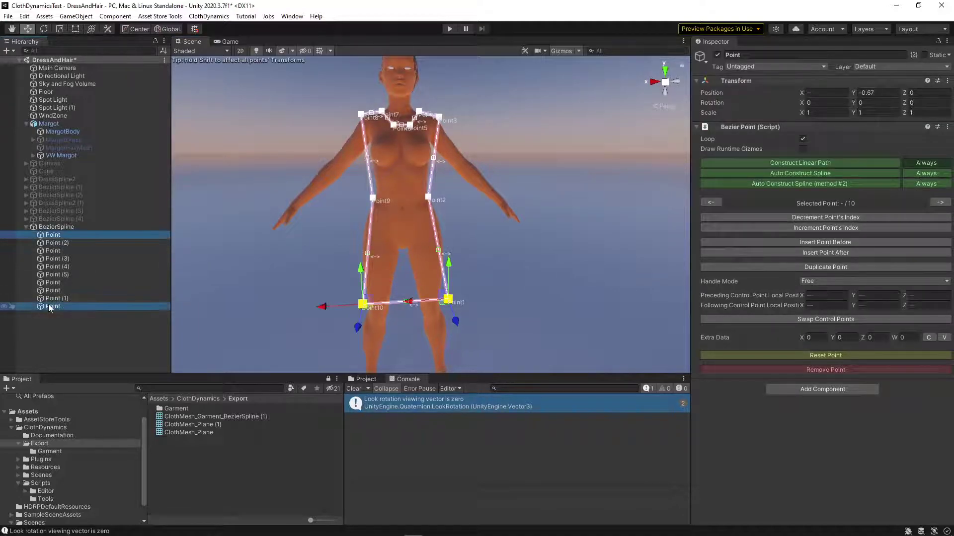
key(ctrl+d)
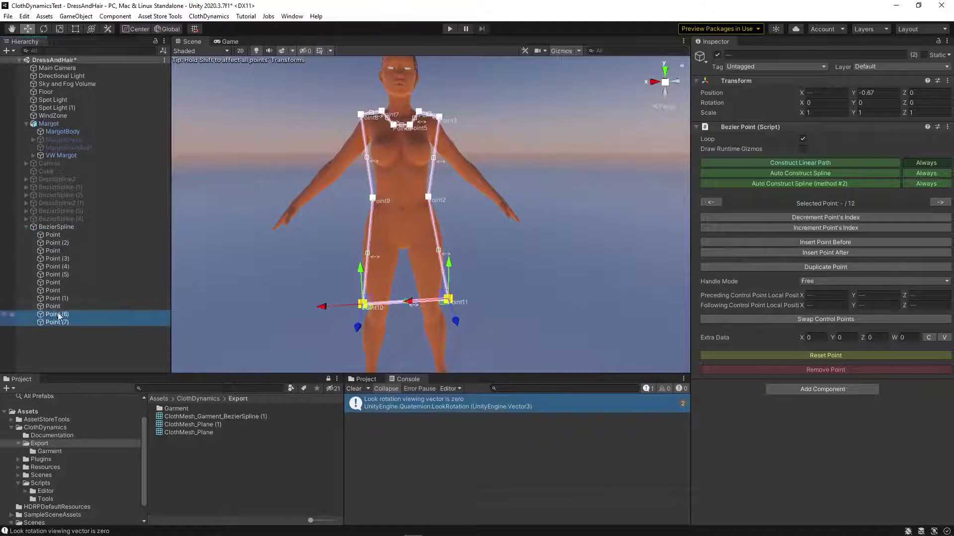
- Raise both copied hem points together to hip height at Y -0.31
click(60, 315)
mouse_move(59, 315)
mouse_down()
mouse_move(64, 239)
mouse_move(59, 316)
mouse_up()
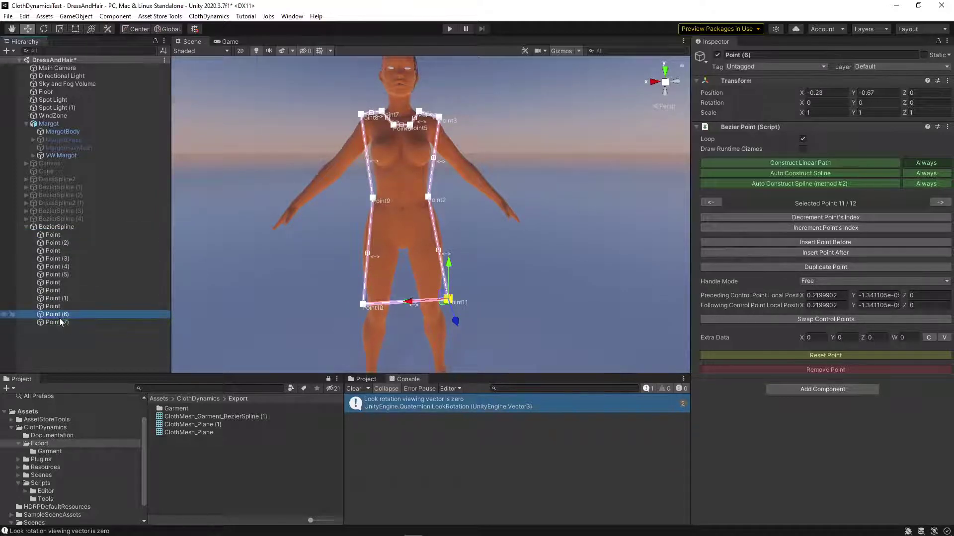
shift+click(56, 323)
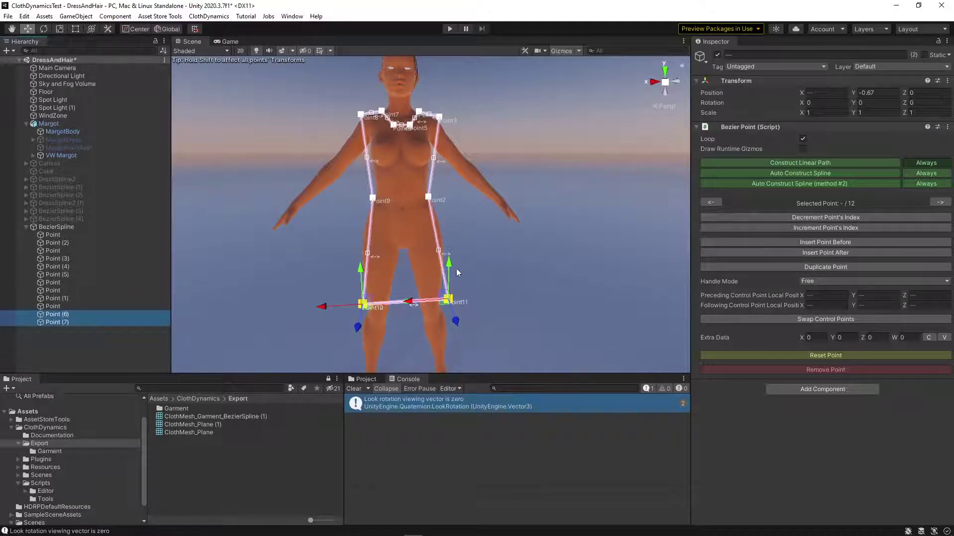
drag(855, 93, 859, 87)
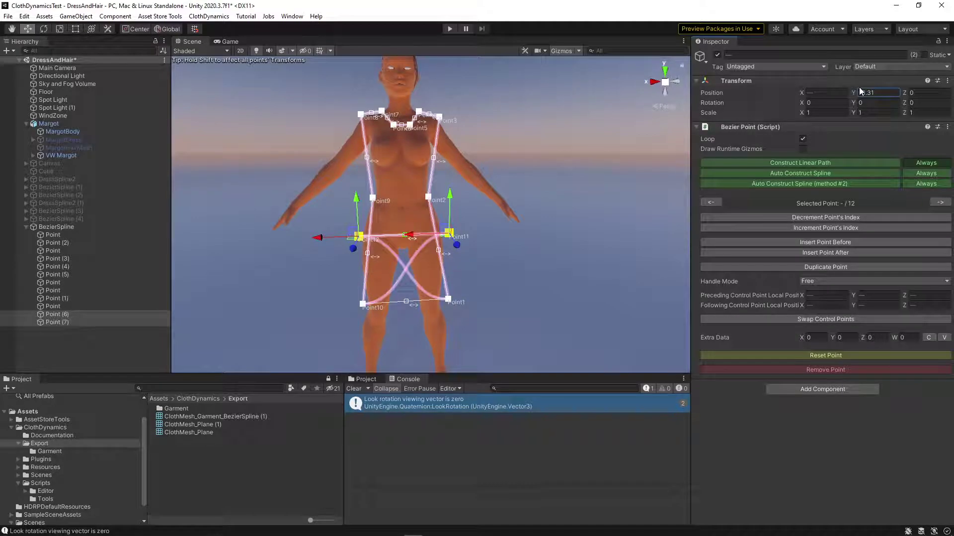
- Order Point (6) directly after the first hem point and Point (7) directly before the last hem point in the hierarchy
click(57, 236)
click(52, 316)
drag(53, 318, 62, 241)
click(57, 323)
drag(59, 325, 60, 310)
- Nudge hip point Point (7) slightly inward to about X 0.208, Y -0.308
right_drag(439, 248, 415, 211)
key(w)
key(s)
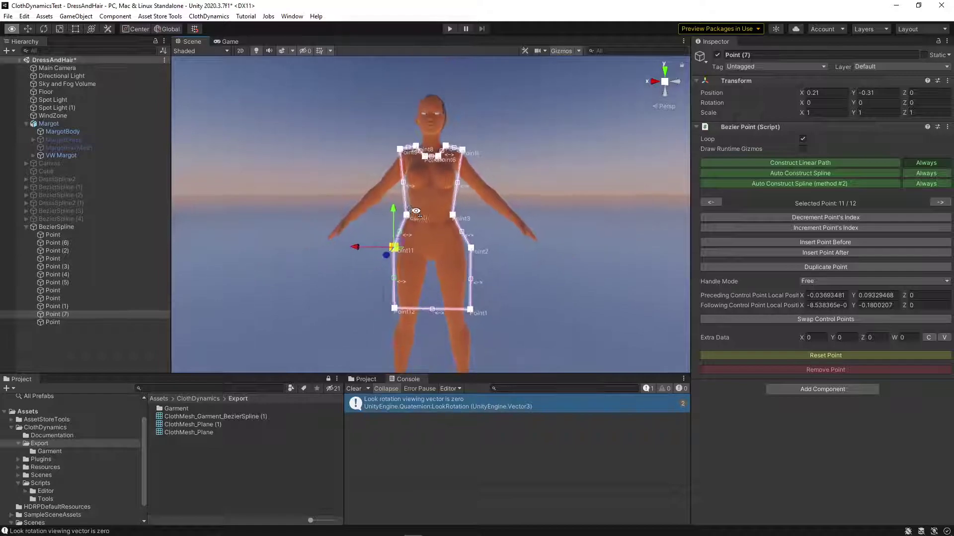
scroll(416, 213, up, 4)
drag(373, 260, 366, 260)
middle_drag(458, 313, 459, 339)
middle_drag(418, 240, 409, 258)
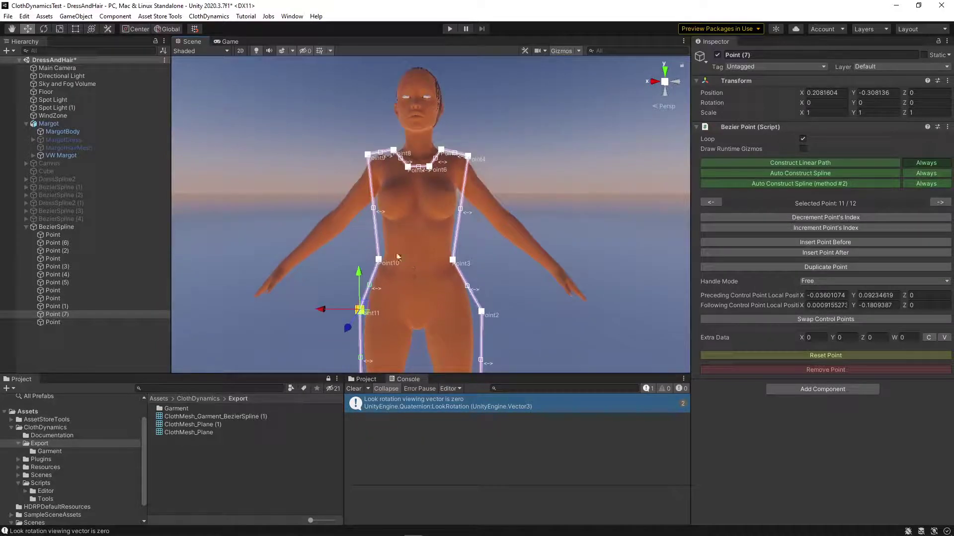
- Add the Create Garment component to the BezierSpline object
click(78, 227)
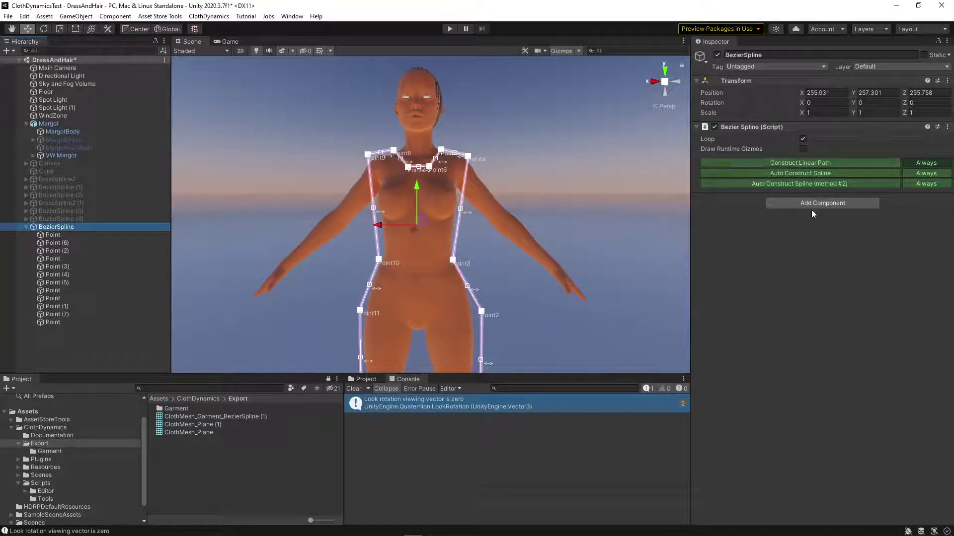
click(812, 204)
text(create)
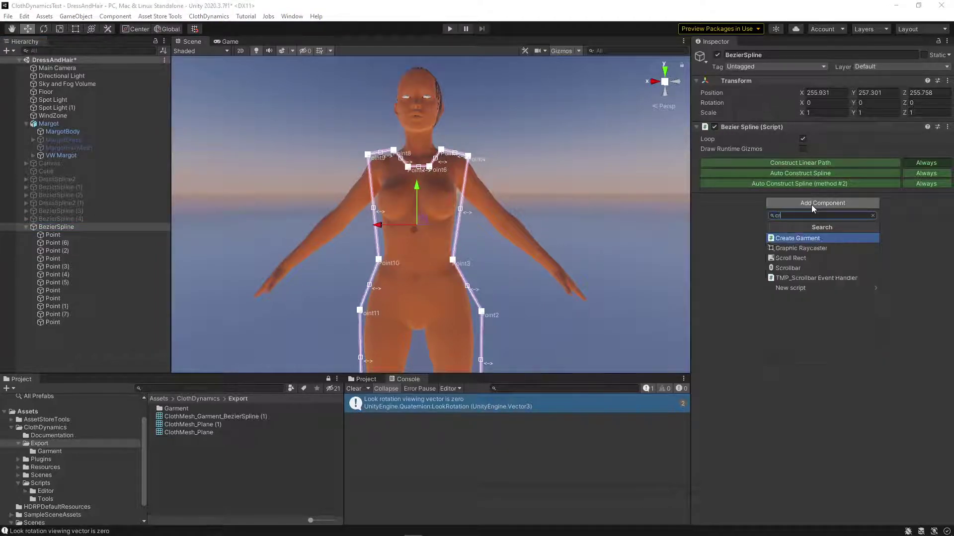
key(Return)
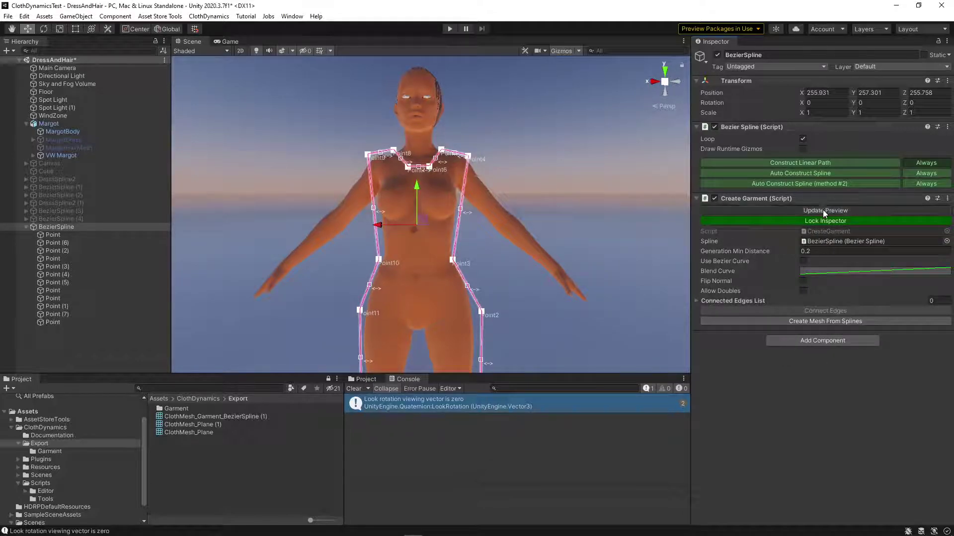
- Shift the whole BezierSpline slightly on the character to about X 255.949, Z 255.741
alt+drag(545, 201, 491, 261)
middle_drag(424, 72, 389, 126)
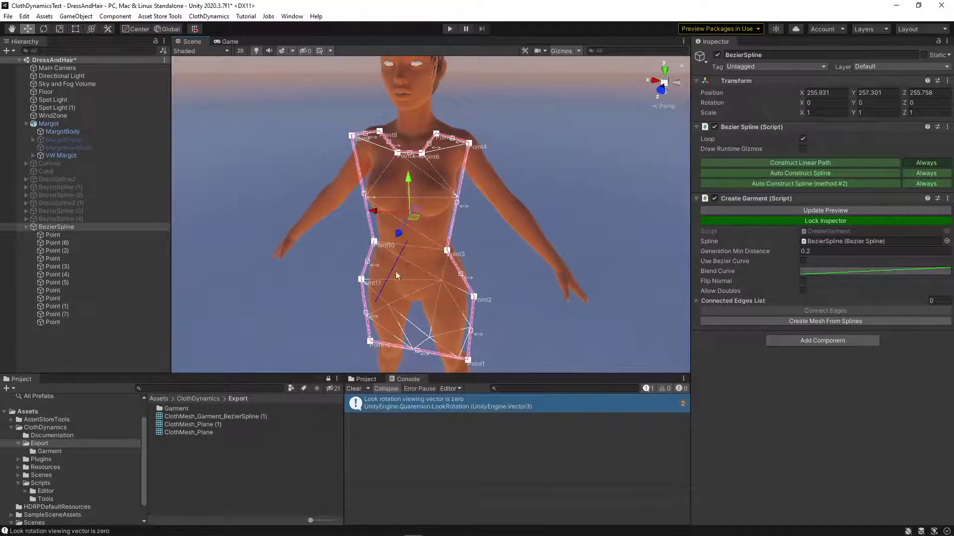
mouse_move(410, 222)
mouse_down()
mouse_move(391, 220)
mouse_move(408, 219)
mouse_up()
middle_drag(407, 298, 430, 298)
right_drag(430, 298, 442, 282)
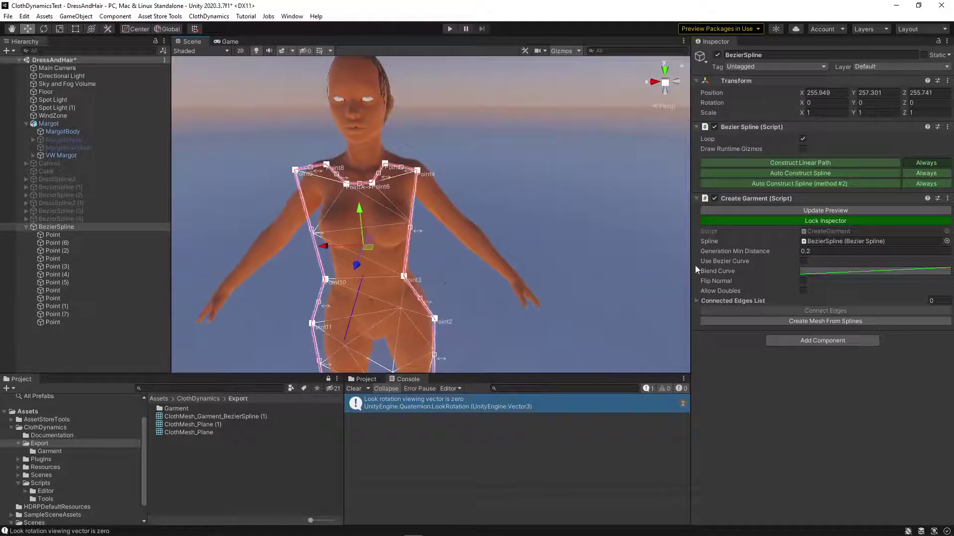
- Try moving shoulder Point4 outward and down to about X -0.21, Y 0.16, and undo the move
alt+drag(402, 266, 437, 283)
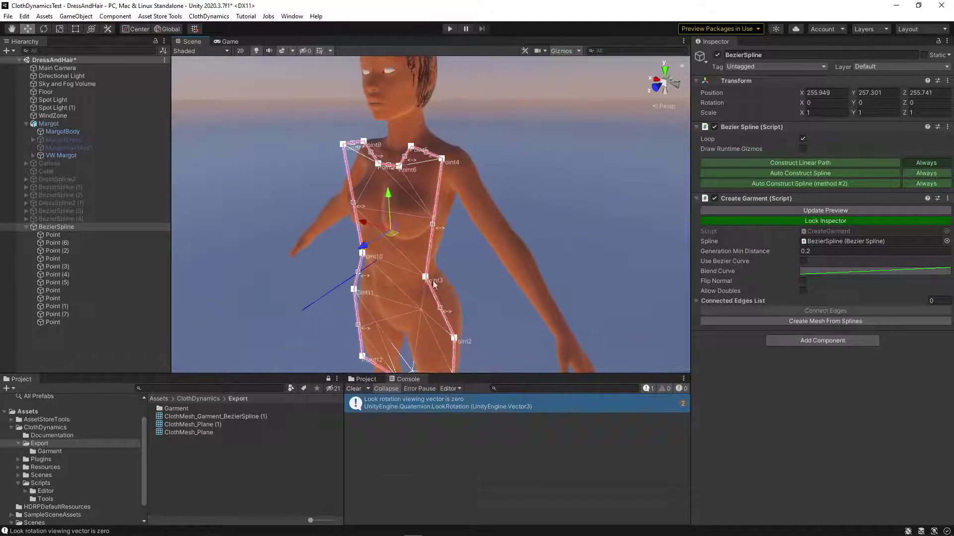
click(55, 259)
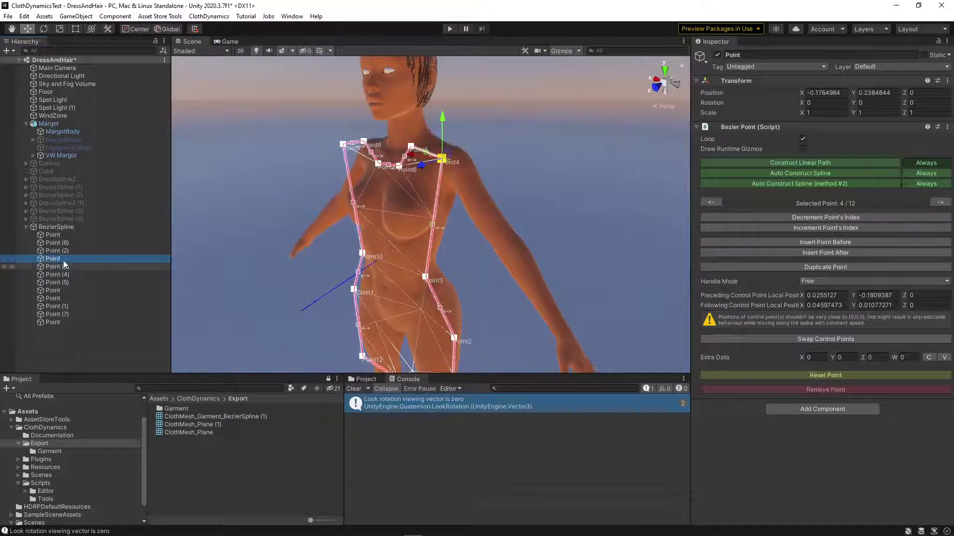
drag(446, 155, 384, 169)
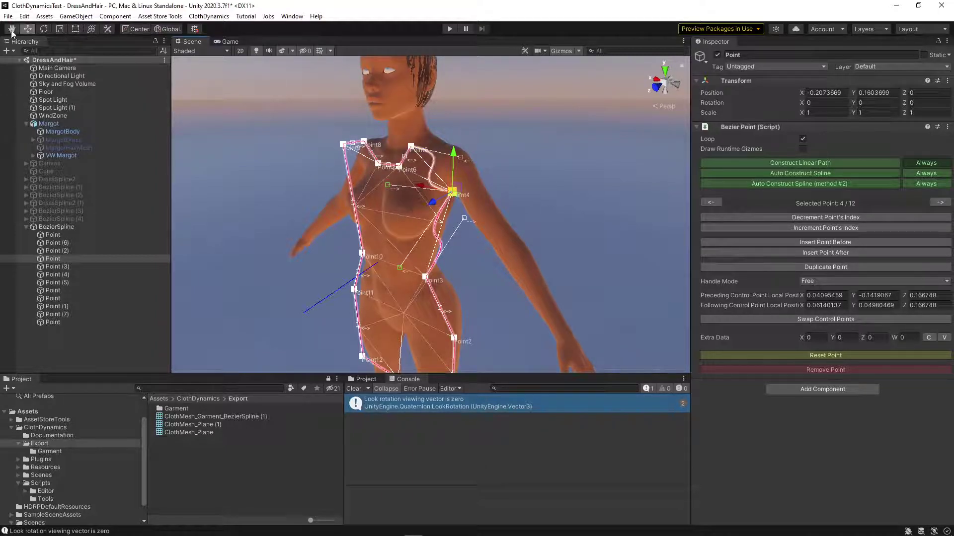
click(24, 16)
click(27, 28)
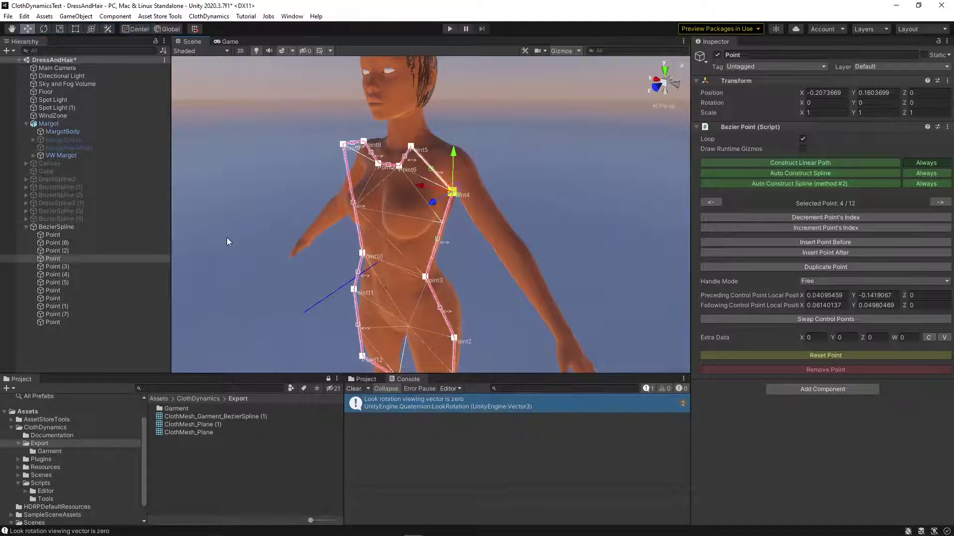
alt+drag(244, 198, 319, 222)
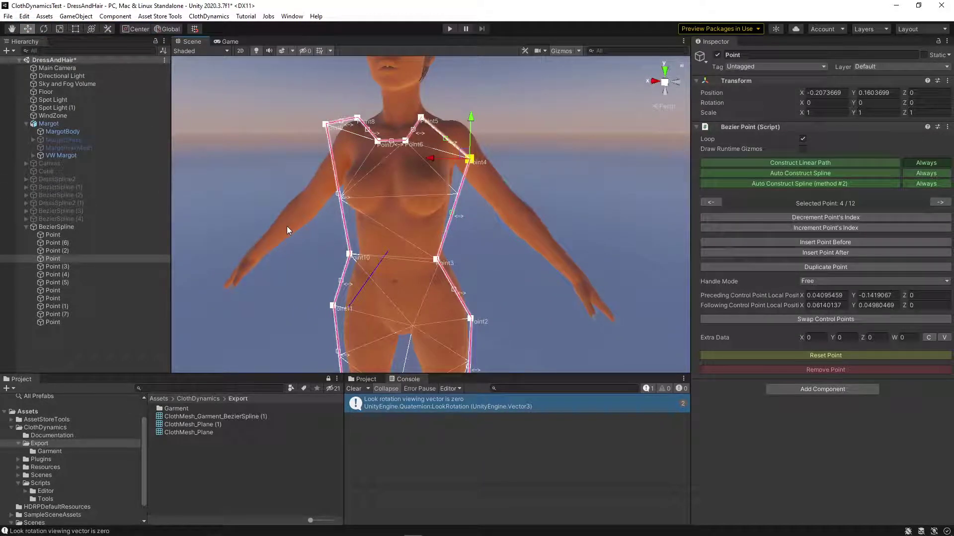
key(ctrl+z)
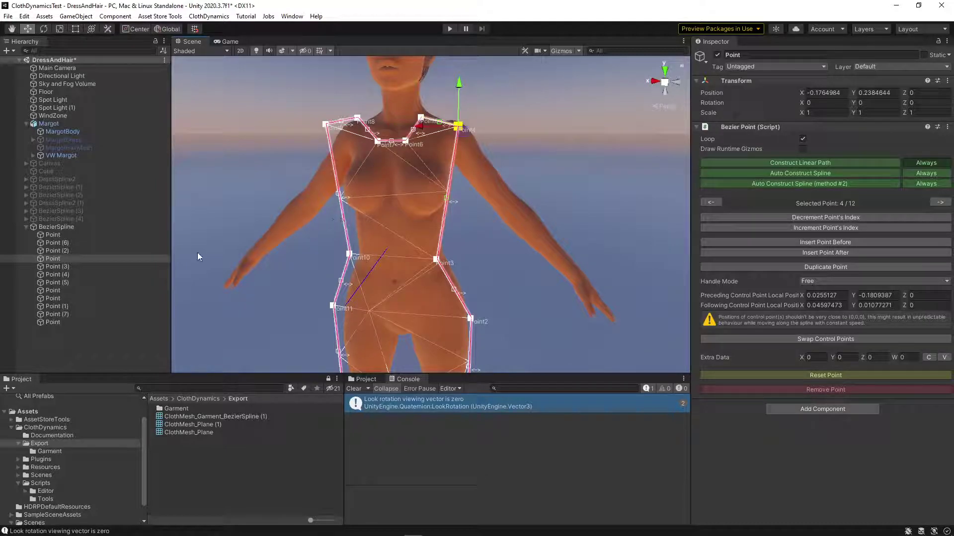
- Examine the BezierSpline's garment mesh preview from hem to neckline alongside the Create Garment settings
click(56, 226)
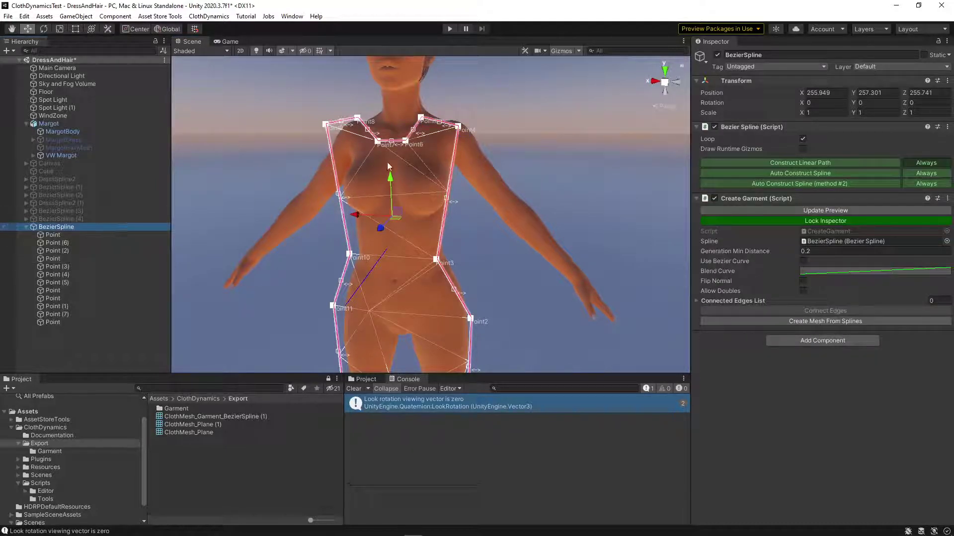
middle_drag(454, 262, 474, 225)
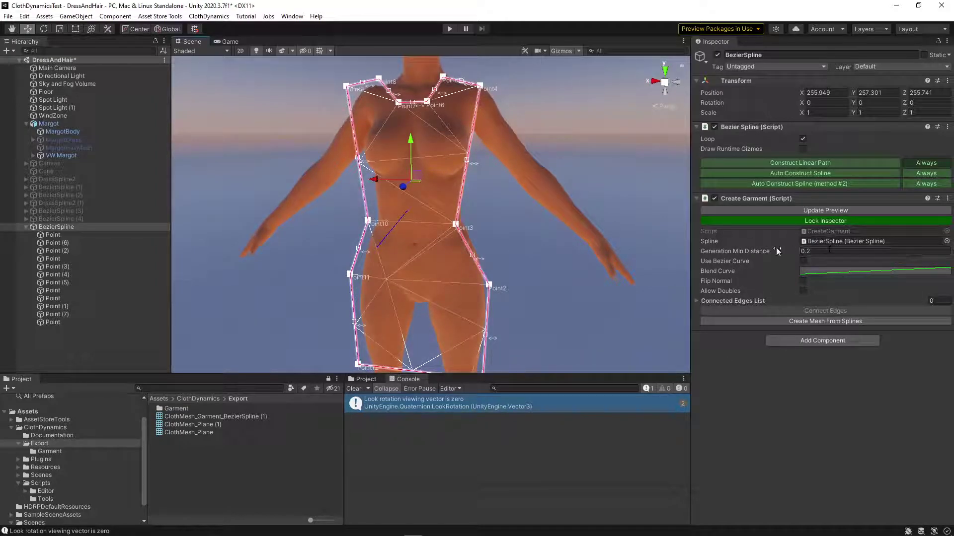
middle_drag(406, 223, 414, 209)
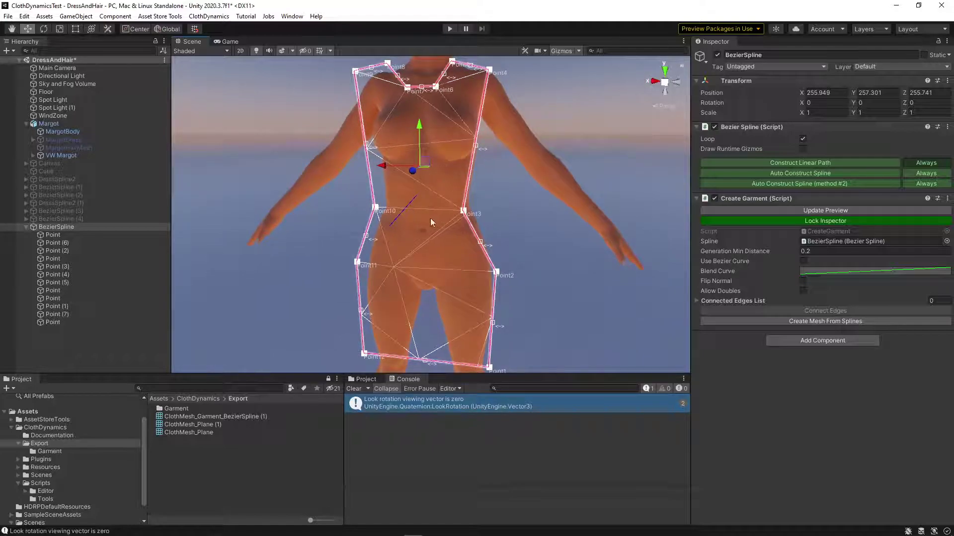
alt+drag(431, 213, 362, 148)
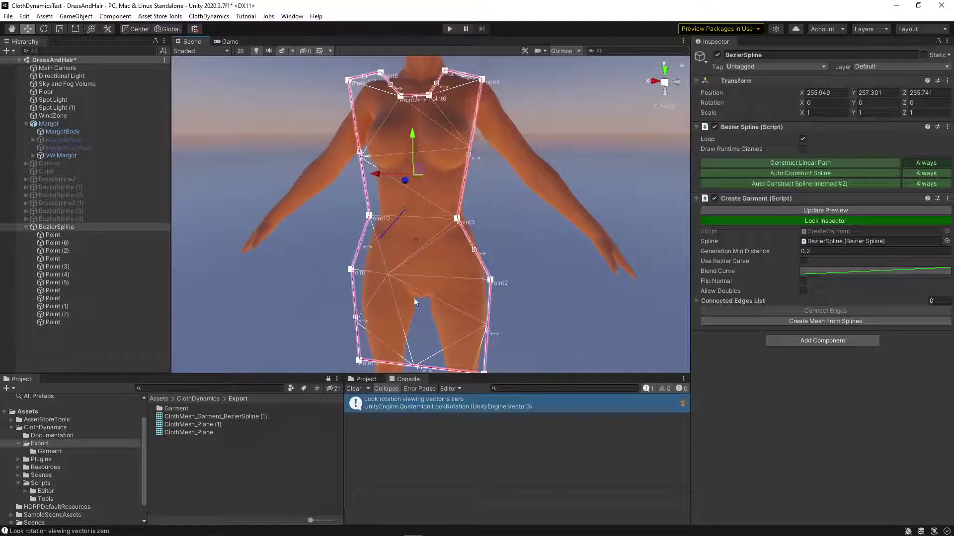
alt+drag(397, 276, 428, 259)
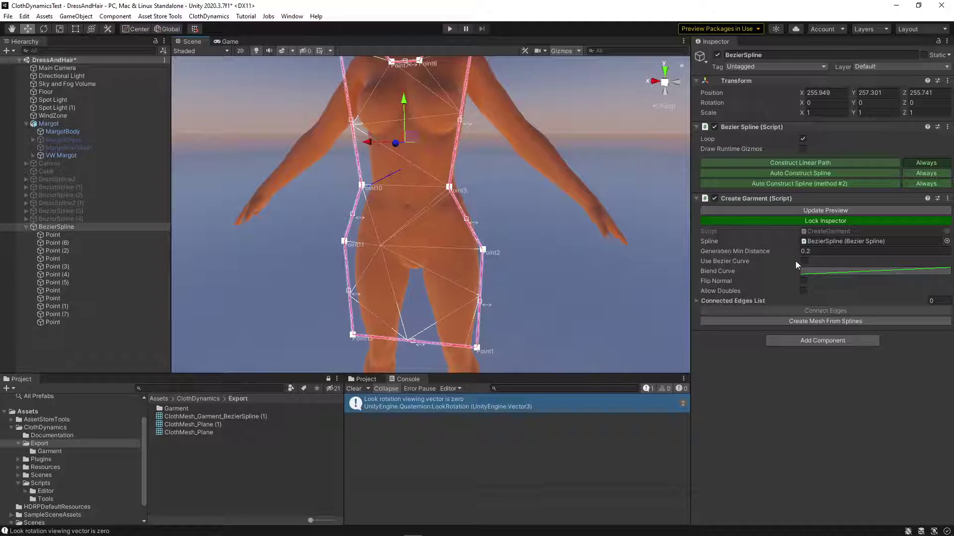
middle_drag(381, 204, 385, 226)
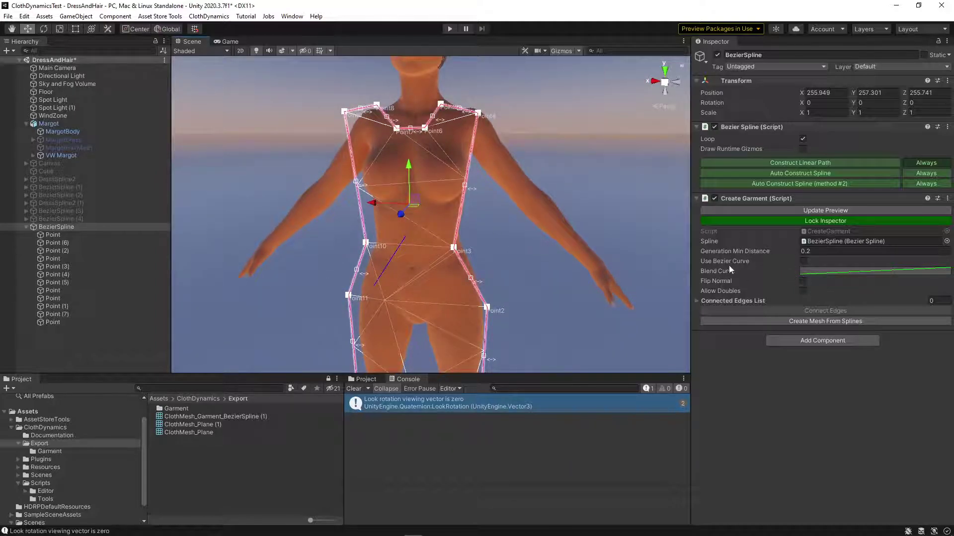
middle_drag(380, 209, 375, 251)
scroll(377, 251, up, 4)
scroll(377, 252, down, 4)
scroll(397, 248, up, 6)
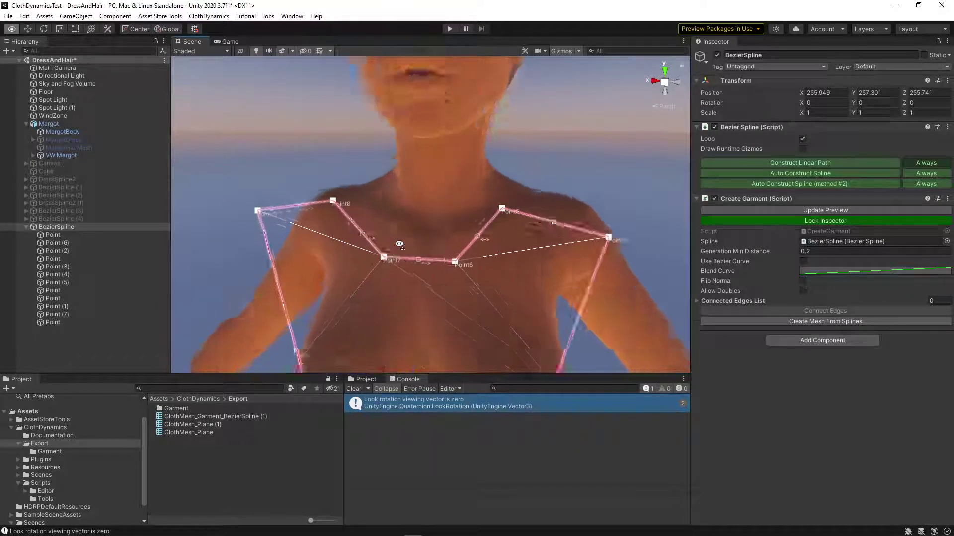
alt+drag(412, 243, 359, 246)
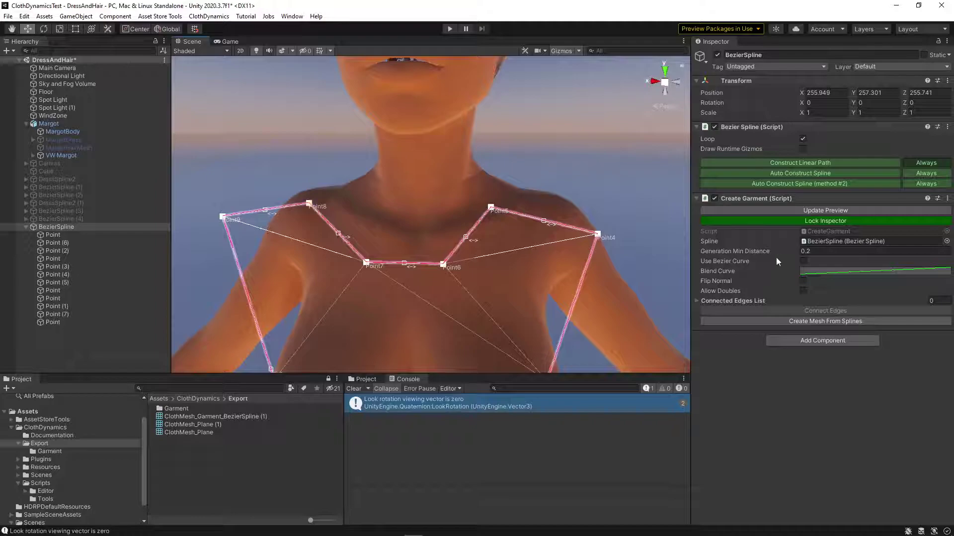
- Turn off constant linear path construction and curve the neckline segment between Point7 and Point8 with its control handles
click(341, 237)
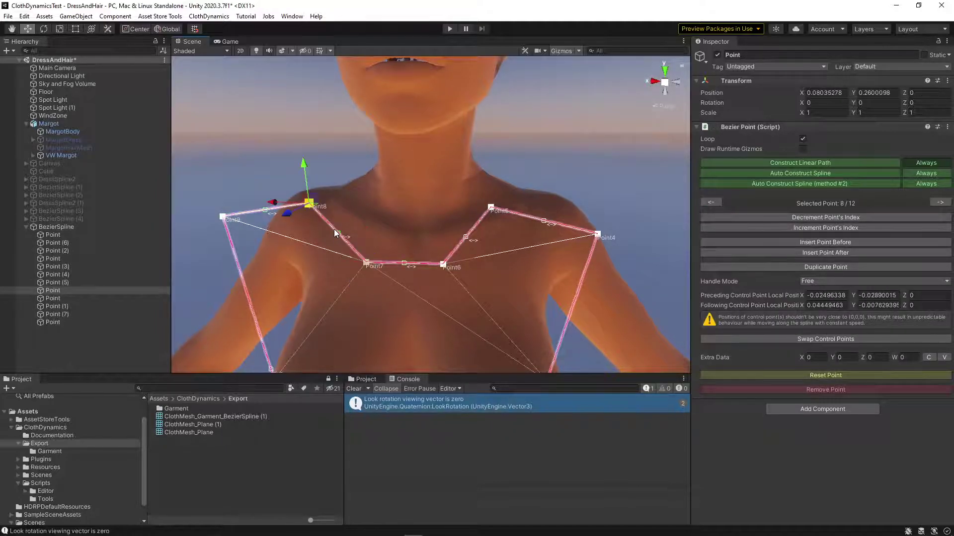
click(914, 162)
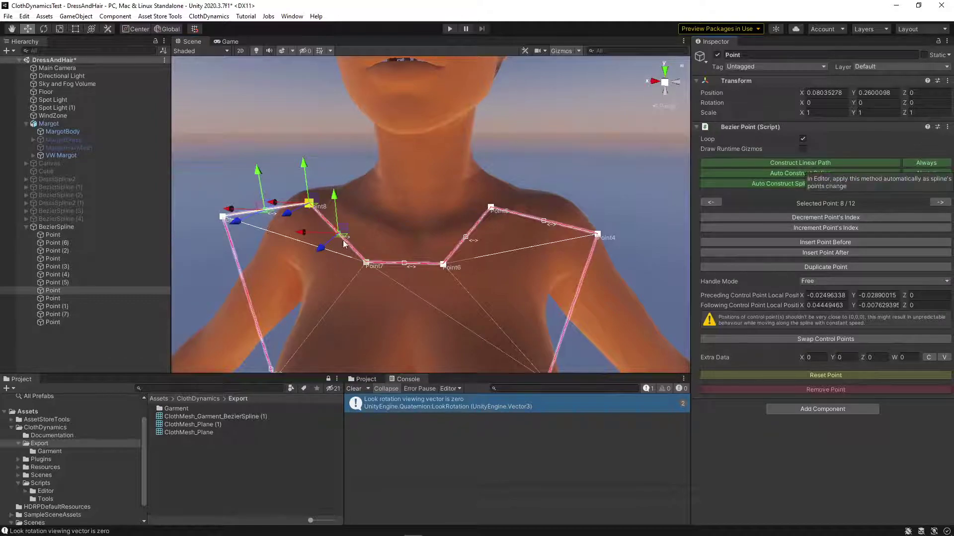
drag(347, 230, 338, 241)
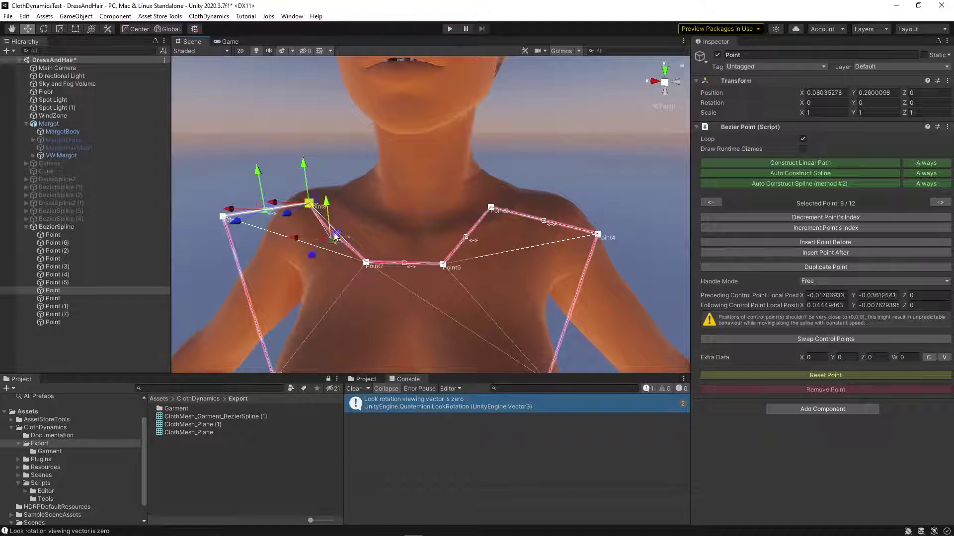
click(339, 238)
drag(342, 230, 475, 238)
- Curve the neckline segment between Point5 and Point6 with its control handles to match the opposite side
click(465, 239)
click(466, 240)
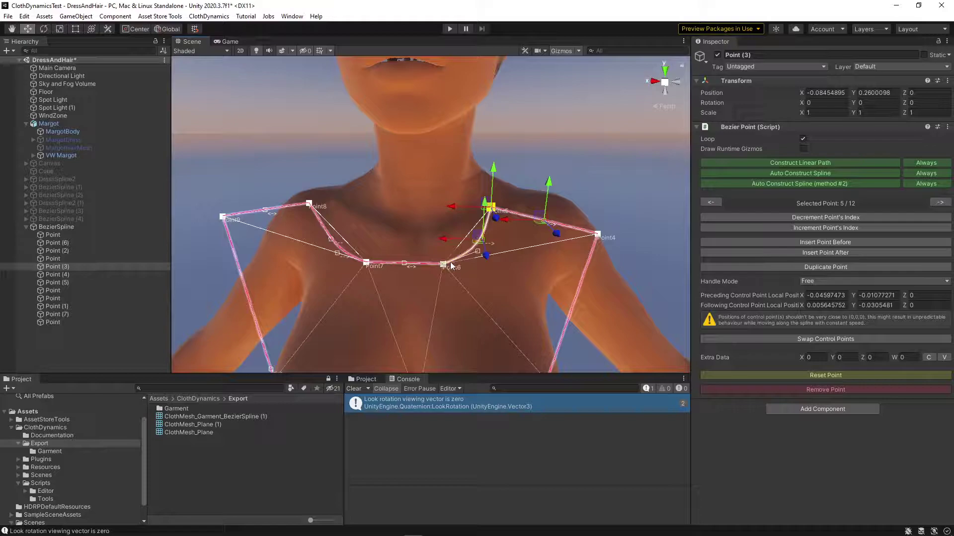
click(477, 254)
drag(474, 245, 469, 253)
click(465, 257)
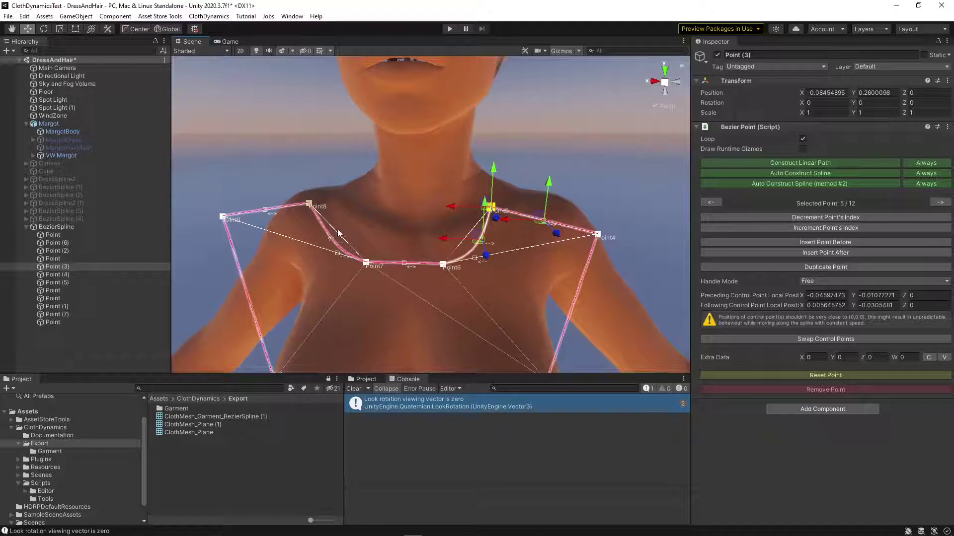
- Try arching the shoulder segment between Point8 and Point9 with Point8's control handle
click(264, 211)
drag(272, 203, 273, 186)
click(266, 212)
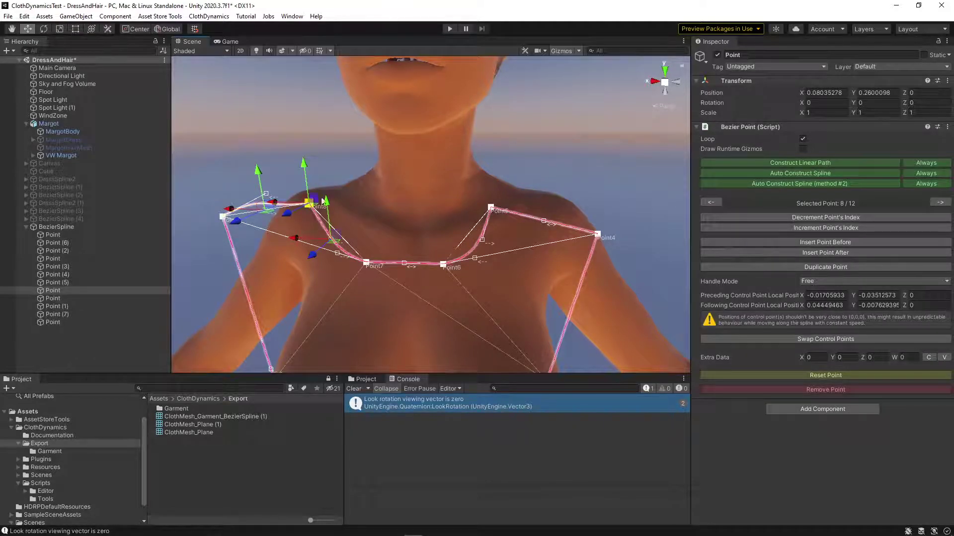
drag(271, 209, 283, 197)
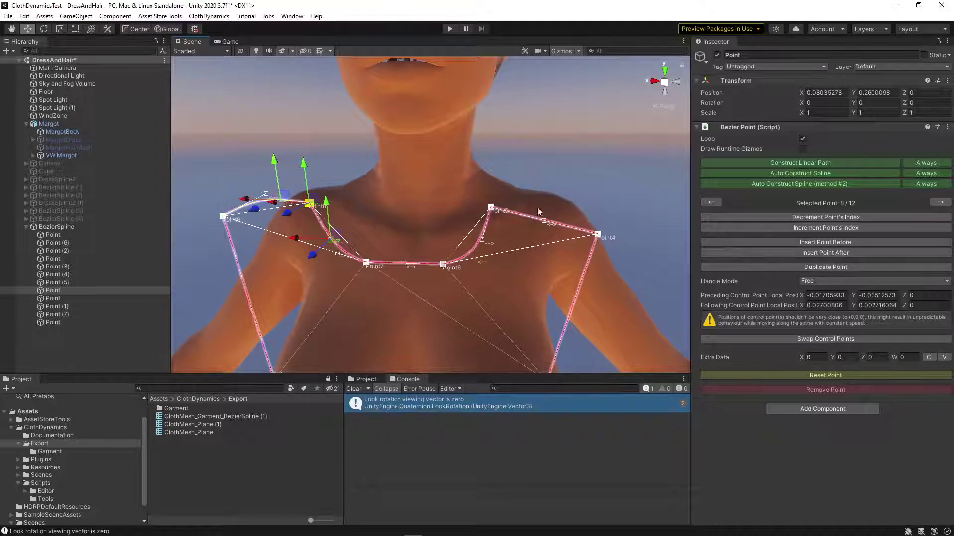
- Try raising Point4 and its handle to about Y 0.25 to shape the opposite shoulder, and undo the edits on both shoulders
click(491, 206)
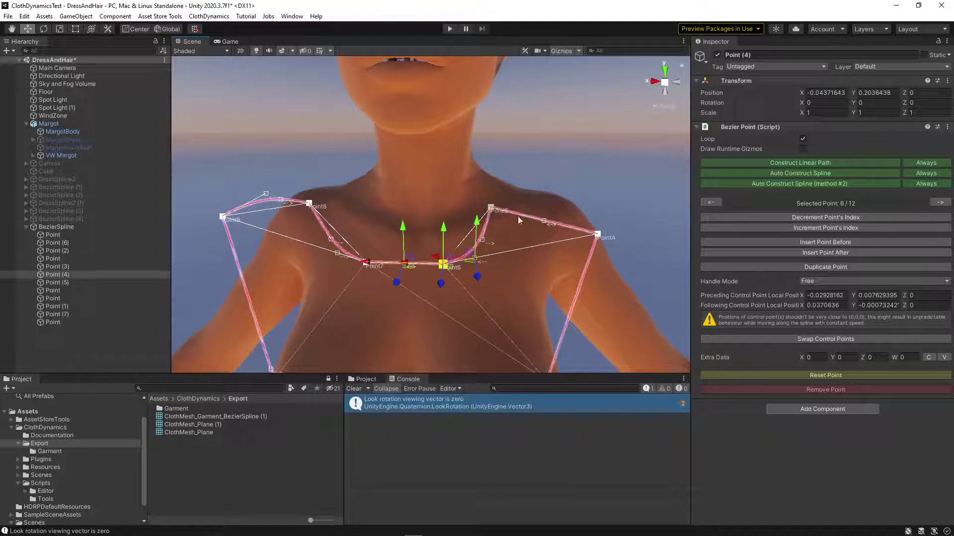
click(544, 225)
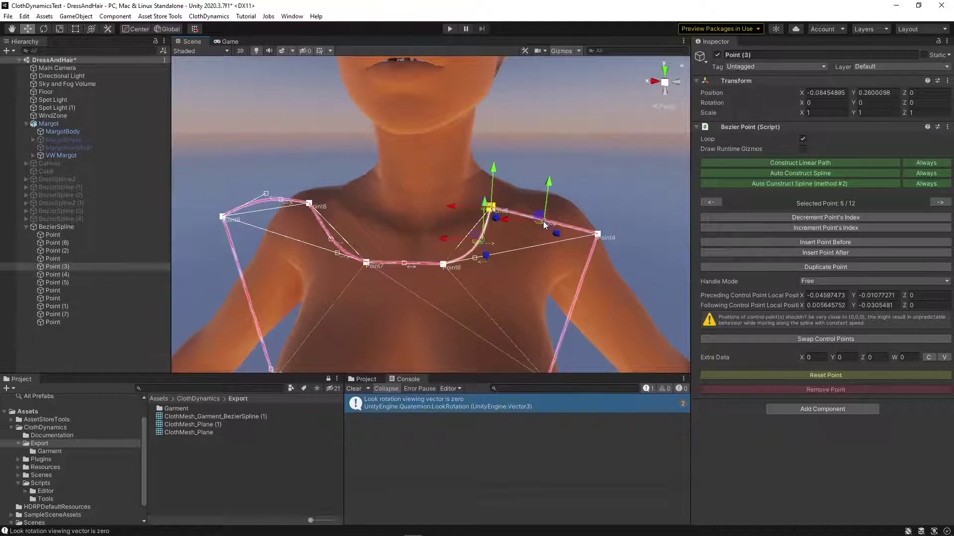
click(594, 234)
drag(594, 230, 595, 222)
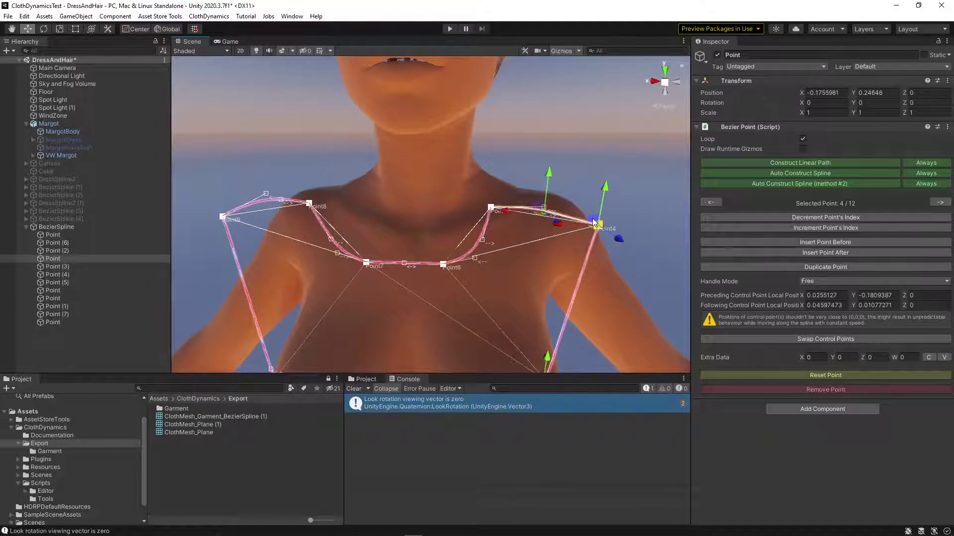
key(ctrl+z)
key(ctrl+z)
key(ctrl+z)
key(ctrl+z)
key(ctrl+z)
key(ctrl+z)
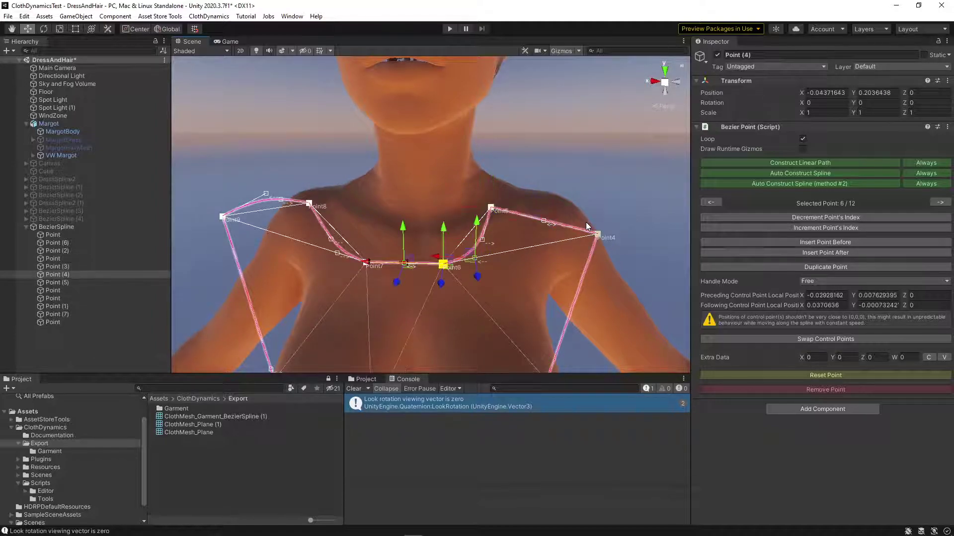
key(Down)
- Enable Use Bezier Curve in the BezierSpline's Create Garment settings and update the preview
click(92, 227)
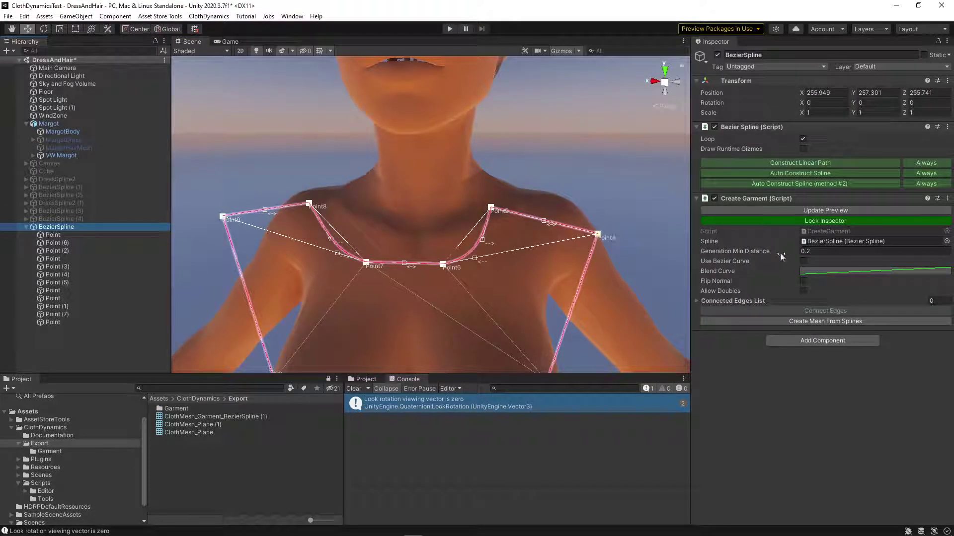
click(803, 261)
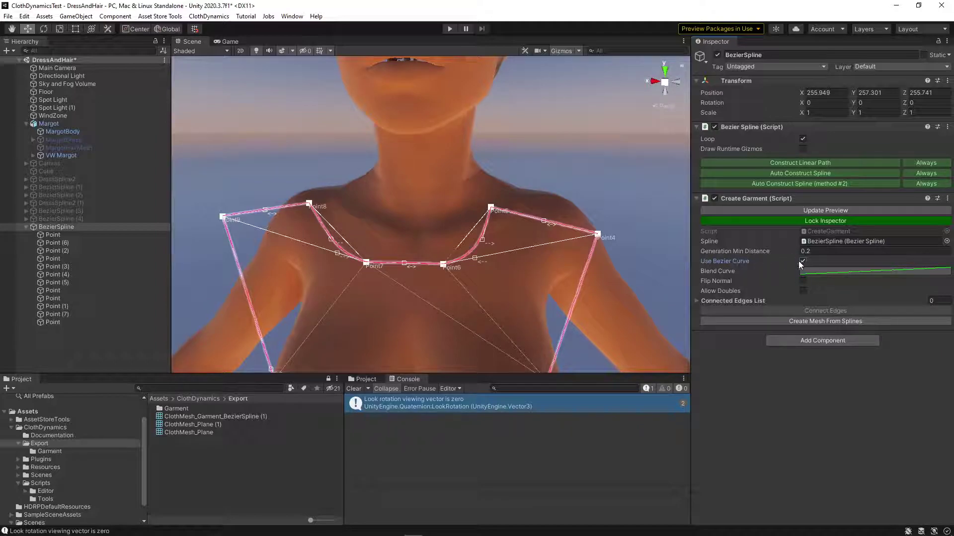
click(787, 211)
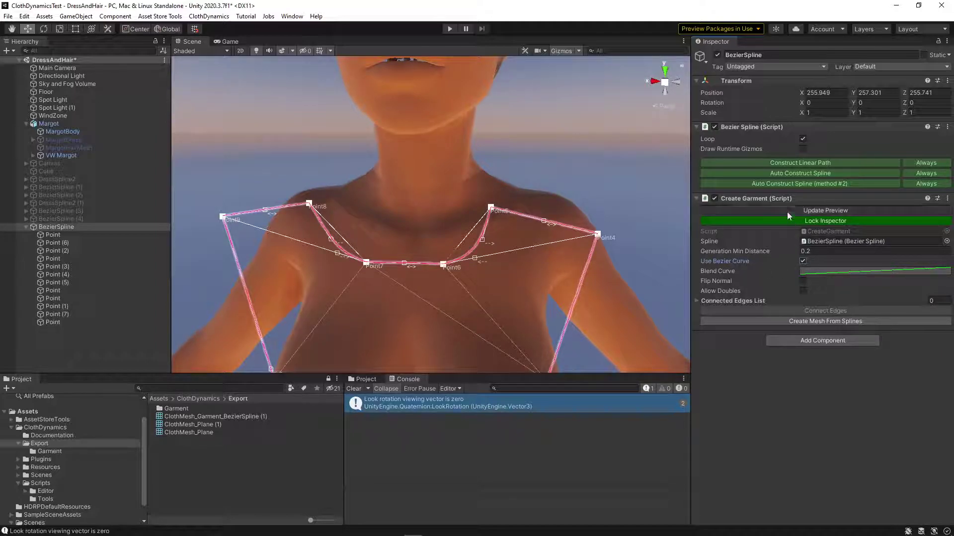
click(787, 212)
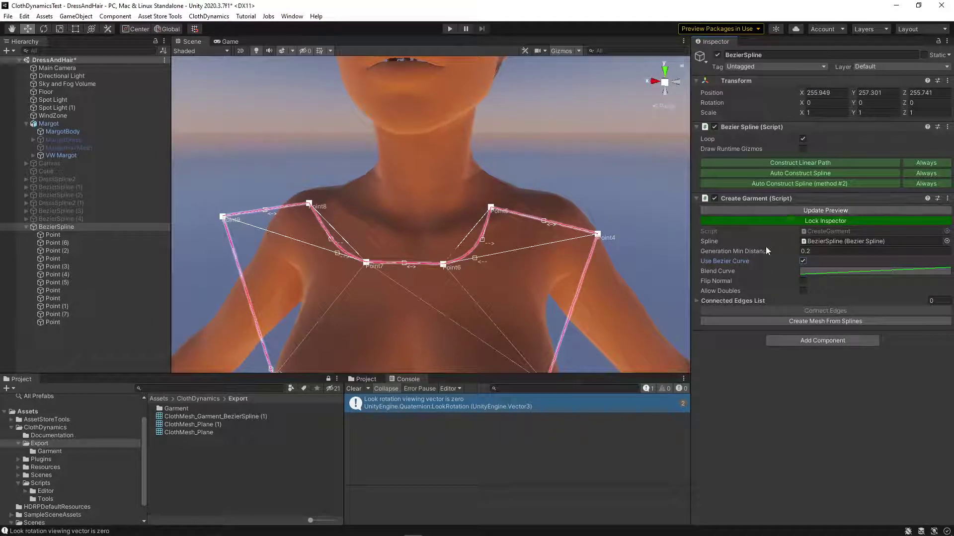
- Lower the Generation Min Distance to 0.1, 0.05 and finally 0.02, updating the garment preview for each value
click(808, 253)
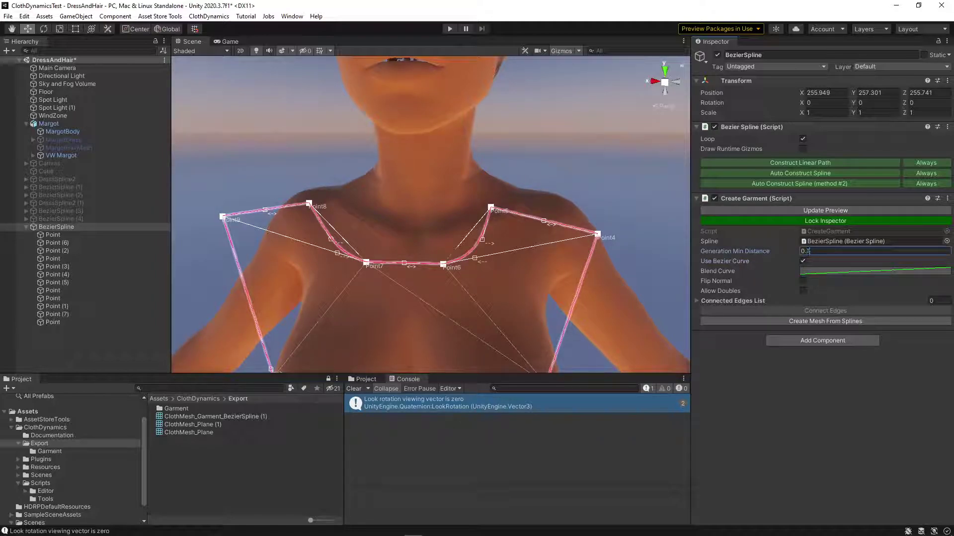
click(803, 211)
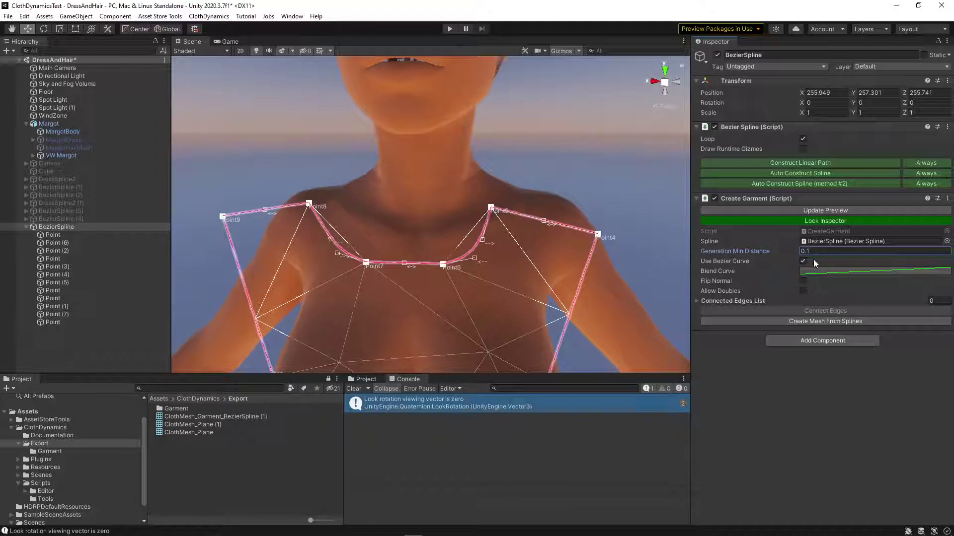
key(BackSpace)
text(05)
click(800, 211)
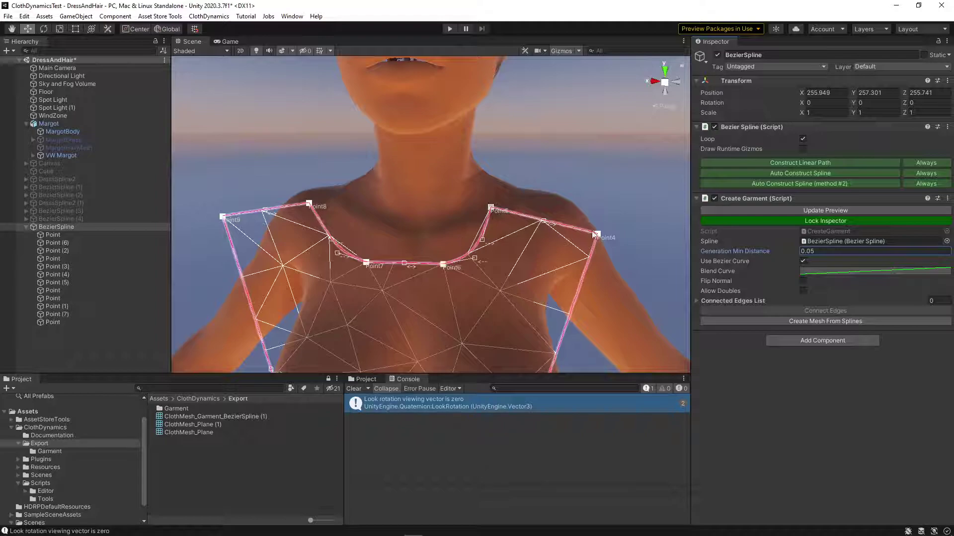
key(BackSpace)
text(2)
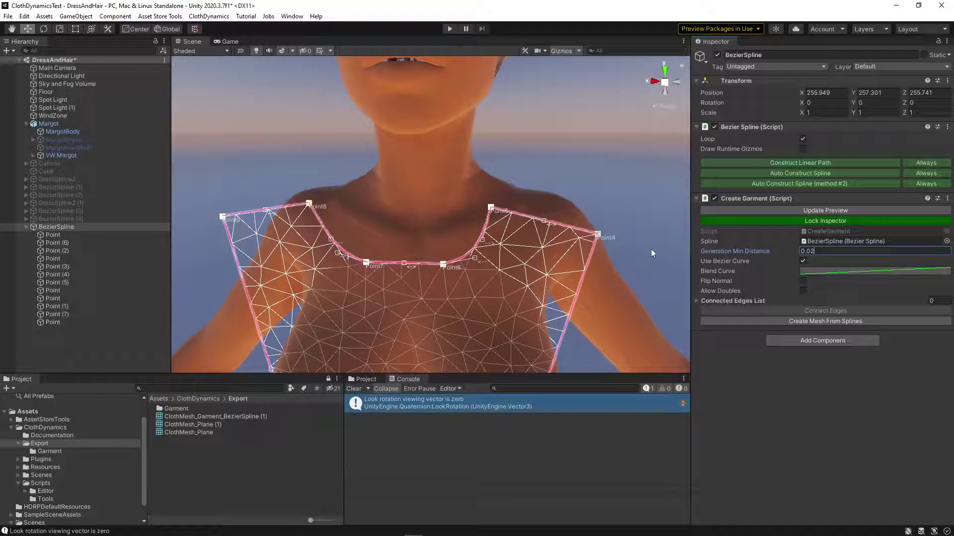
- Preview the garment mesh with Use Bezier Curve off, and turn the option back on with an updated preview
click(803, 260)
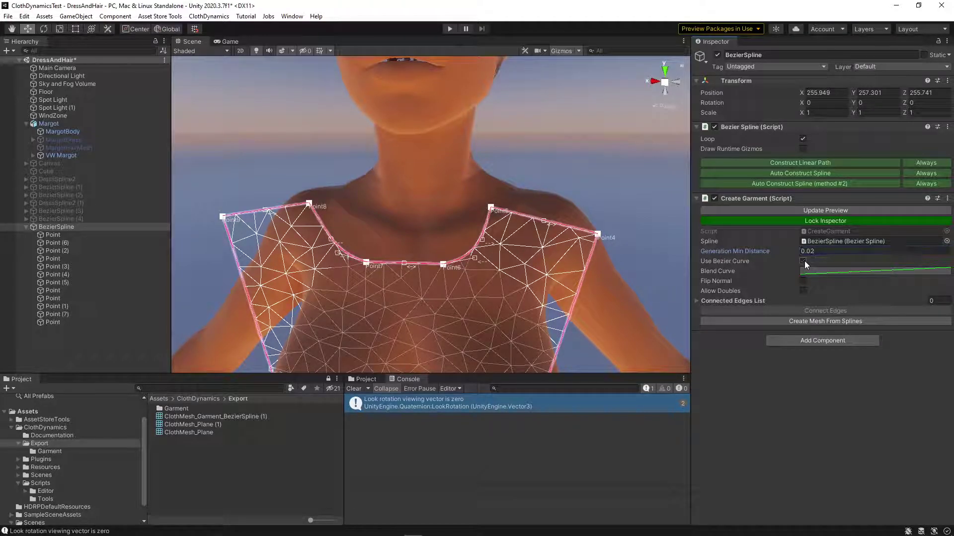
click(806, 211)
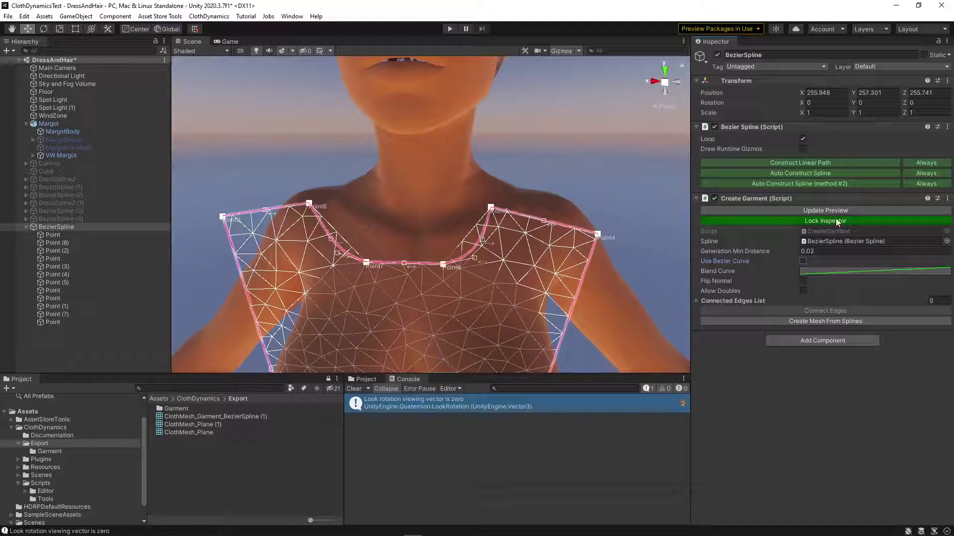
click(803, 261)
click(826, 211)
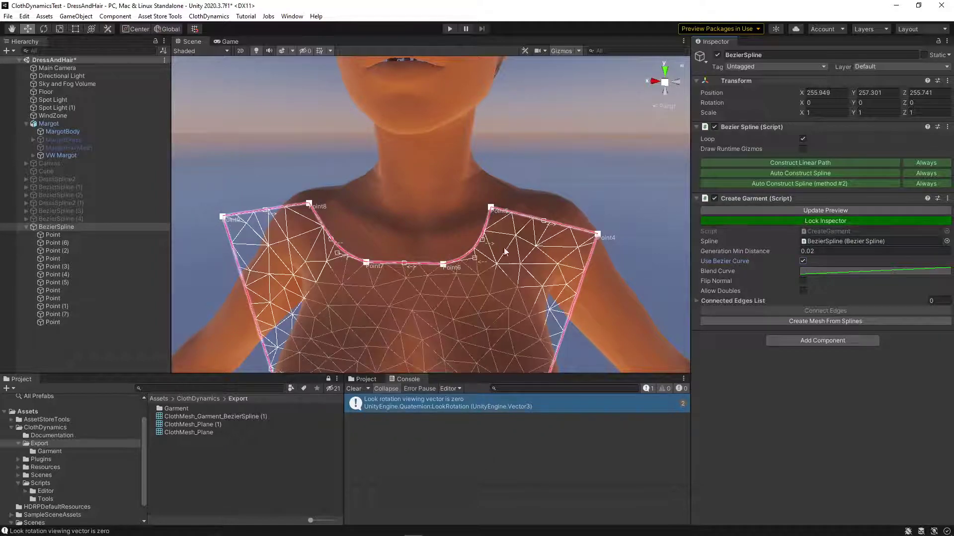
- Examine the refined garment mesh preview around the neckline, the sides and the whole body
middle_drag(450, 274, 467, 248)
scroll(467, 248, down, 10)
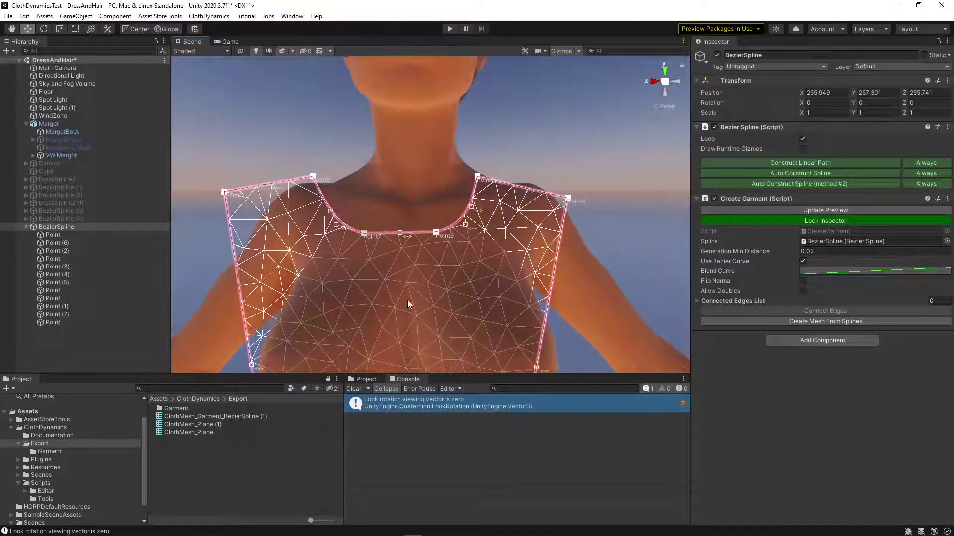
middle_drag(416, 325, 417, 312)
scroll(417, 312, up, 10)
scroll(417, 312, down, 10)
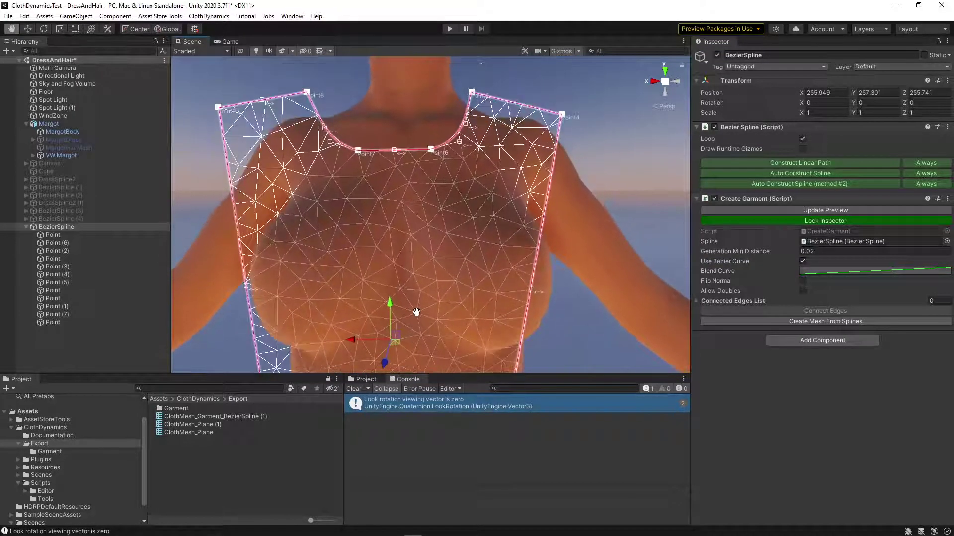
scroll(430, 272, up, 10)
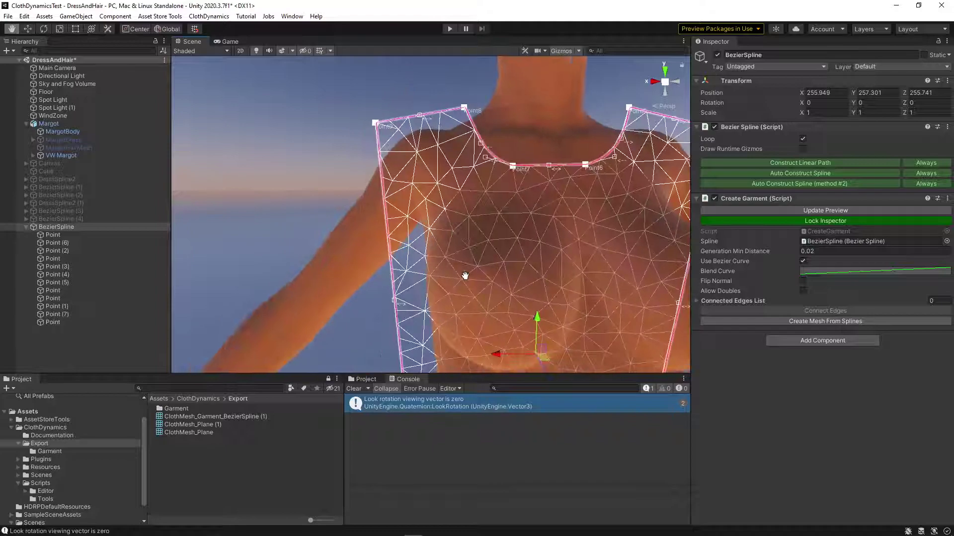
scroll(422, 261, down, 10)
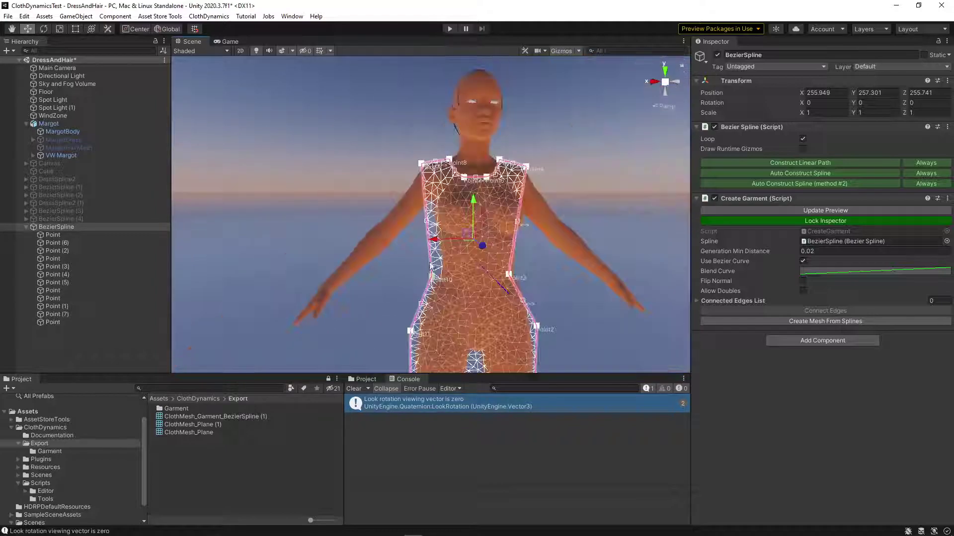
right_drag(465, 254, 458, 246)
- Duplicate shoulder Point9, move the copy down the side edge and order it directly after Point9 in the spline
click(471, 251)
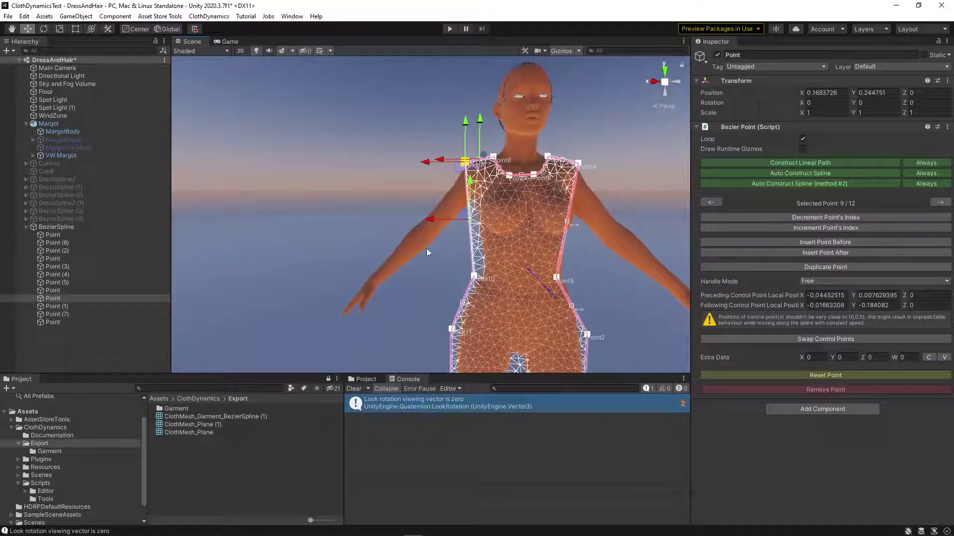
click(56, 305)
click(54, 299)
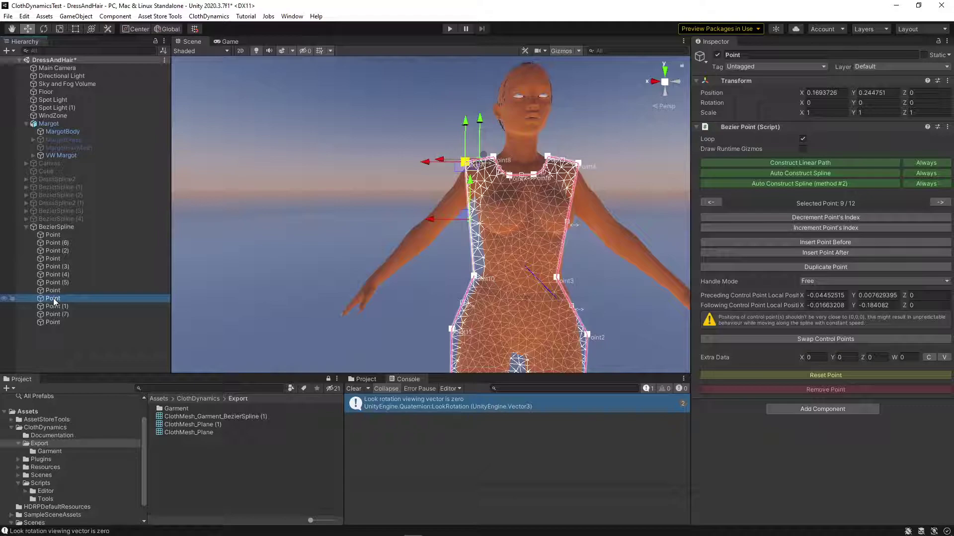
key(ctrl+d)
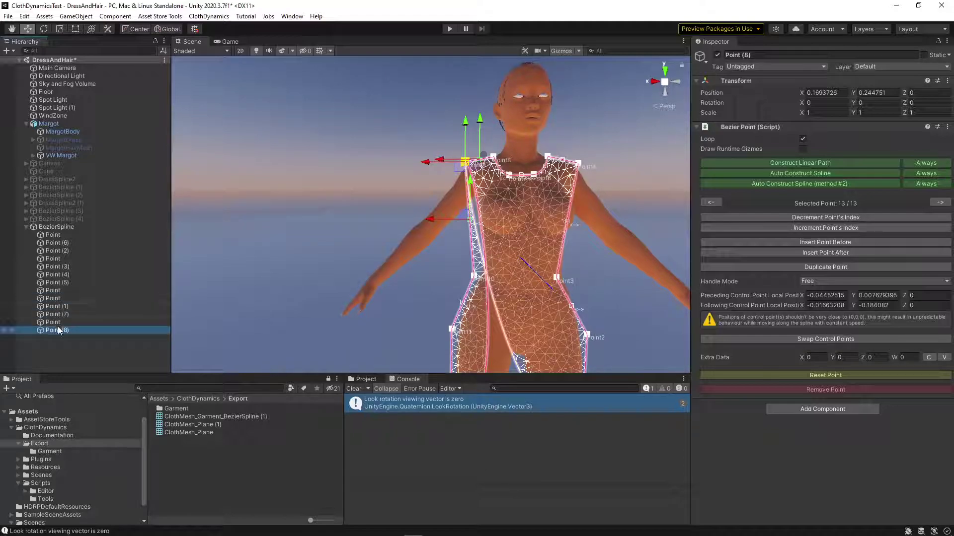
drag(57, 331, 58, 296)
drag(470, 130, 462, 176)
mouse_move(55, 299)
mouse_down()
mouse_move(55, 287)
mouse_move(60, 309)
mouse_up()
- Position the duplicated point on the side edge below the armpit at about X 0.15, Y 0.08
middle_drag(390, 219, 326, 283)
key(q)
right_drag(343, 256, 426, 303)
drag(439, 300, 449, 304)
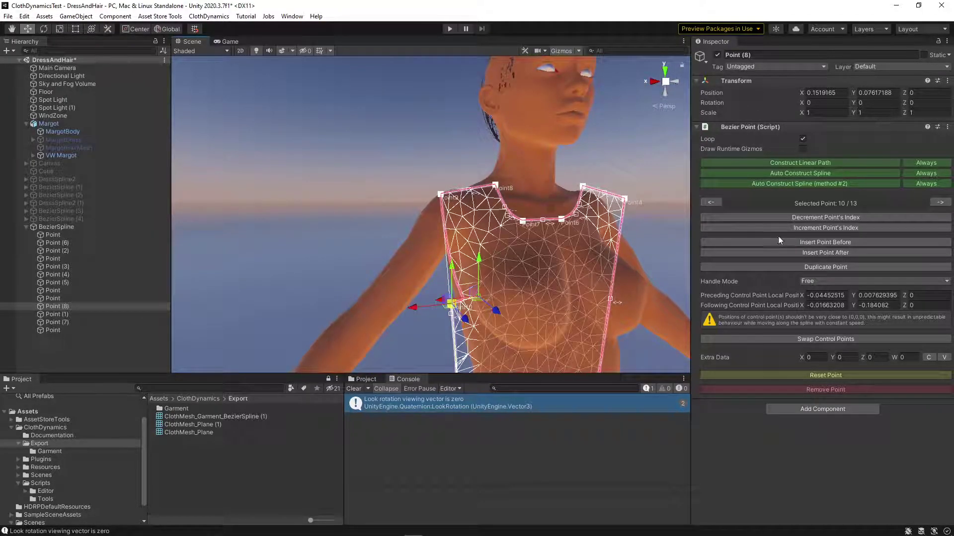
- Try the Aligned handle mode on the duplicated side point and switch it back to Free
click(820, 281)
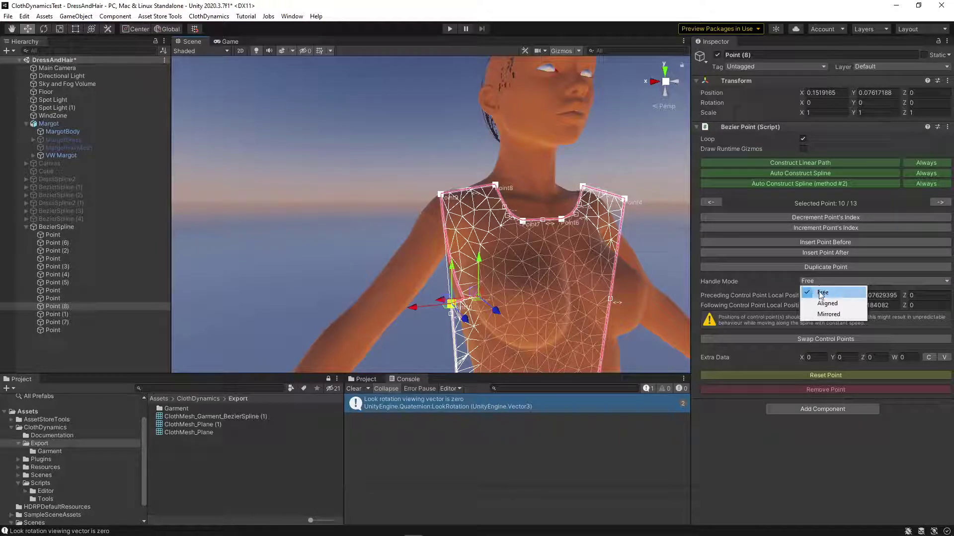
click(818, 303)
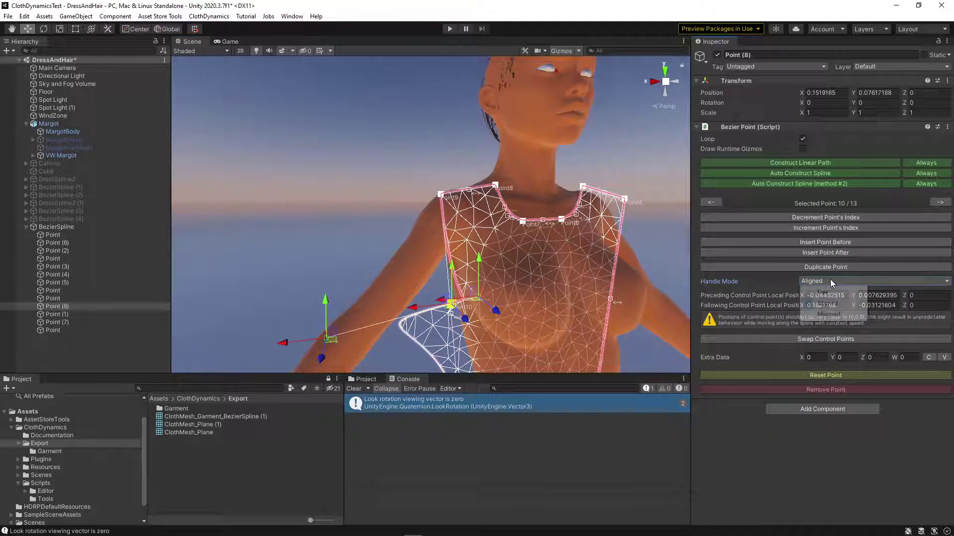
click(820, 293)
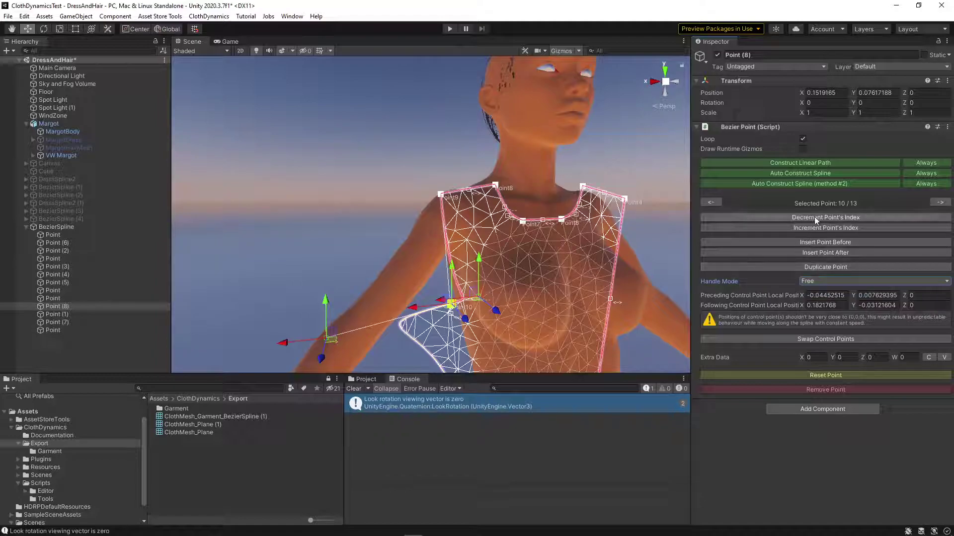
- Try constructing a linear path through the spline points, and undo it to keep the curved neckline
click(820, 160)
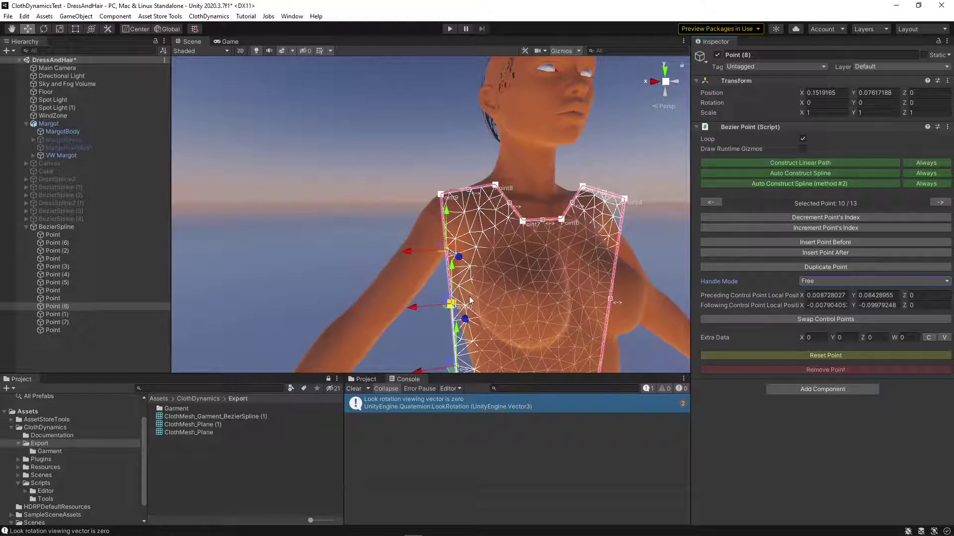
middle_drag(506, 294, 457, 294)
key(ctrl+z)
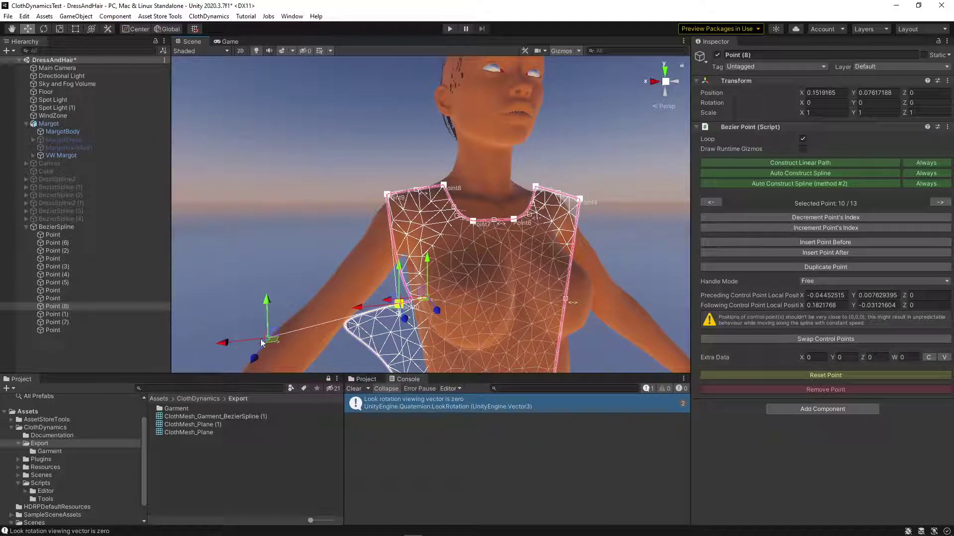
- Align the new side point's control handles vertically along the edge, about 0.08 above and 0.08 below the point
drag(272, 330, 410, 339)
drag(422, 289, 392, 248)
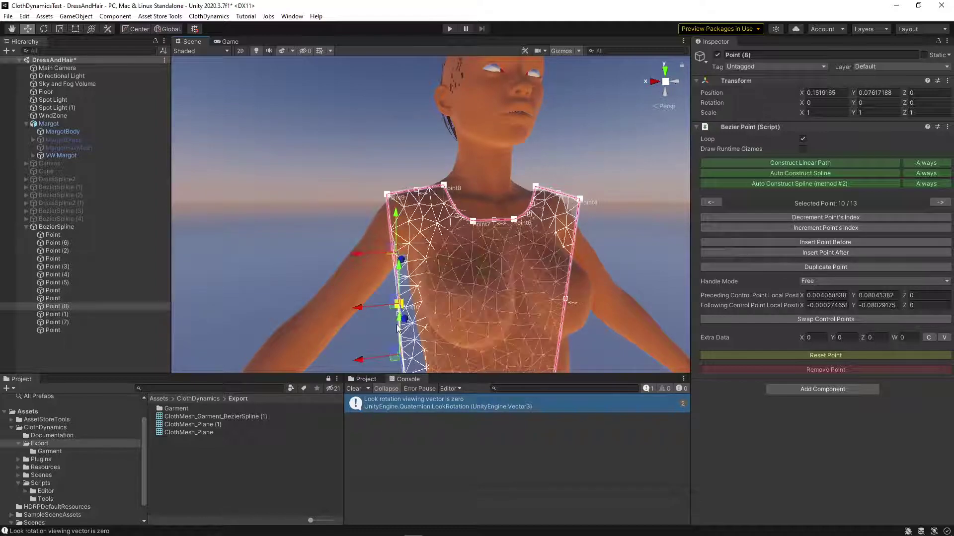
middle_drag(399, 287, 380, 175)
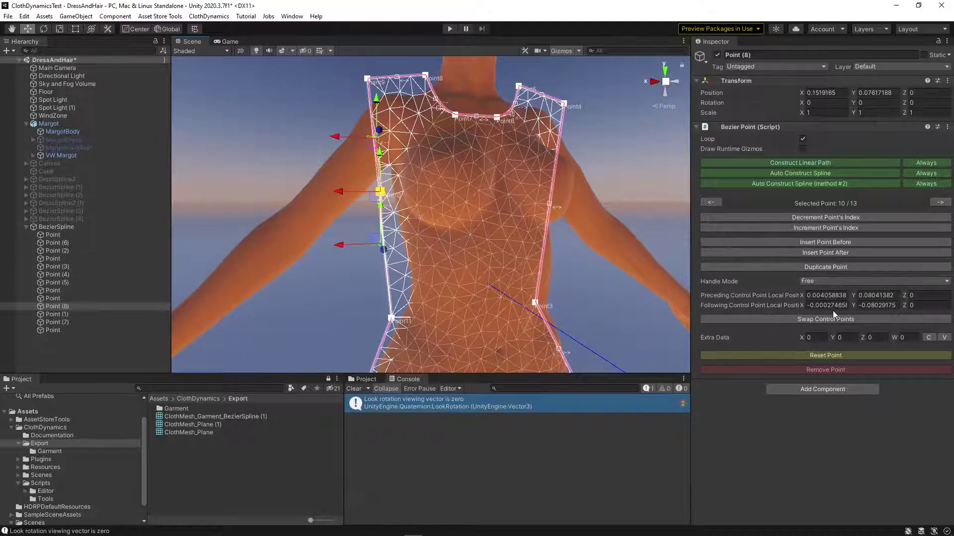
click(831, 279)
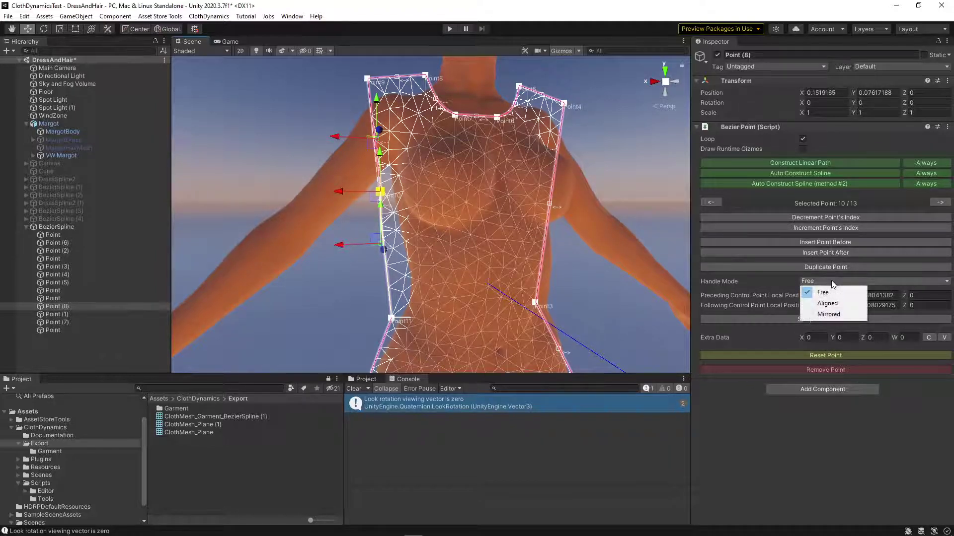
click(832, 288)
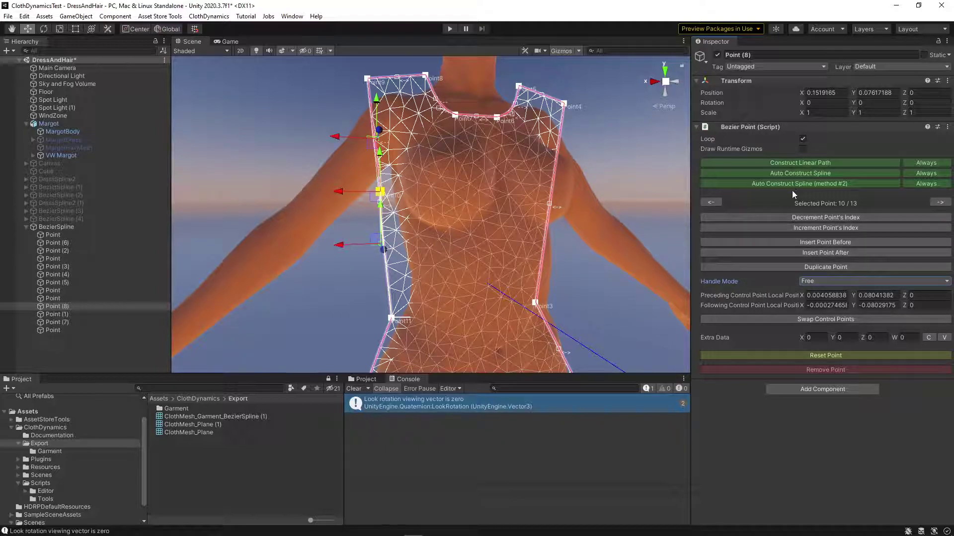
middle_drag(505, 257, 417, 332)
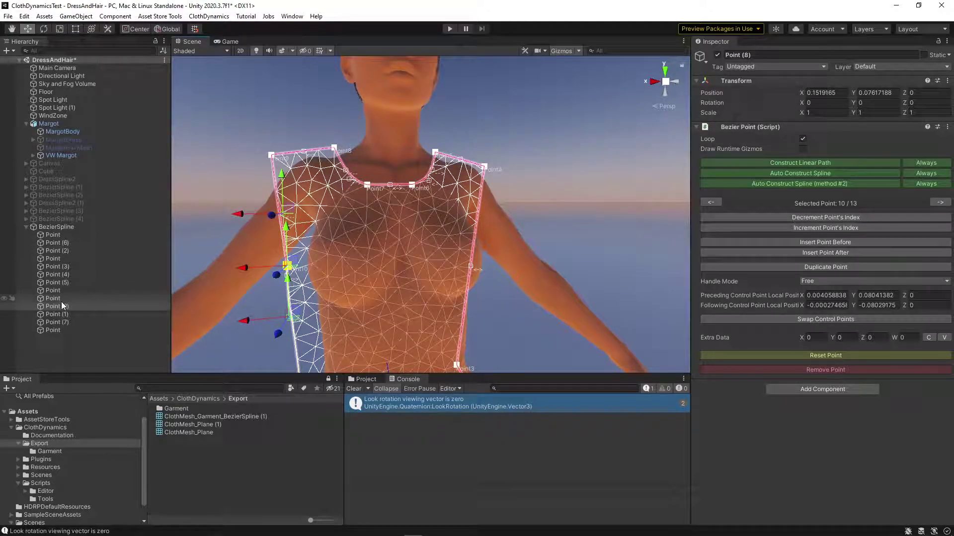
- Duplicate the side point below the armpit, Point (8), in the BezierSpline
double_click(61, 304)
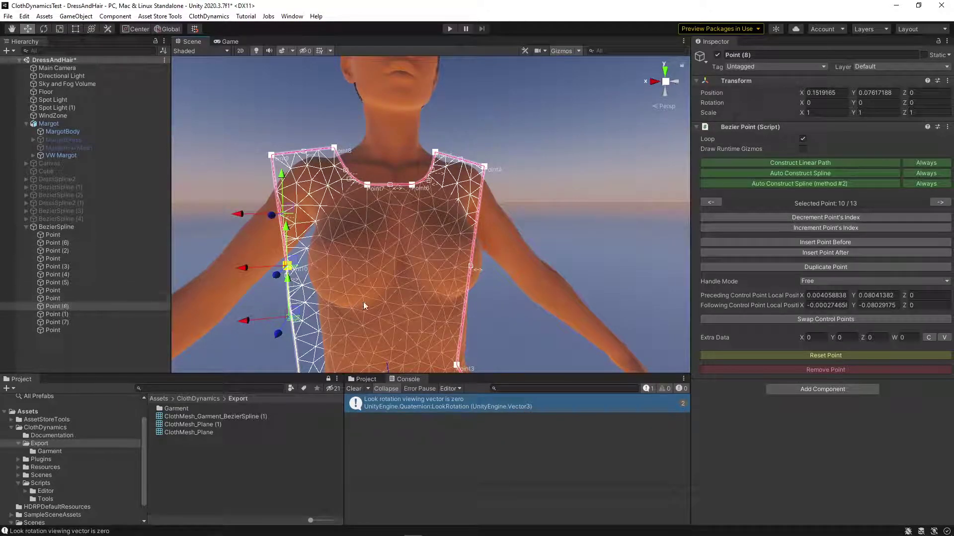
click(59, 312)
click(57, 306)
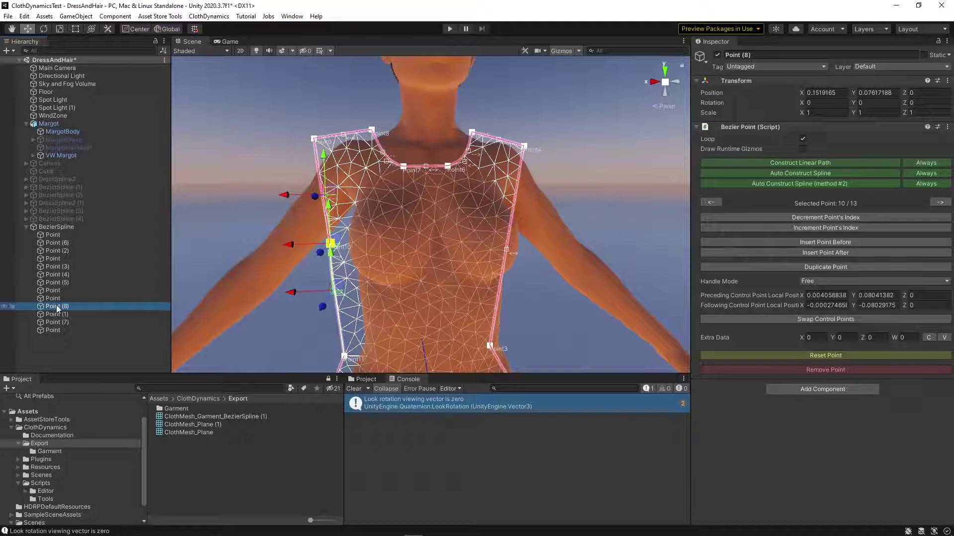
key(ctrl+d)
click(295, 246)
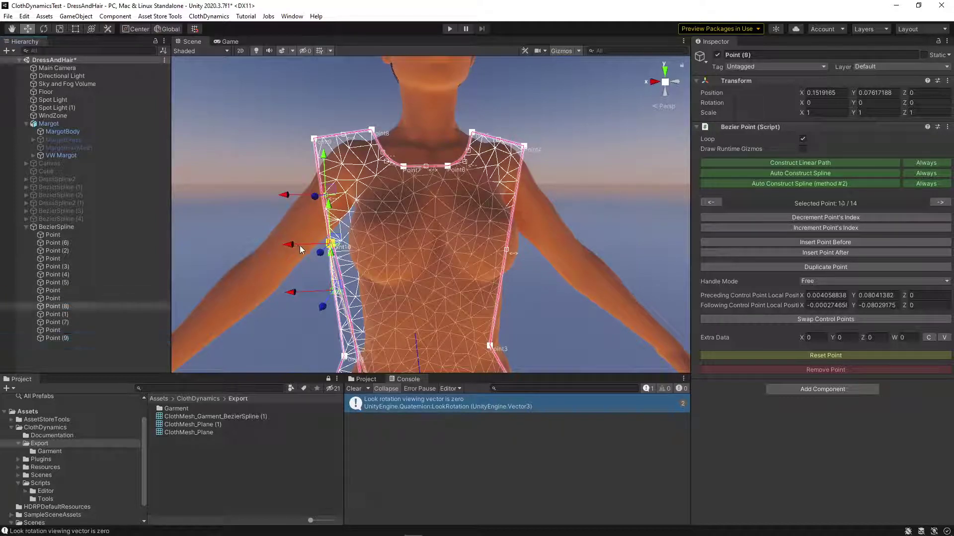
- Select the duplicated Point (9) and move it across to the opposite side edge at about X -0.157, Y 0.076
click(69, 312)
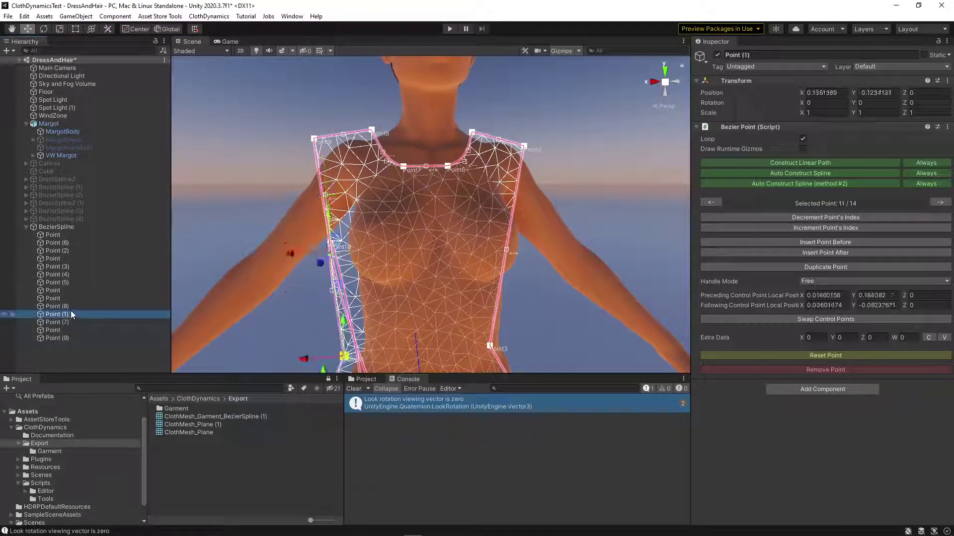
click(68, 305)
click(62, 298)
click(64, 306)
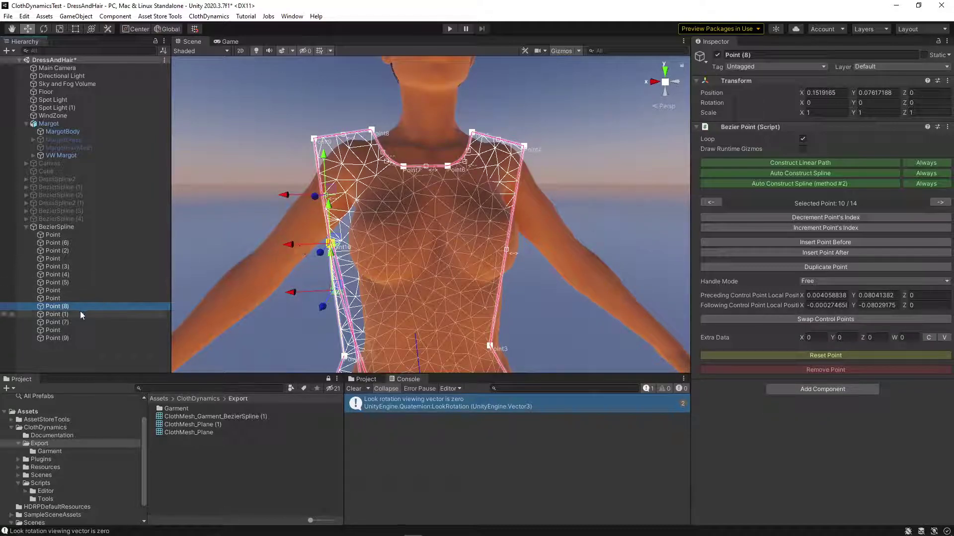
click(55, 322)
click(52, 330)
click(53, 338)
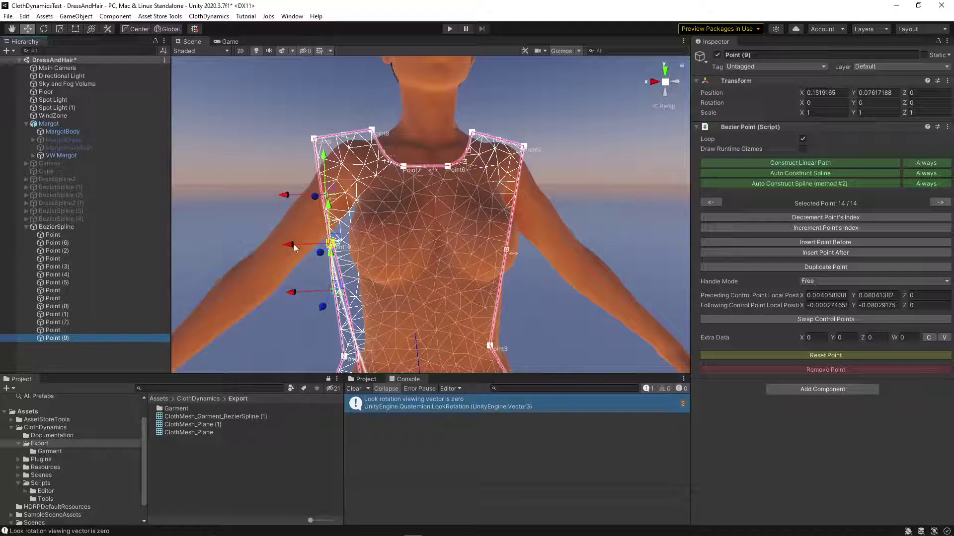
drag(293, 245, 476, 257)
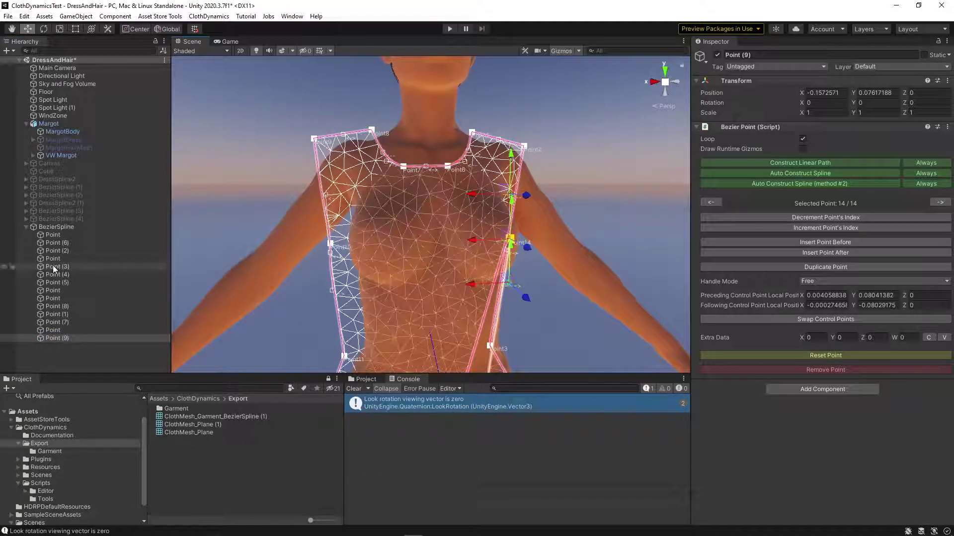
- Reorder Point (9) to sit directly after Point (2) in the BezierSpline's point order
click(53, 307)
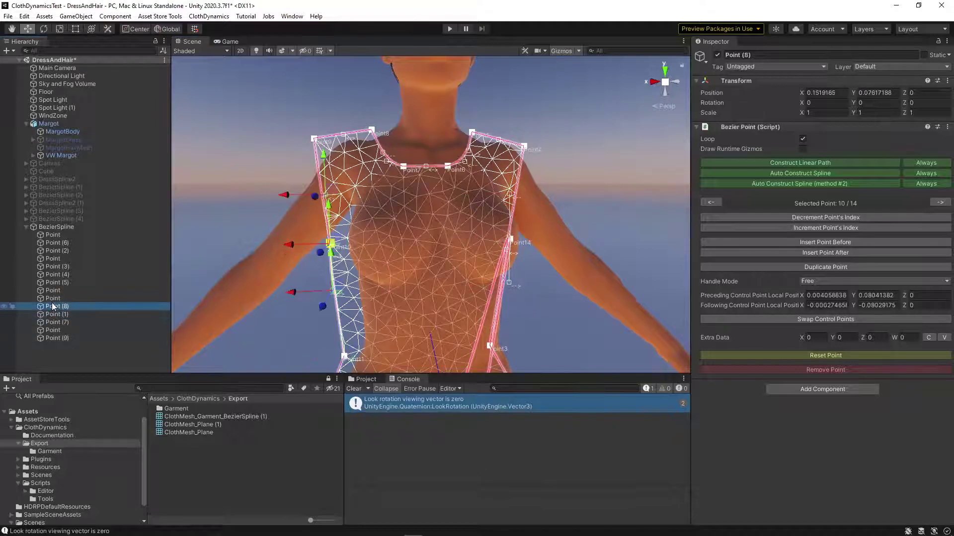
click(52, 314)
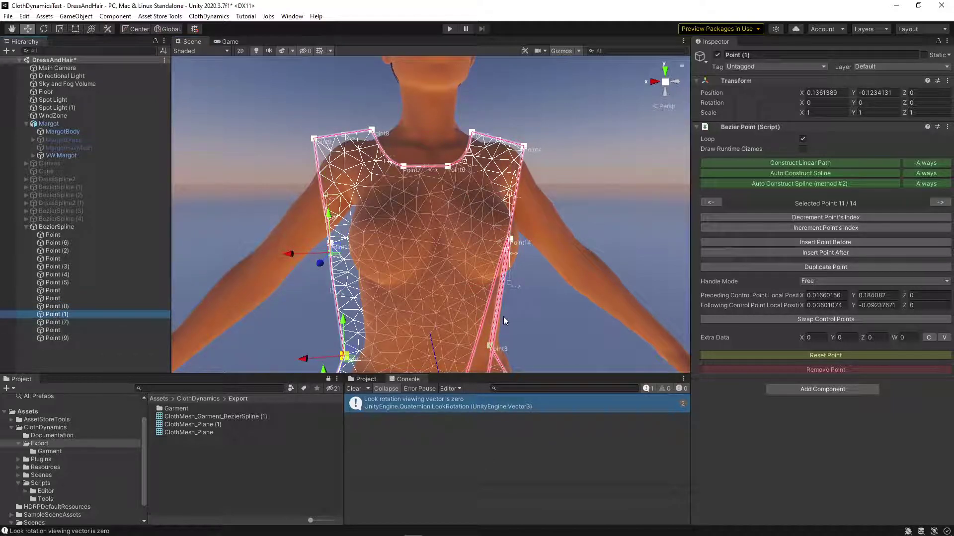
click(72, 322)
click(52, 330)
drag(51, 329, 61, 263)
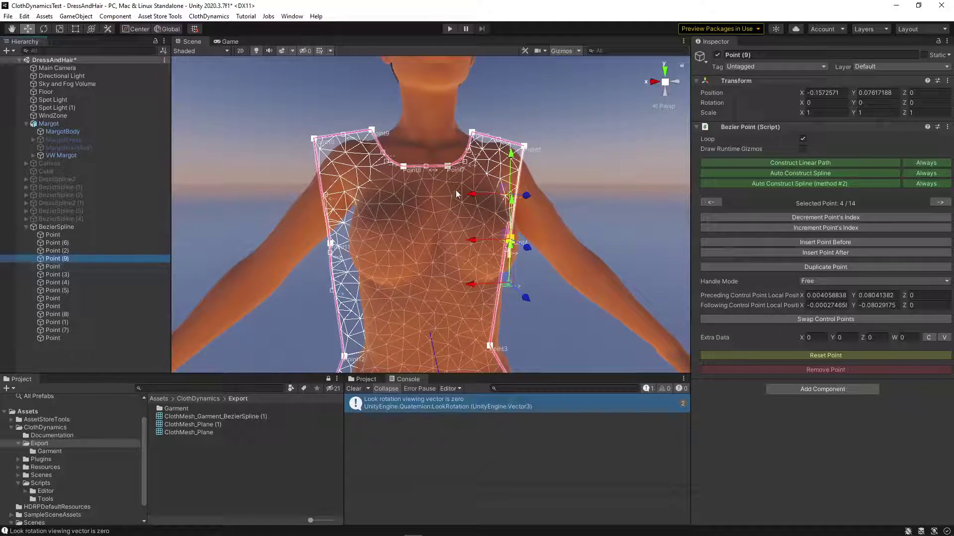
- Set Point (9) to Aligned handle mode and line its handles up along the edge, about 0.06 below and 0.08 above
click(506, 189)
click(494, 192)
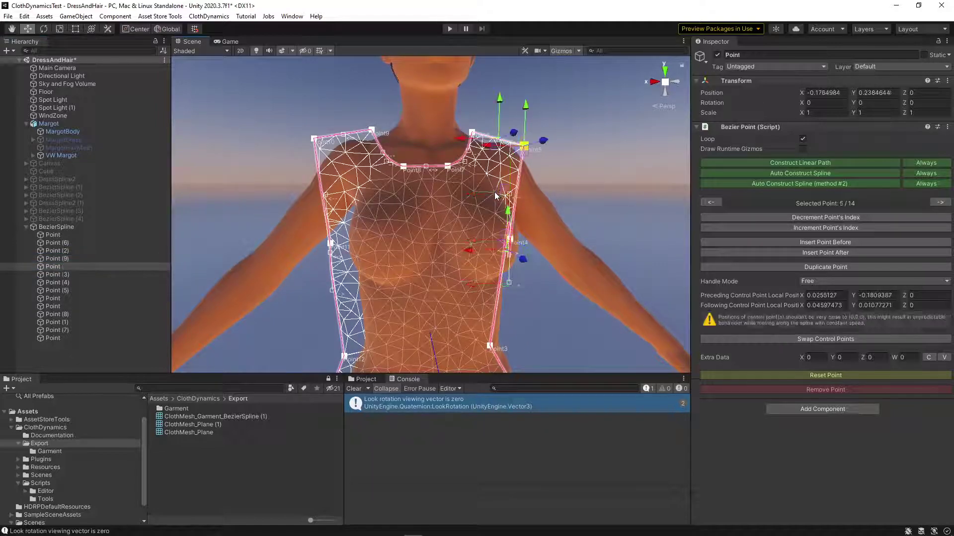
click(510, 195)
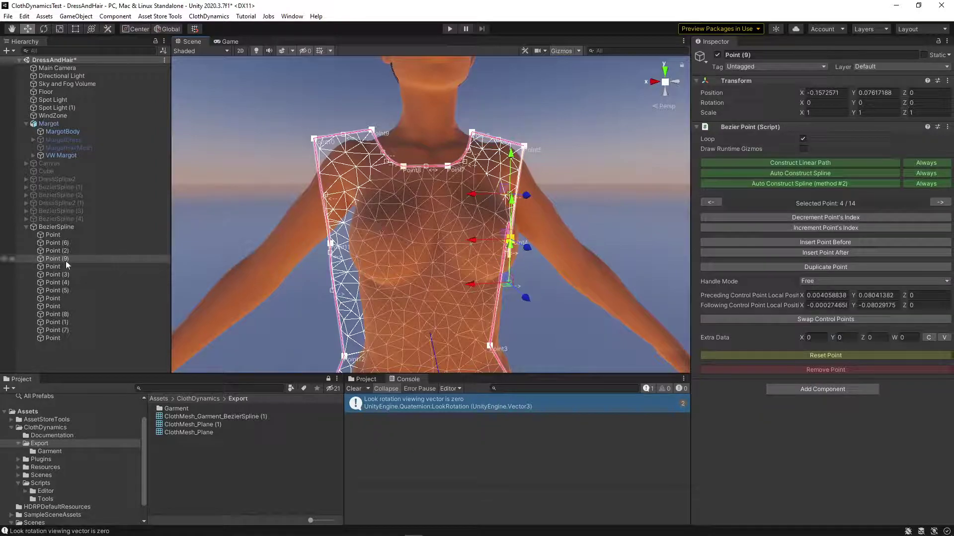
drag(494, 189, 480, 277)
click(828, 282)
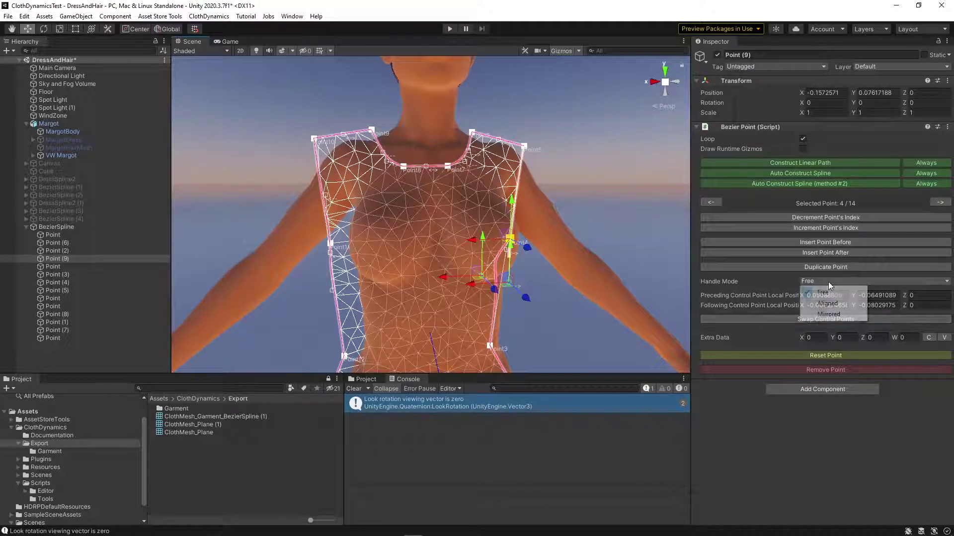
click(819, 305)
drag(476, 271, 501, 263)
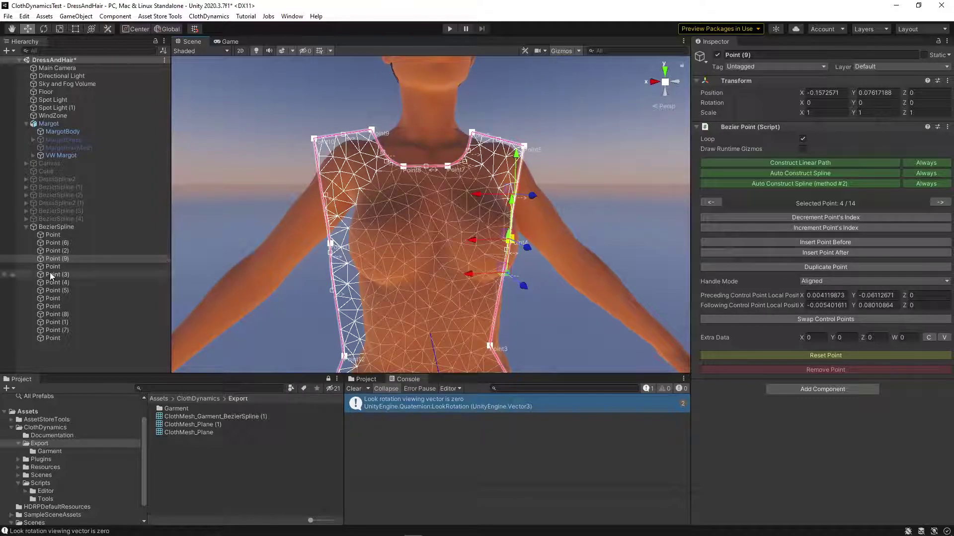
- Set the handle mode of Point (8) on the other side edge to Mirrored after trying Aligned
click(66, 315)
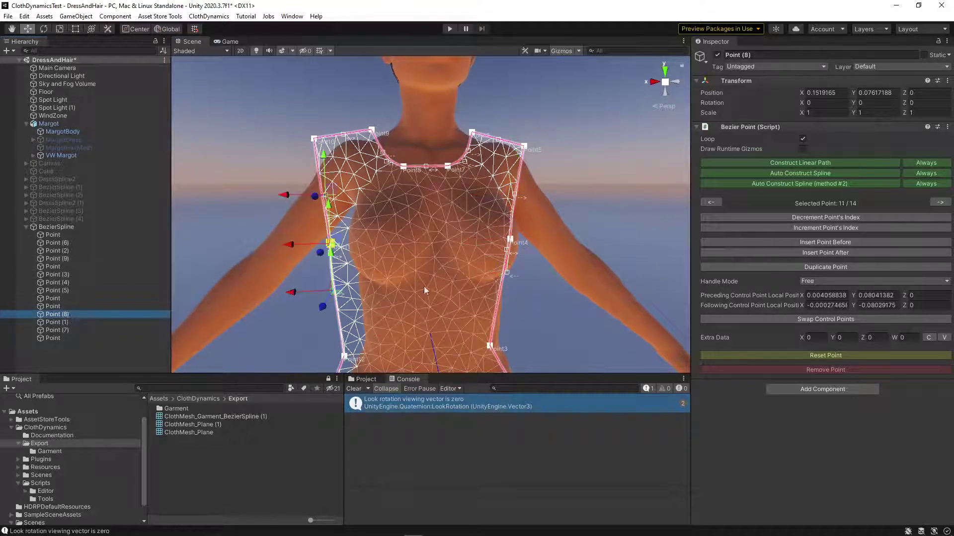
click(838, 281)
click(828, 303)
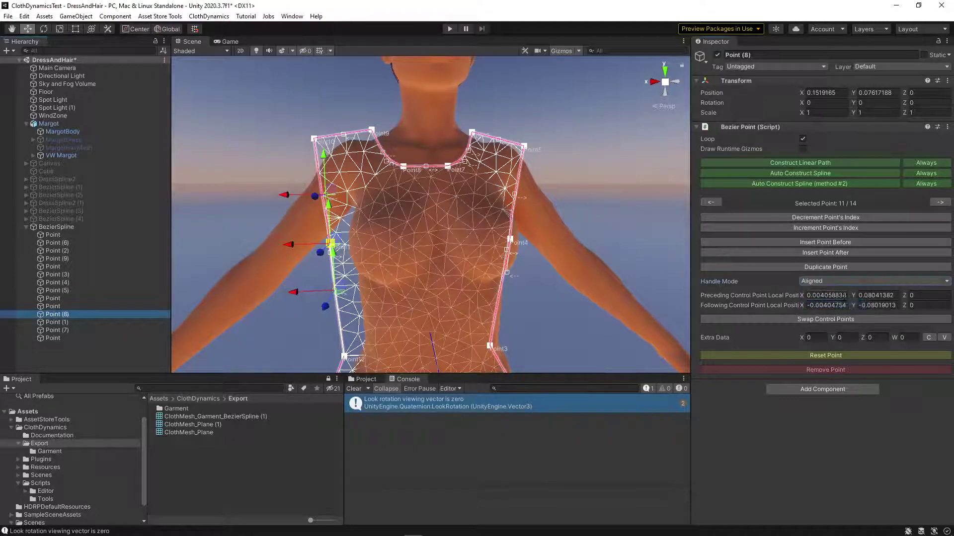
click(838, 282)
click(839, 313)
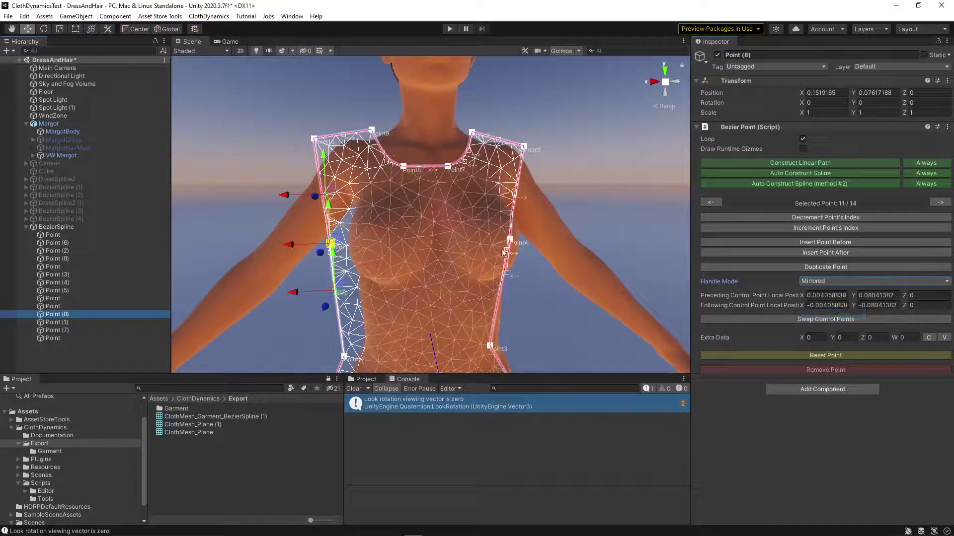
- Shorten the mirrored handles of Point (8) to about 0.068 vertically and move the point to about X 0.158, Y 0.075
drag(330, 190, 330, 198)
middle_drag(489, 244, 471, 226)
right_drag(471, 229, 308, 237)
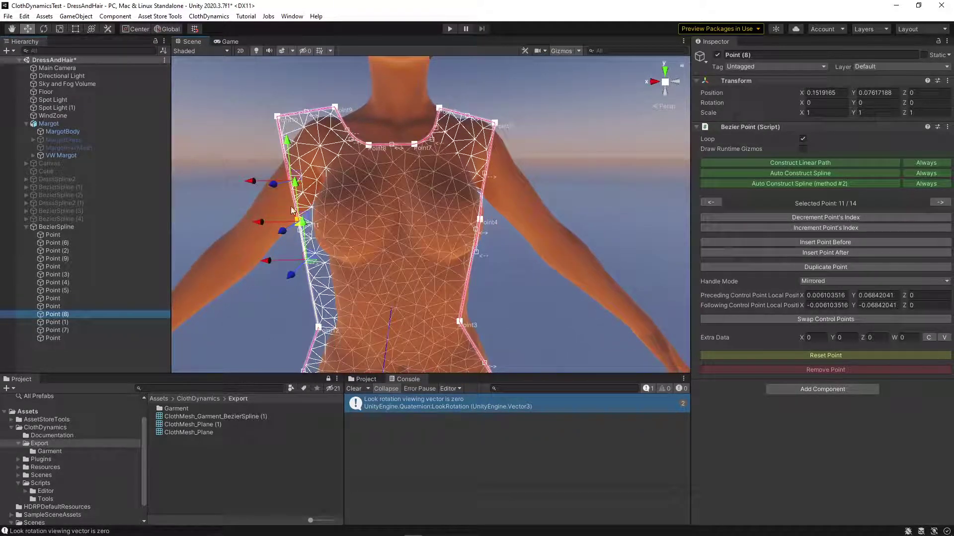
drag(306, 221, 303, 222)
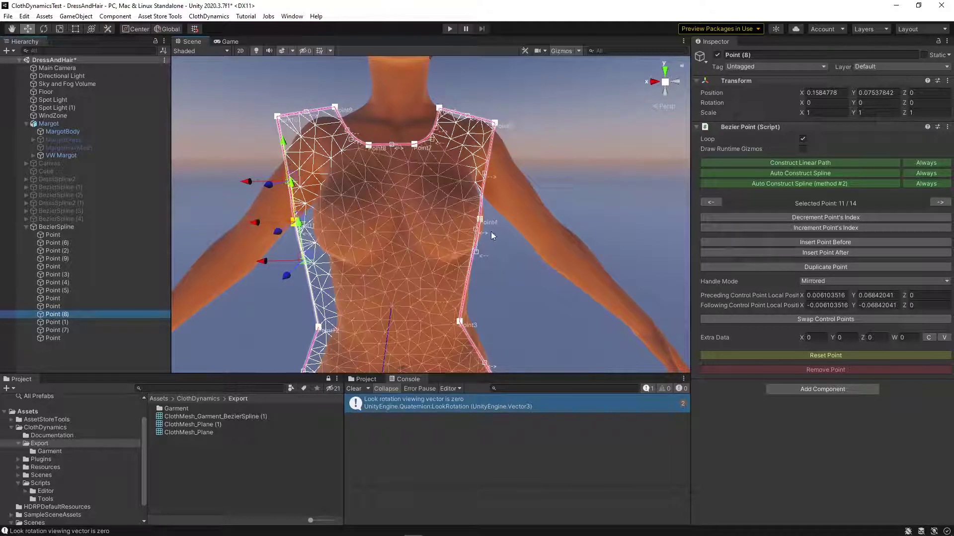
- Switch Point (9) to Mirrored handle mode and move it outward to about X -0.170, Y 0.070
middle_drag(478, 238, 447, 231)
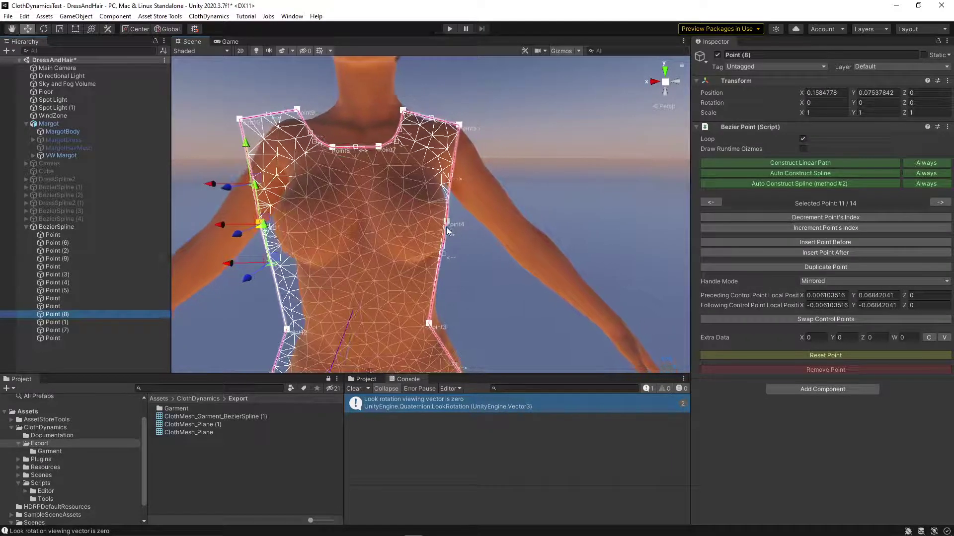
click(449, 222)
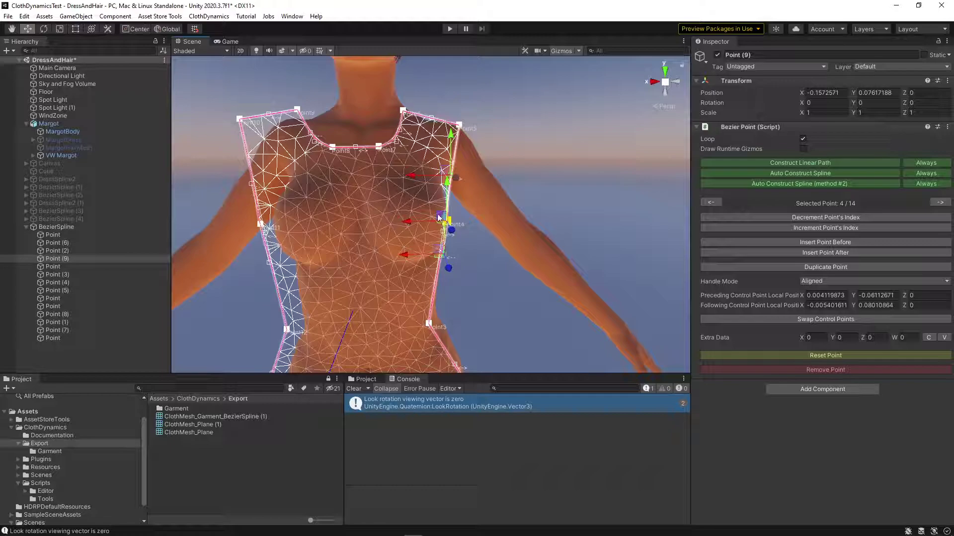
drag(449, 218, 450, 222)
click(836, 281)
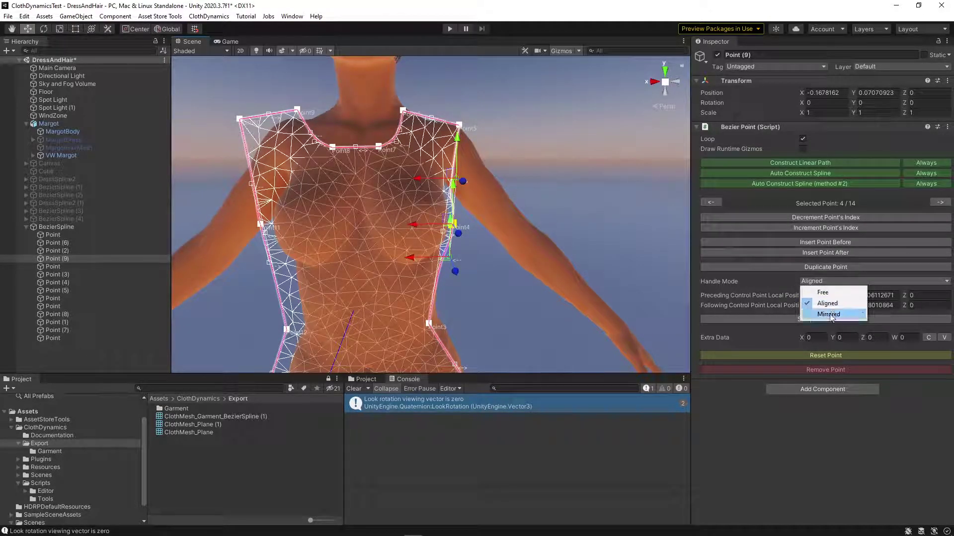
click(834, 317)
middle_drag(454, 236, 419, 242)
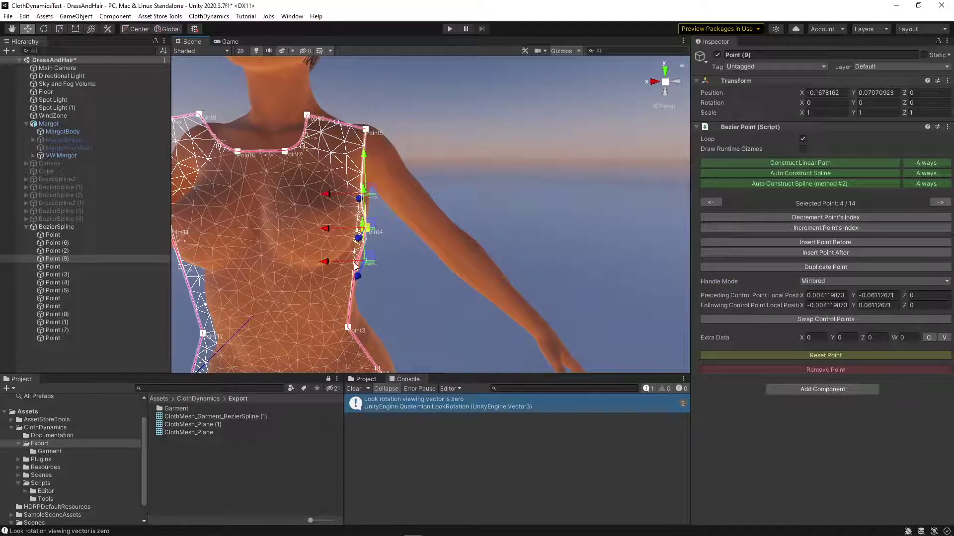
middle_drag(356, 238, 452, 251)
drag(451, 245, 452, 247)
- Try the Aligned and Free handle modes on Point (9) and return it to Mirrored
click(840, 281)
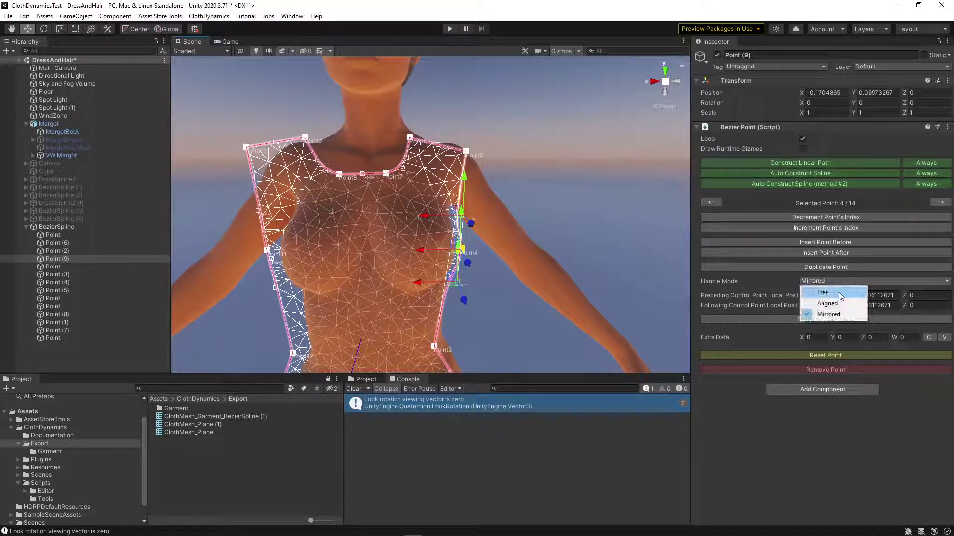
click(836, 304)
click(824, 281)
click(824, 292)
click(829, 281)
click(829, 315)
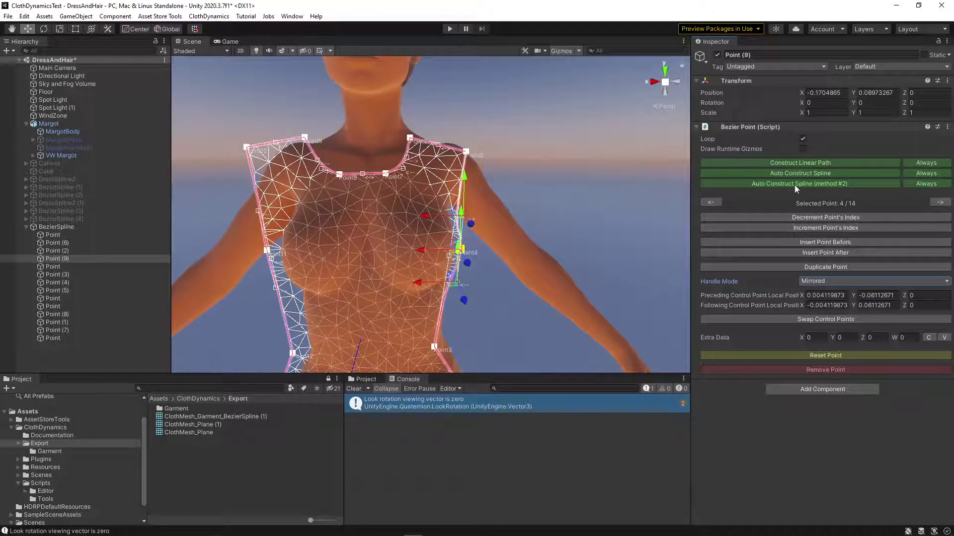
- Construct a linear path through all spline points, comparing it once with the curved version by undoing and reapplying it
click(813, 163)
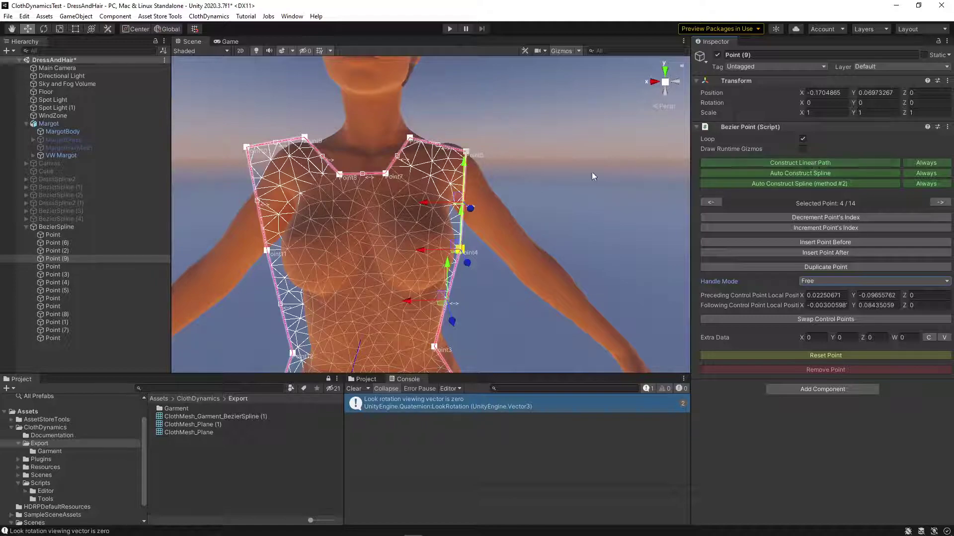
key(ctrl+z)
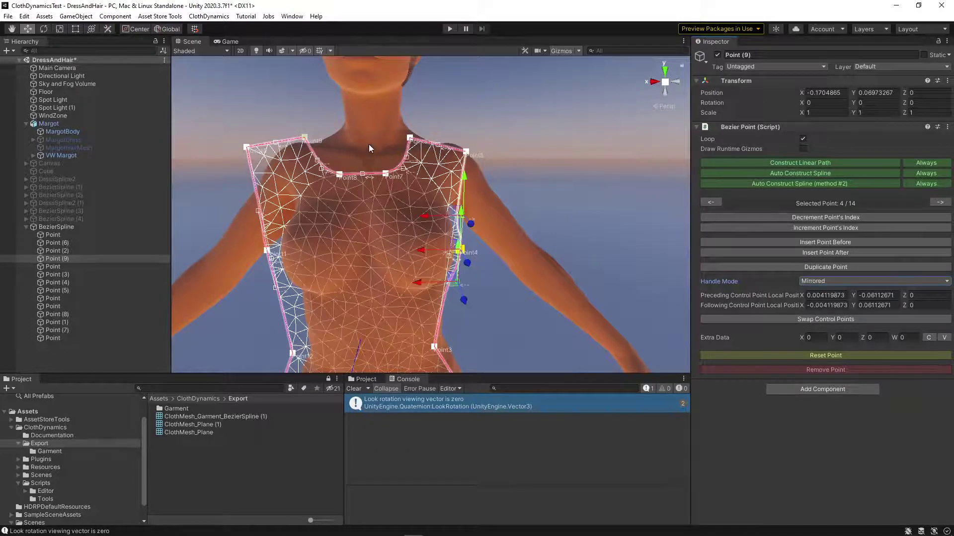
click(819, 163)
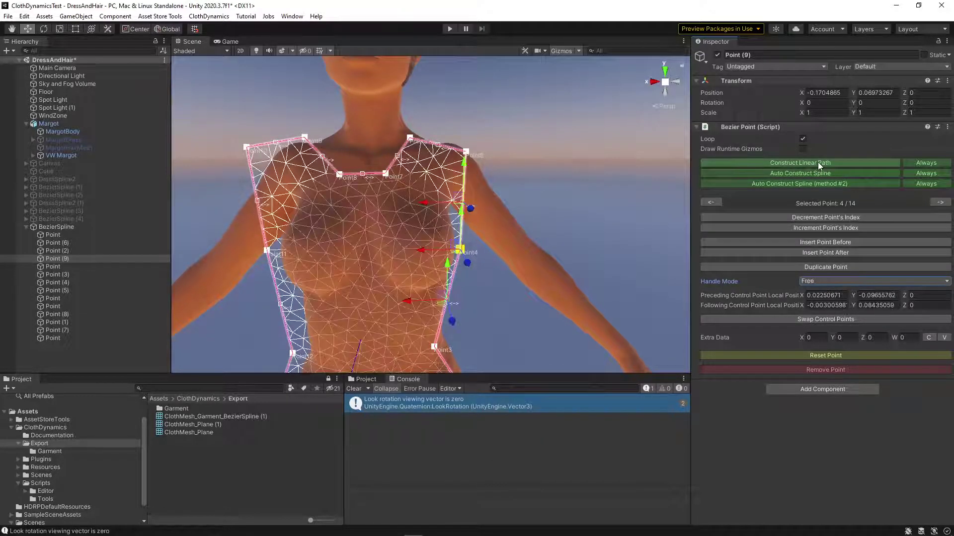
- Round both neckline corners by bending the Free handles of the neckline and inner shoulder points, placing Point (3)'s following handle at about X 0.008, Y -0.028
click(385, 173)
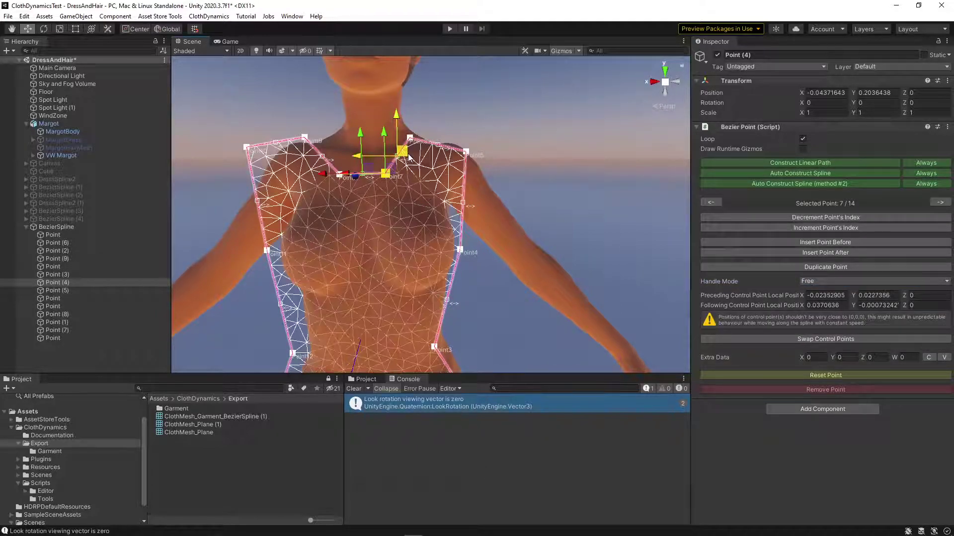
click(397, 158)
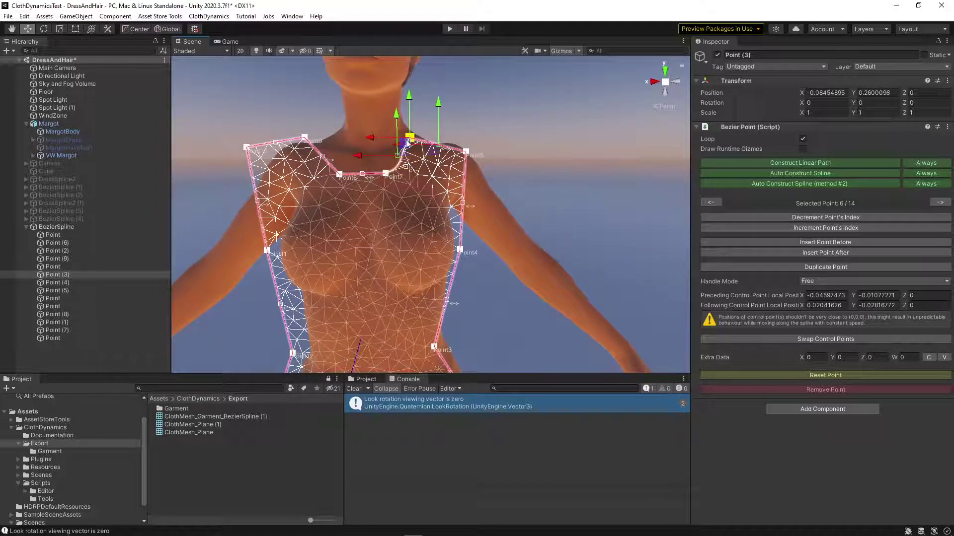
click(329, 161)
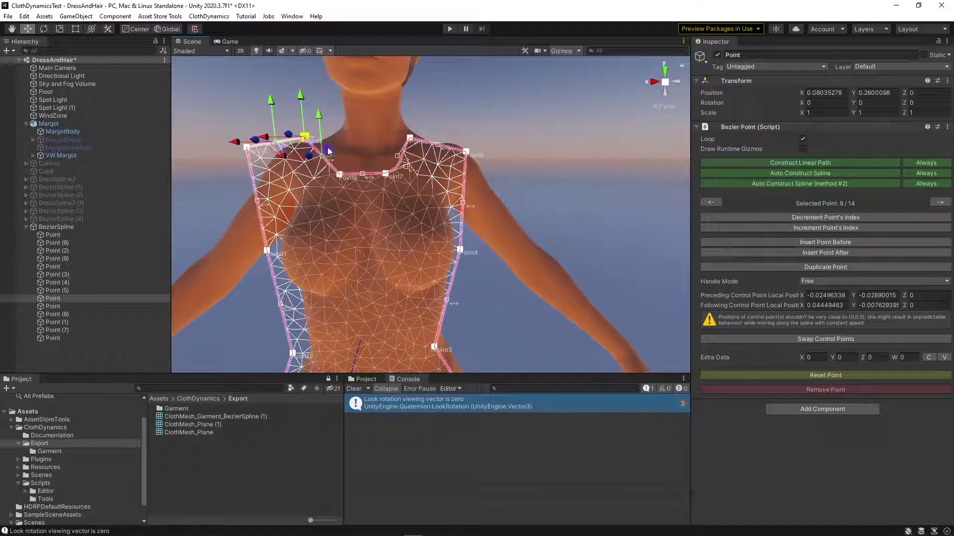
key(ctrl+z)
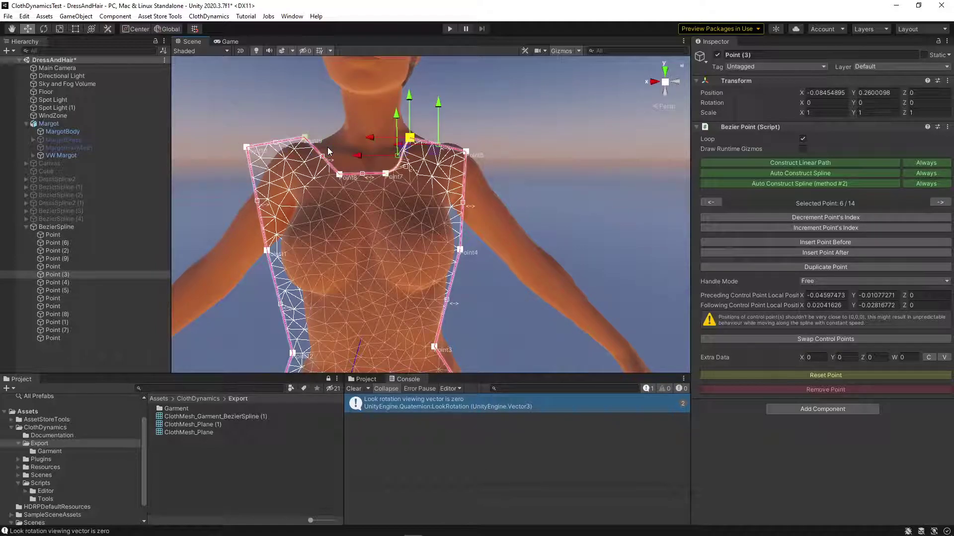
key(ctrl+y)
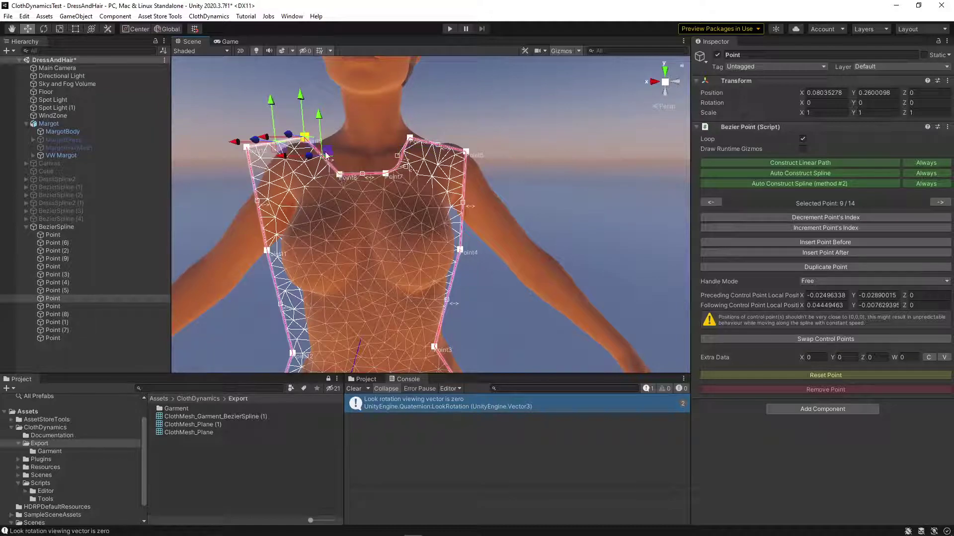
drag(328, 154, 324, 163)
click(322, 159)
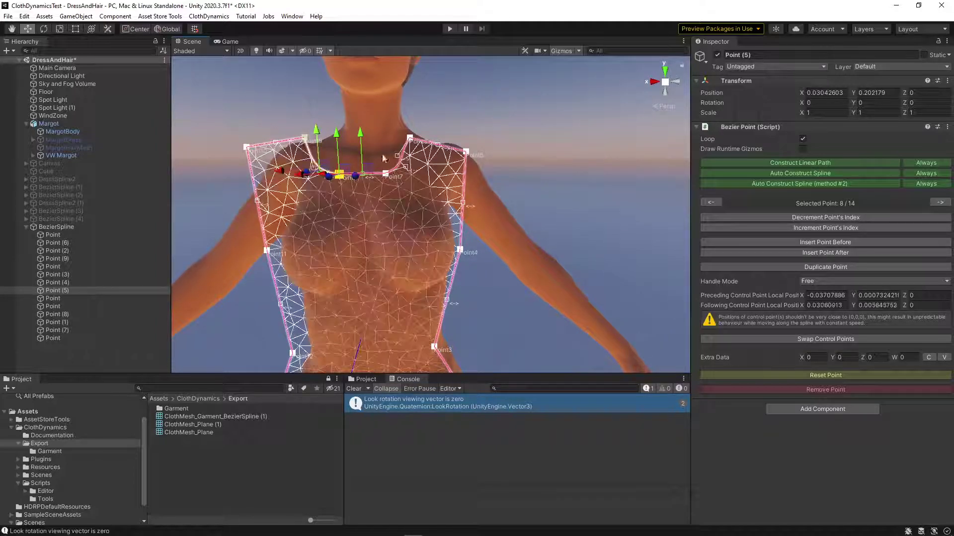
click(410, 141)
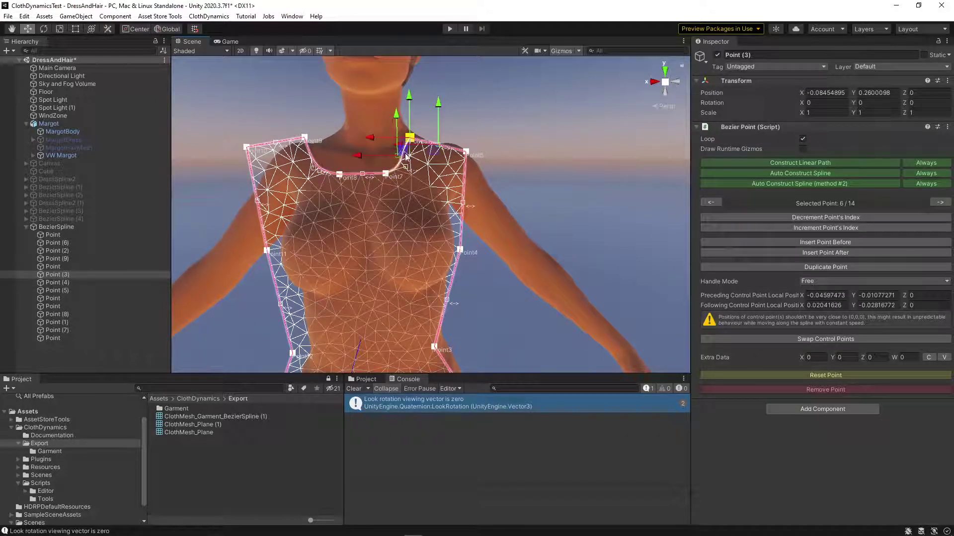
drag(404, 155, 400, 154)
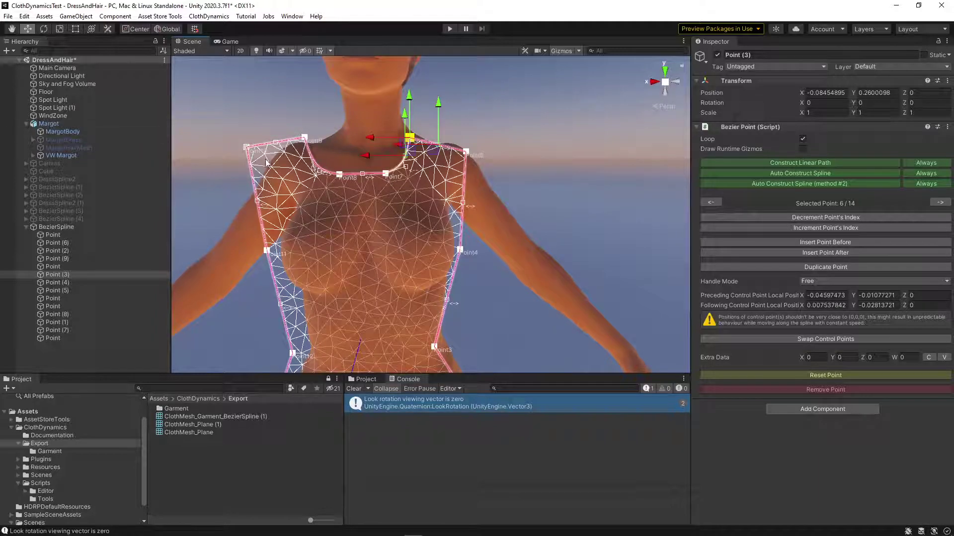
- Move the whole BezierSpline in front of the body to about Z 255.851 and duplicate it
click(111, 228)
scroll(417, 233, down, 1)
alt+drag(457, 233, 415, 254)
right_drag(444, 268, 484, 271)
alt+drag(437, 266, 500, 256)
middle_drag(428, 253, 461, 253)
drag(468, 244, 374, 254)
key(ctrl+d)
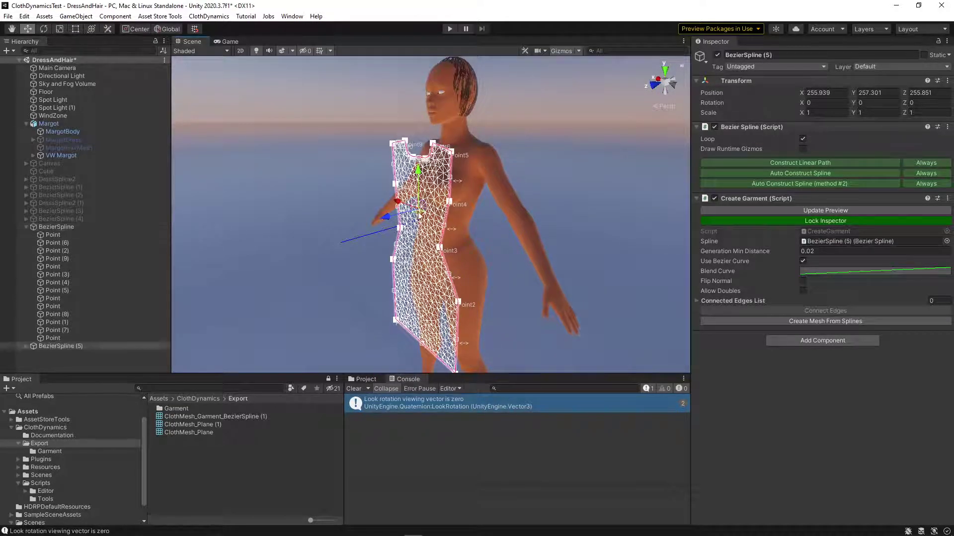
click(26, 227)
- Move the duplicate BezierSpline (5) behind the character's back to about Z 255.512
alt+drag(431, 263, 379, 262)
middle_drag(379, 262, 270, 264)
drag(381, 246, 455, 246)
right_drag(219, 247, 368, 267)
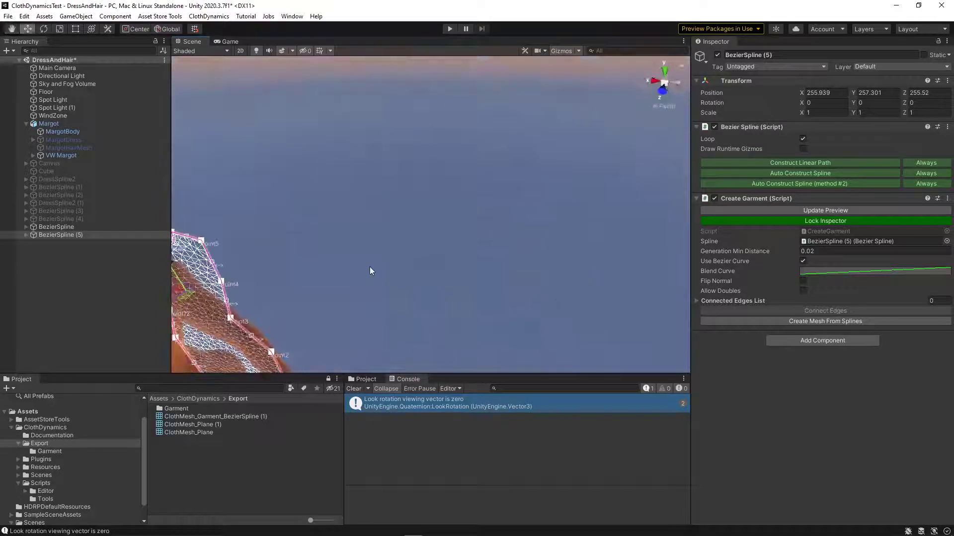
middle_drag(368, 268, 531, 289)
middle_drag(425, 315, 436, 265)
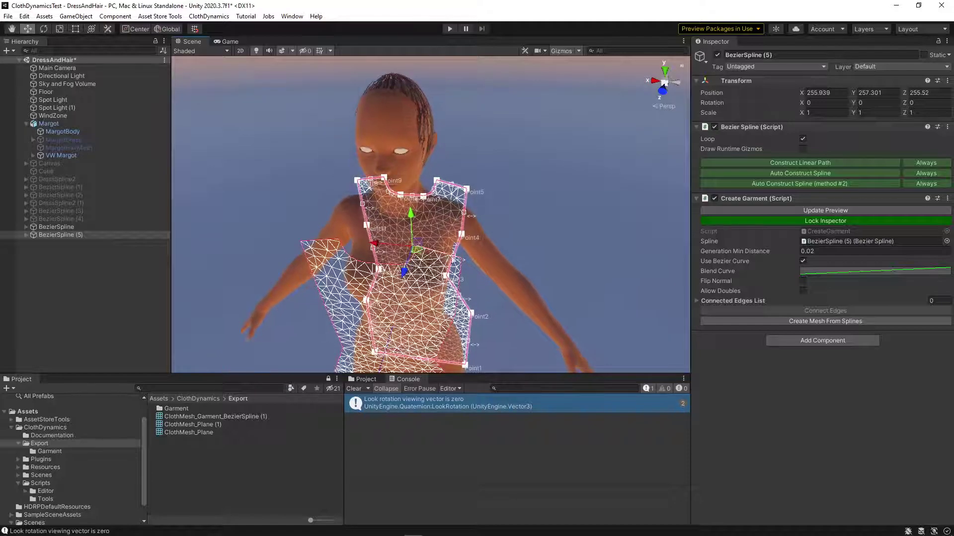
alt+drag(432, 253, 408, 255)
alt+drag(499, 252, 408, 245)
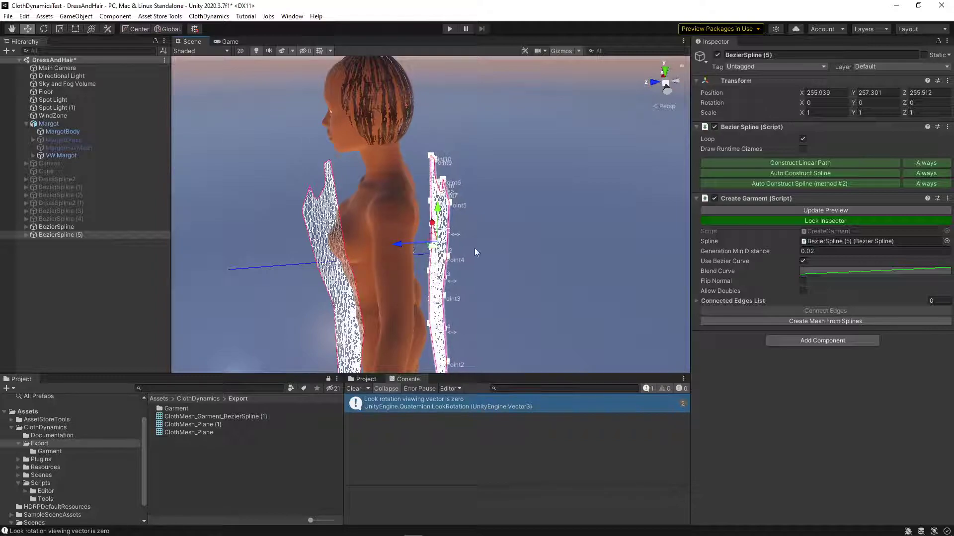
- Enable Flip Normal on BezierSpline (5) so the back panel faces away from the body
click(803, 281)
alt+drag(437, 234, 459, 237)
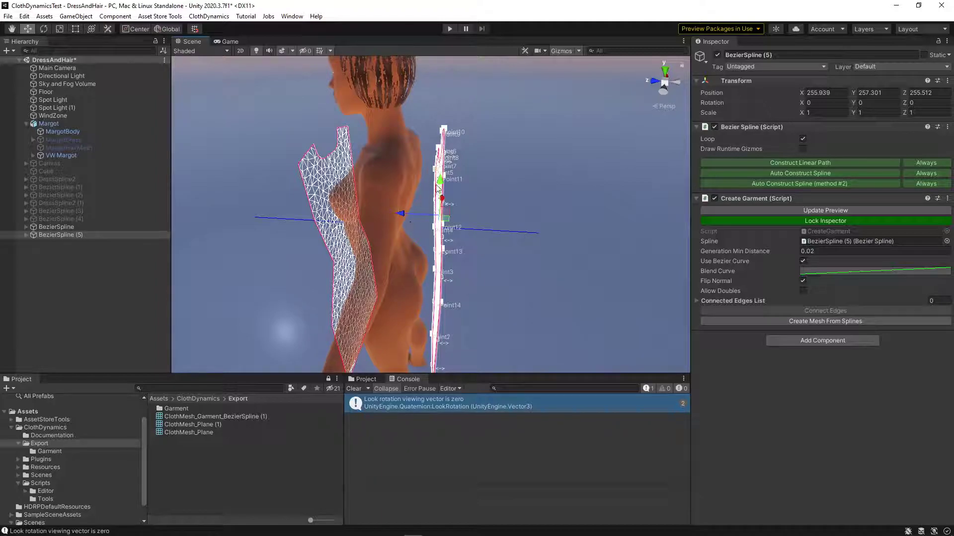
alt+drag(437, 187, 326, 127)
alt+drag(509, 172, 403, 231)
- Rename the front BezierSpline as MainSplineDress
click(39, 227)
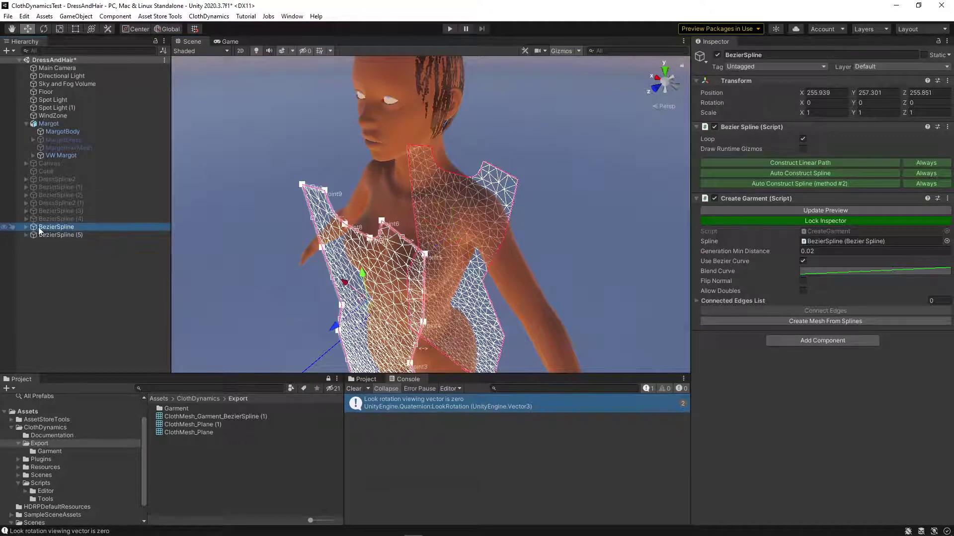
click(55, 227)
drag(57, 227, 21, 224)
text(MainSpline)
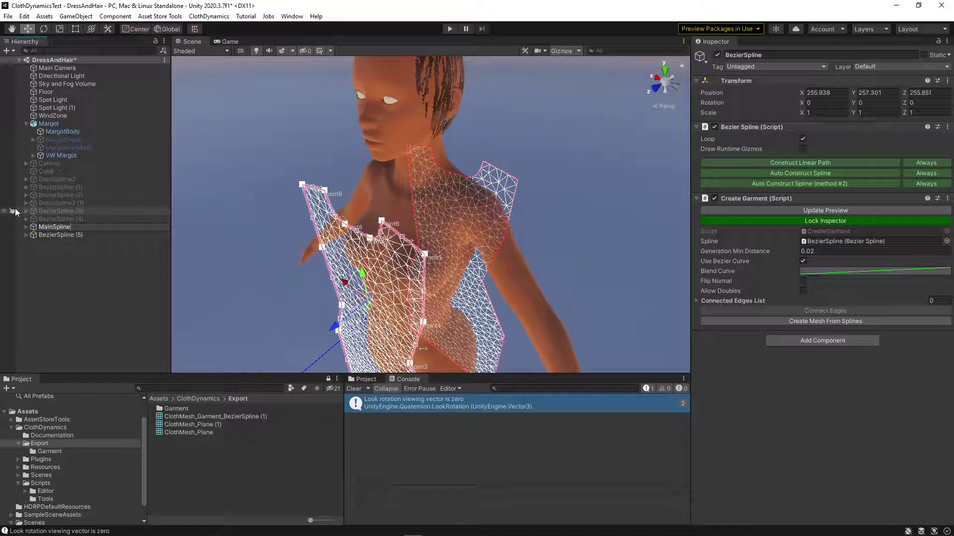
text(Dress)
key(Return)
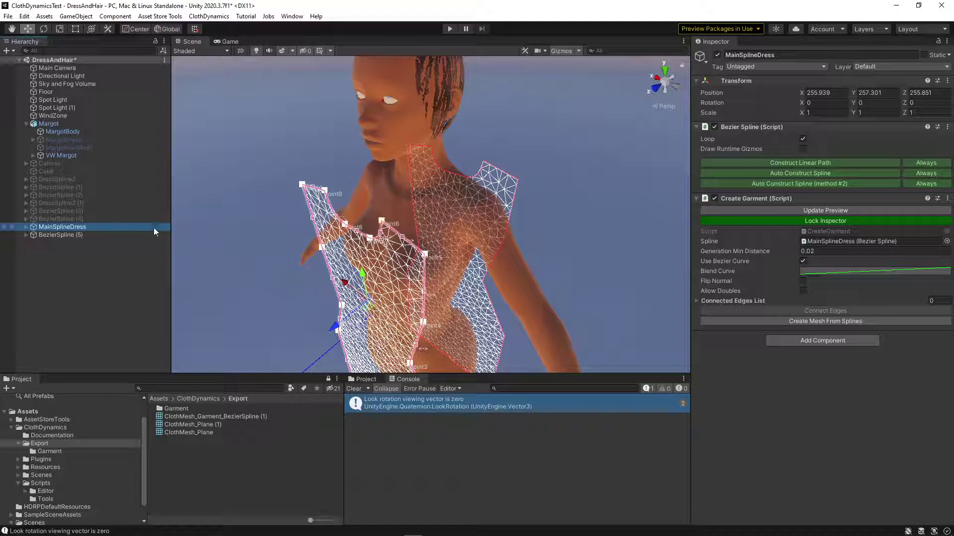
- Lock the inspector on MainSplineDress and connect the front and back shoulder edges between Point5 and Point6
click(840, 224)
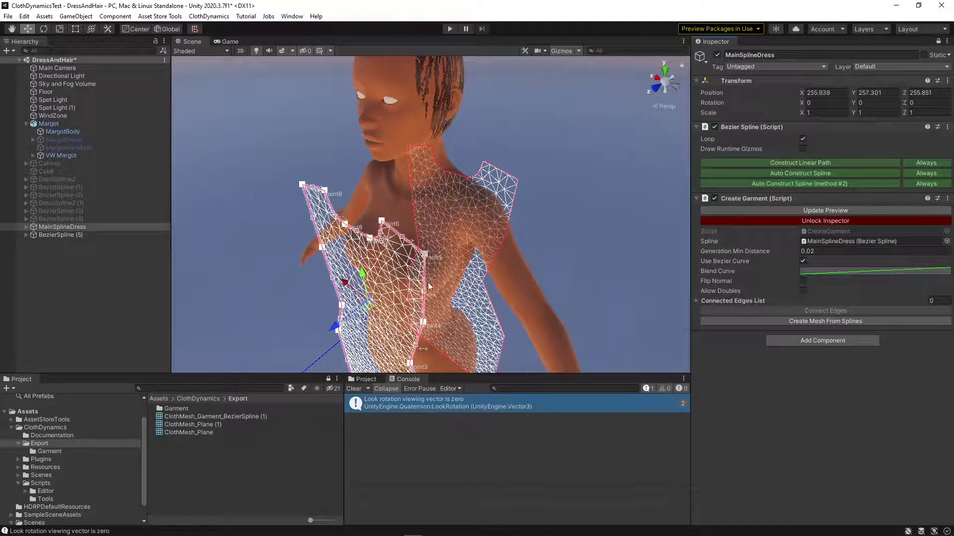
click(412, 244)
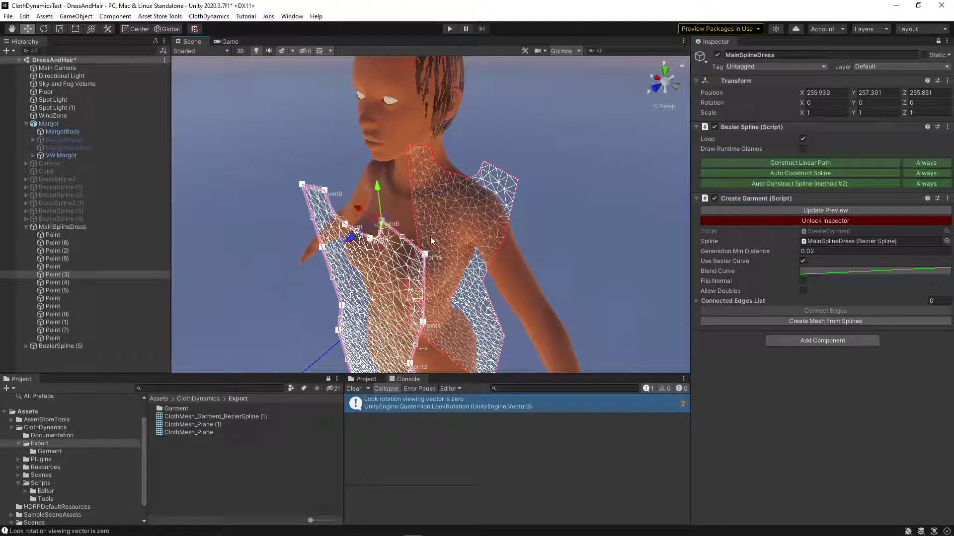
click(503, 170)
alt+drag(408, 244, 442, 208)
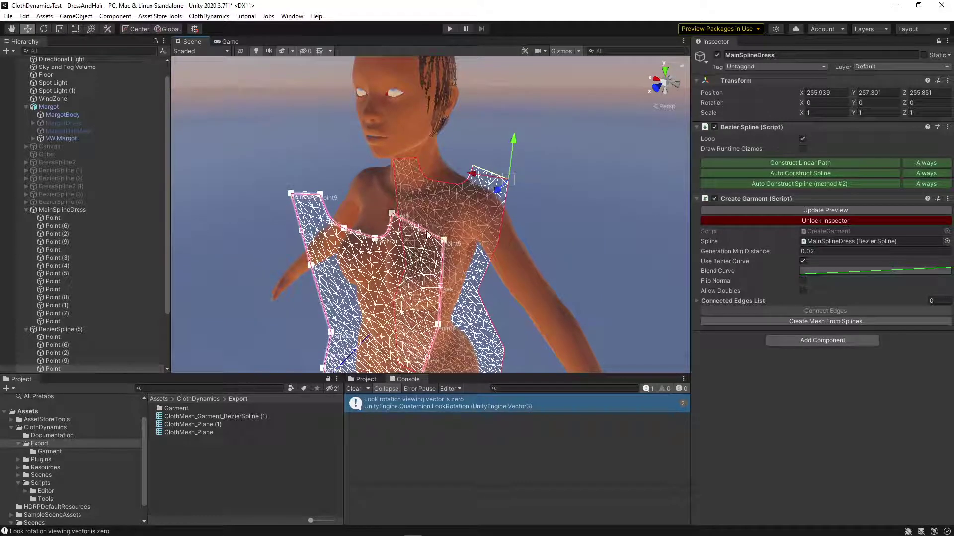
click(391, 214)
click(443, 240)
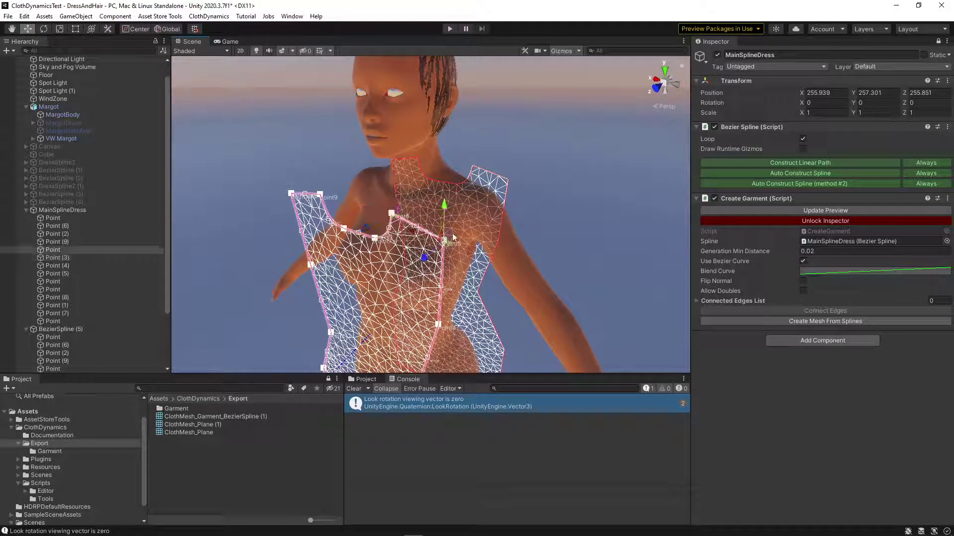
shift+click(495, 178)
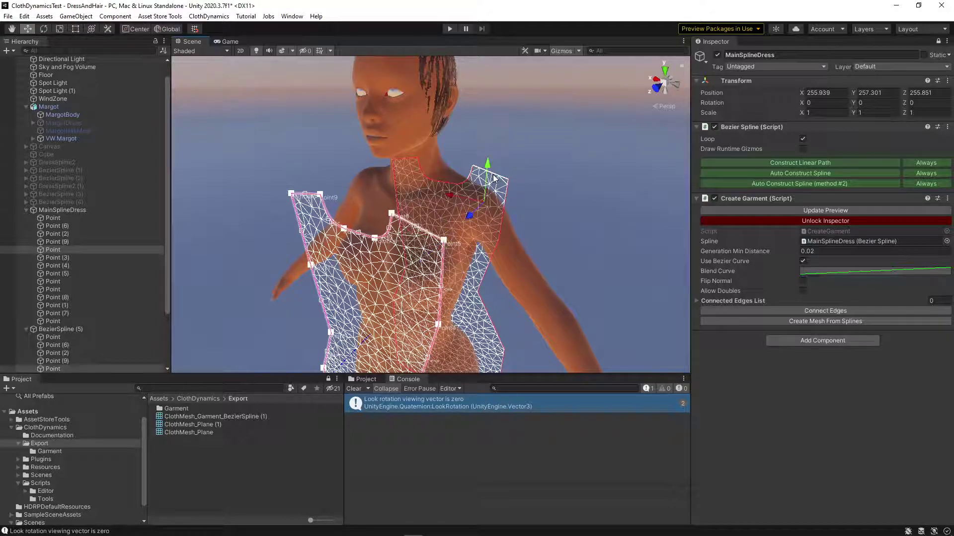
click(824, 311)
- Connect the front and back side edges between Point3 and Point4 at the waist
middle_drag(465, 226, 437, 259)
middle_drag(457, 205, 442, 214)
alt+drag(442, 213, 323, 164)
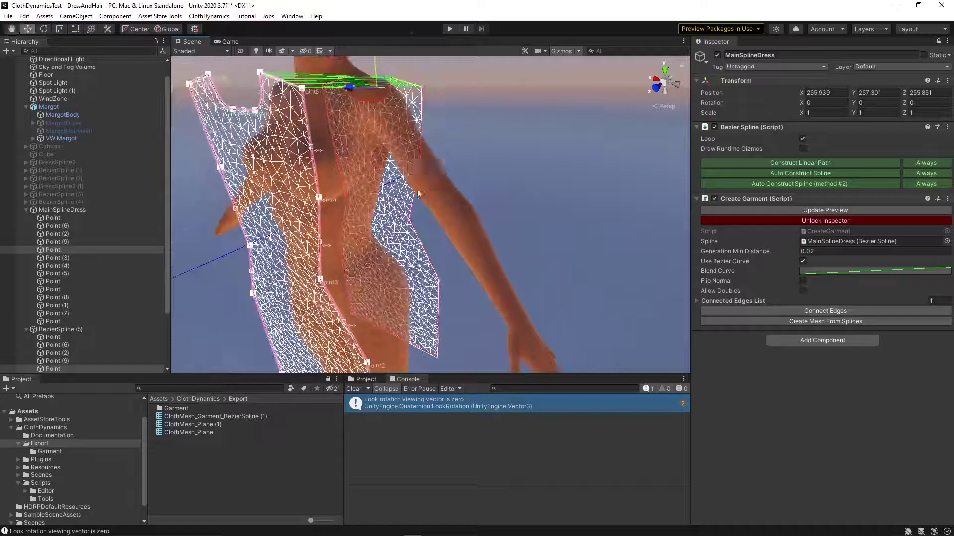
click(317, 243)
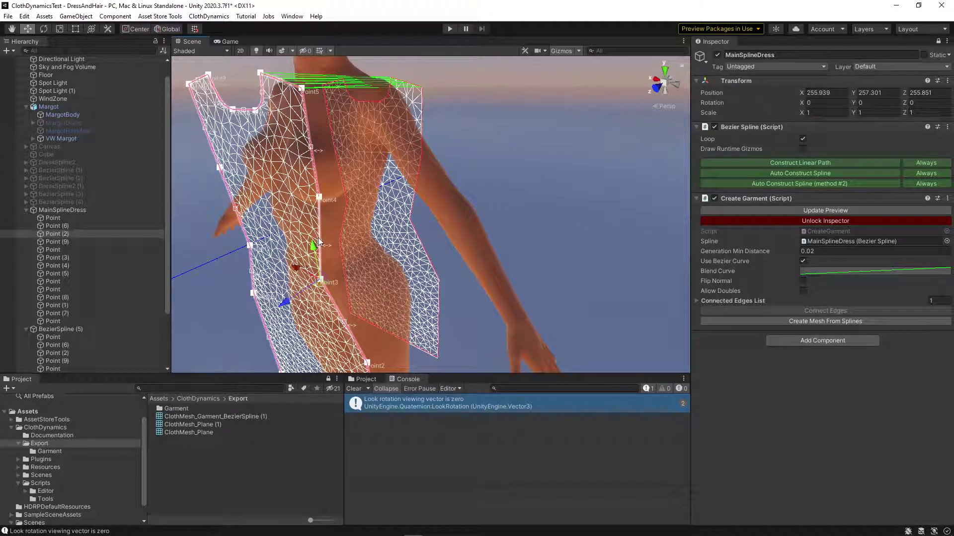
shift+click(413, 199)
click(842, 311)
- Connect the front and back hip edges between Point2 and Point3
middle_drag(402, 307, 455, 221)
click(415, 285)
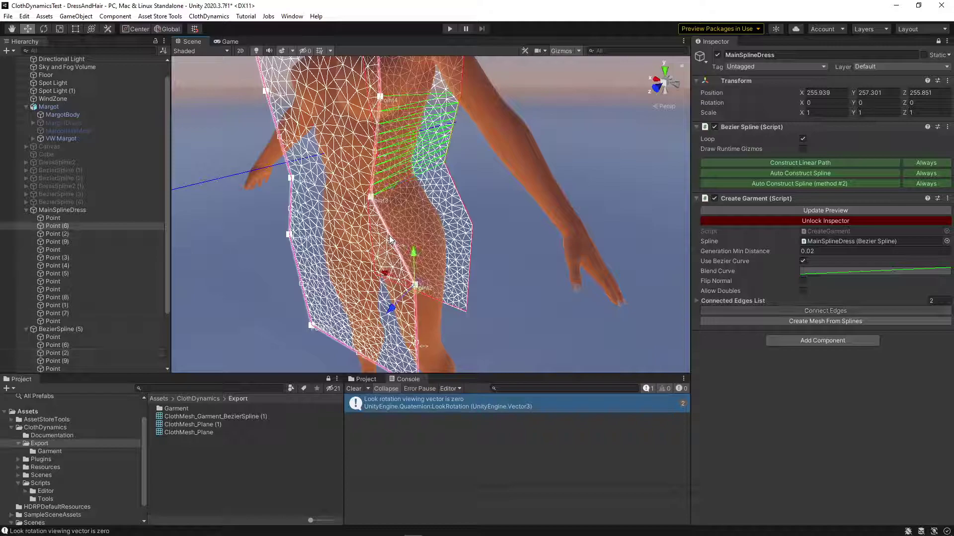
shift+click(448, 206)
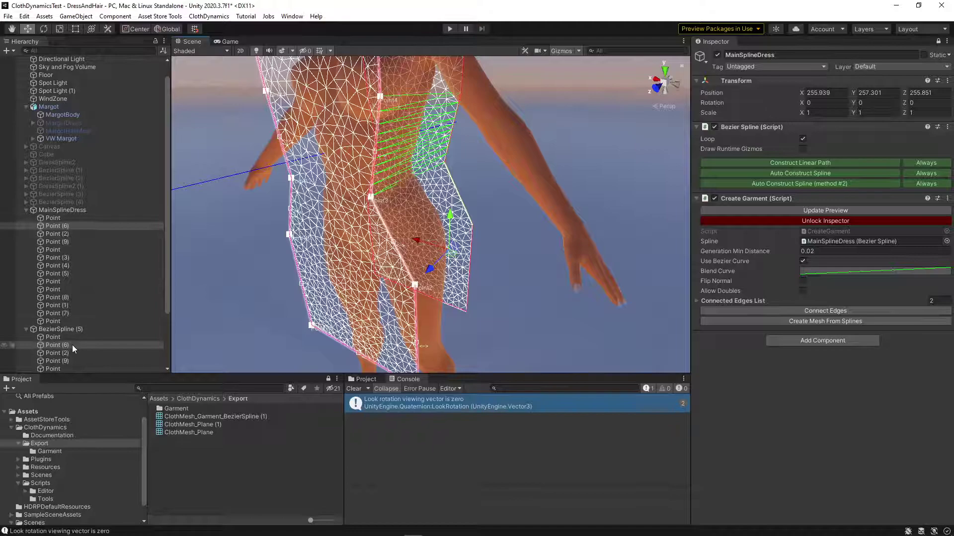
click(825, 310)
- Connect the lowest side edges between Point1 and Point2 of the front and back panels
middle_drag(392, 298, 415, 234)
click(437, 261)
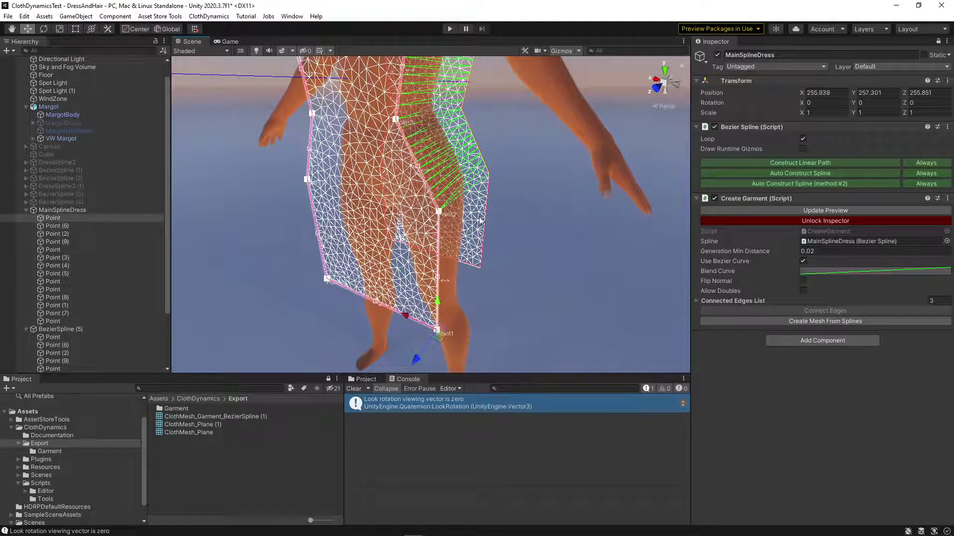
shift+click(479, 266)
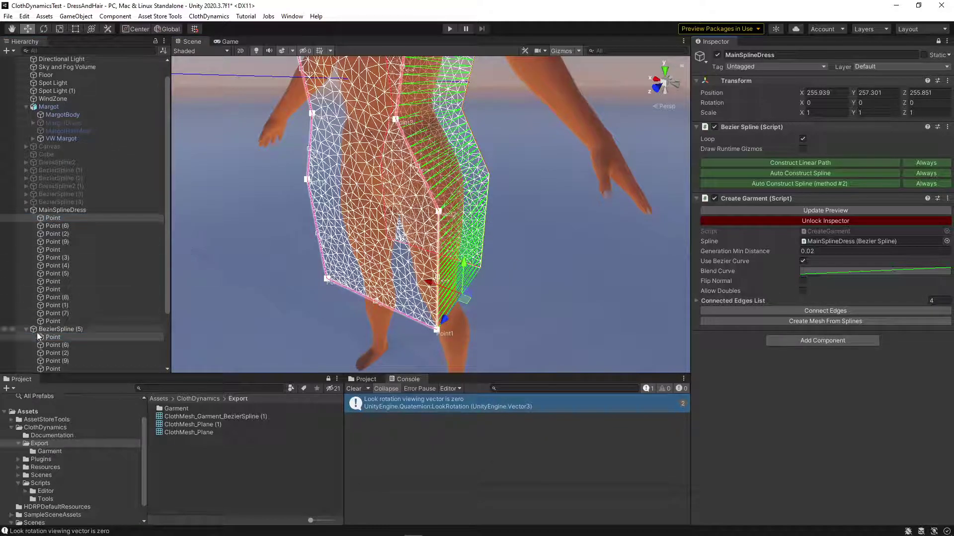
- Connect the lowest edges on the opposite side, using Point (7) of MainSplineDress and Point (7) of BezierSpline (5)
middle_drag(310, 197, 391, 215)
alt+drag(392, 217, 362, 259)
click(356, 212)
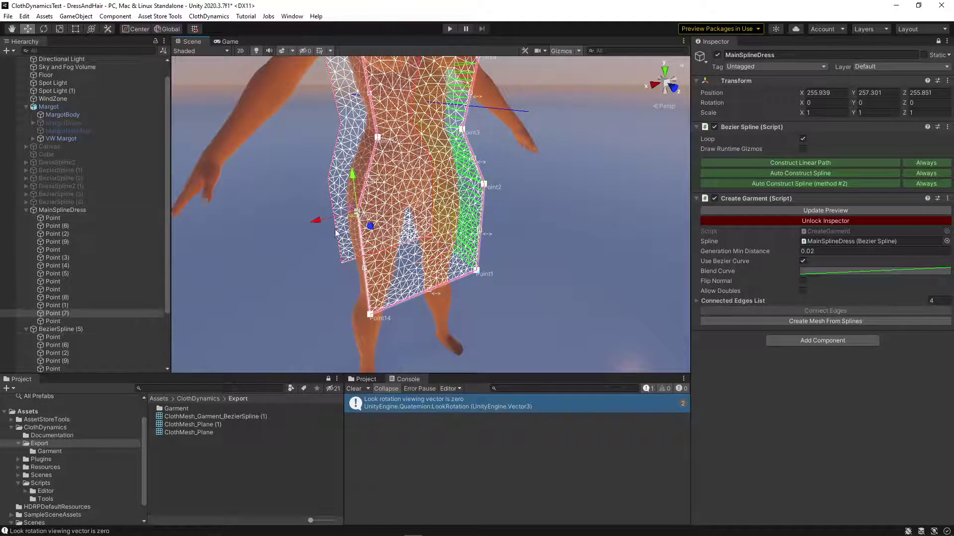
middle_drag(386, 275, 454, 268)
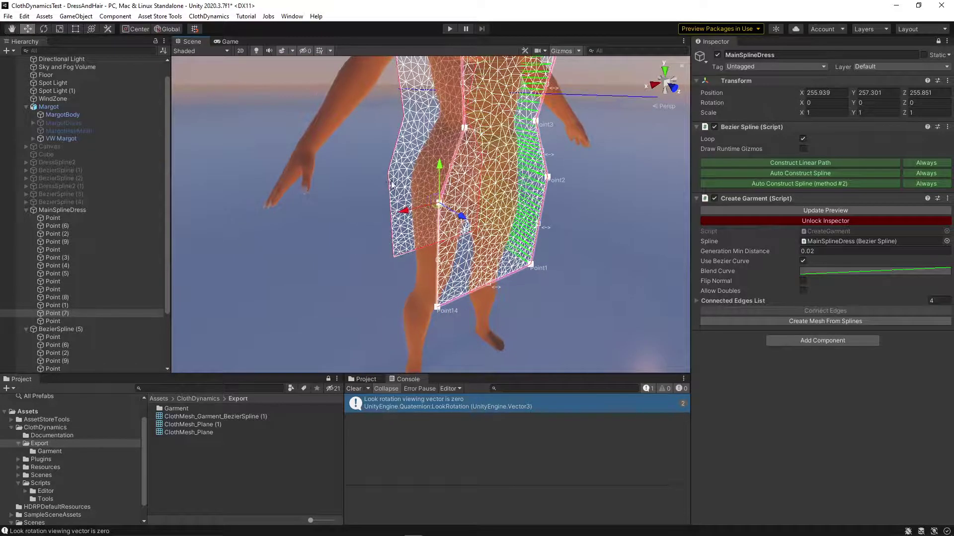
scroll(96, 289, down, 3)
ctrl+click(55, 361)
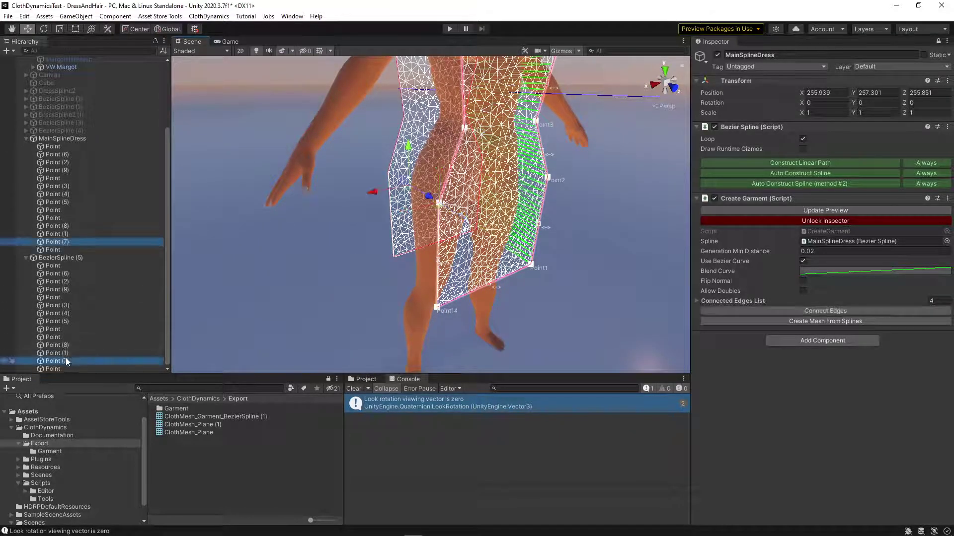
click(830, 311)
- Connect the opposite hip edges, using Point (1) of both splines
middle_drag(446, 159, 386, 230)
click(347, 194)
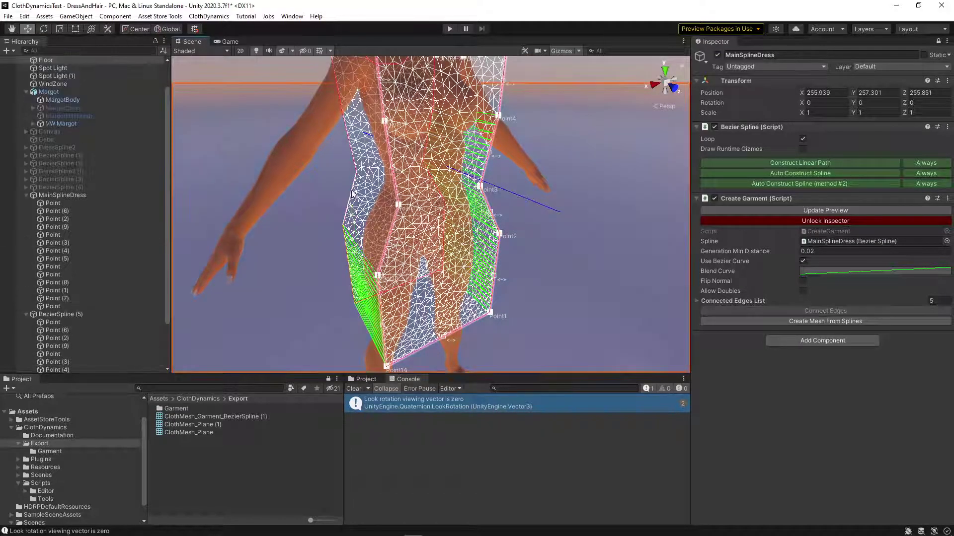
click(392, 232)
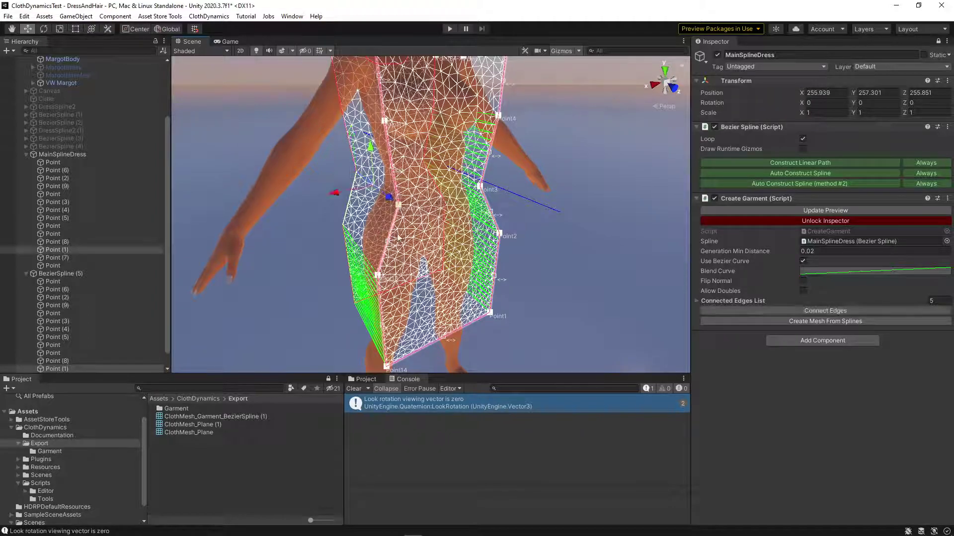
click(800, 310)
- Connect the opposite waist edges, using Point (8) of both splines
middle_drag(377, 195, 385, 223)
click(391, 155)
click(349, 148)
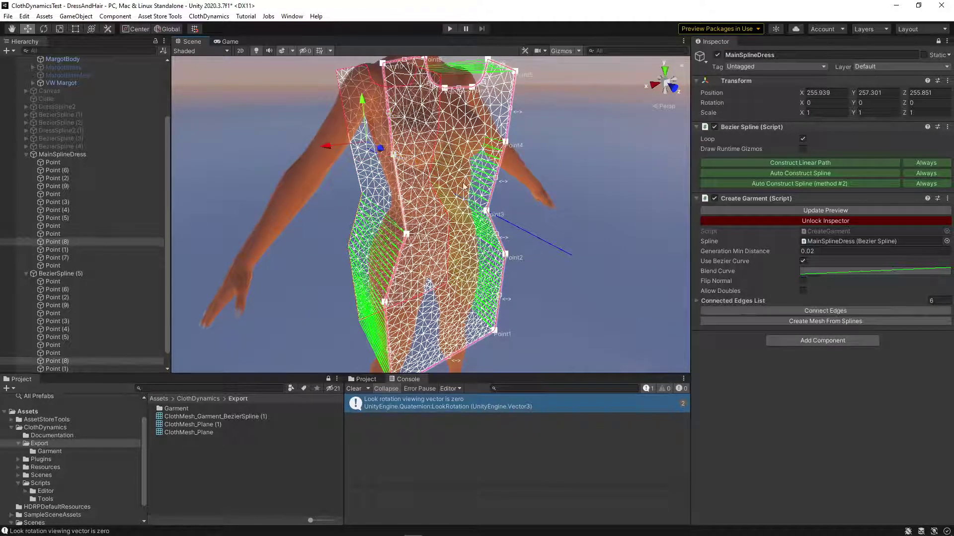
click(779, 309)
- Connect the remaining shoulder edges of the front and back panels, on the side opposite Point5
middle_drag(403, 117, 397, 193)
click(371, 167)
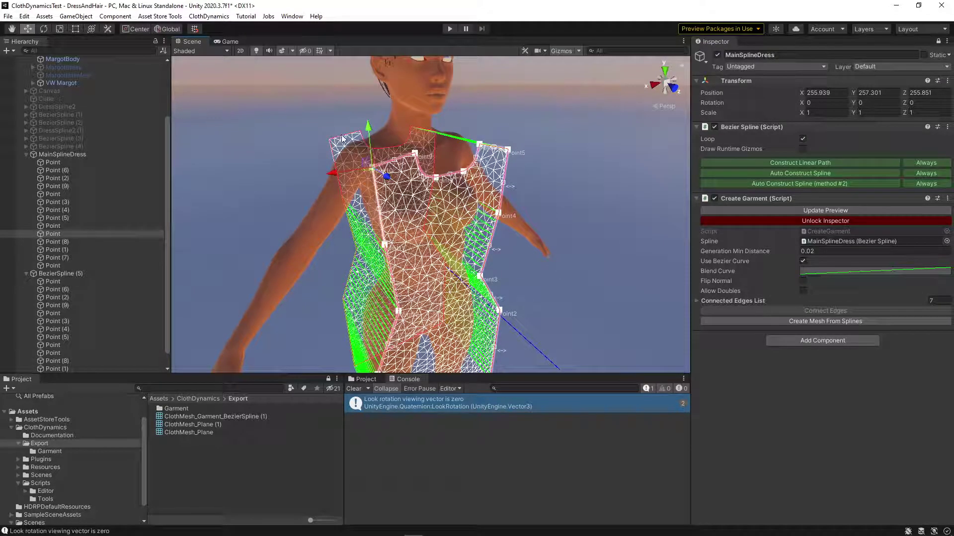
click(415, 153)
shift+click(372, 167)
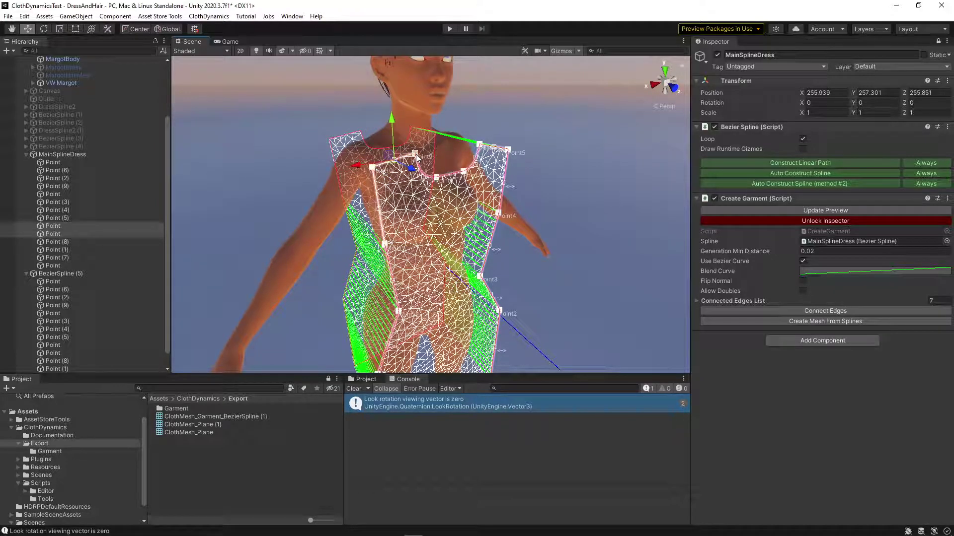
click(70, 226)
click(418, 153)
middle_drag(418, 153, 425, 180)
scroll(126, 276, down, 1)
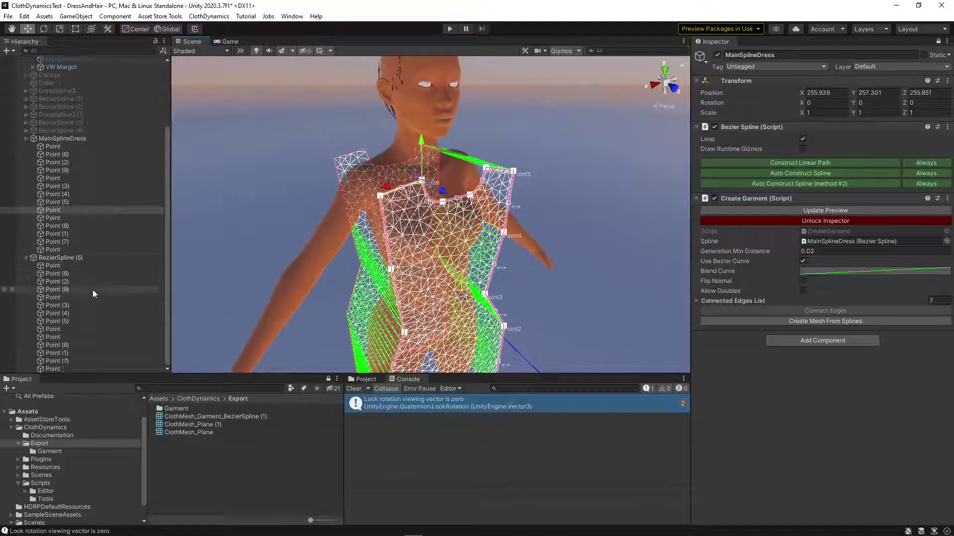
shift+click(352, 154)
click(768, 311)
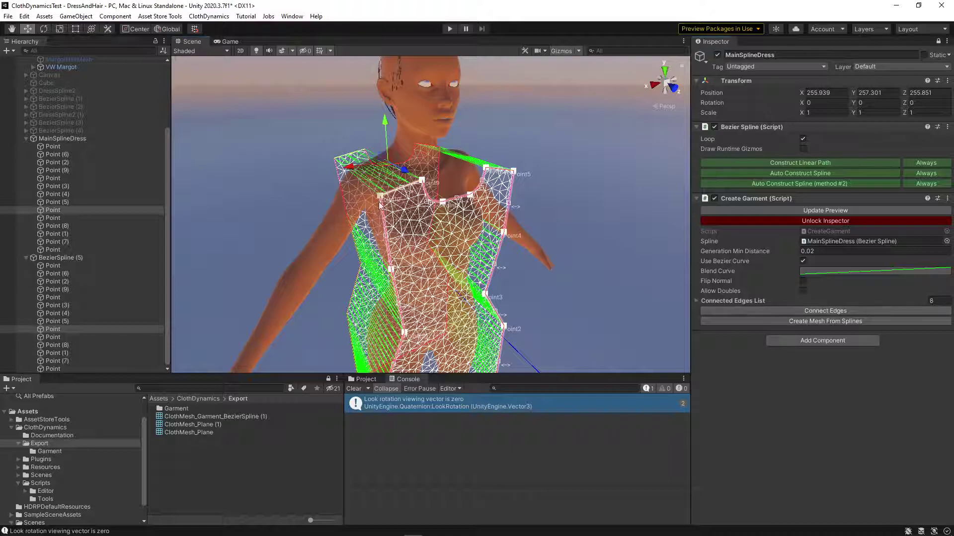
- Raise the back neckline points, Point (4) and Point (5) of BezierSpline (5), to about shoulder height
middle_drag(406, 165, 361, 214)
alt+drag(361, 214, 429, 212)
scroll(430, 212, up, 6)
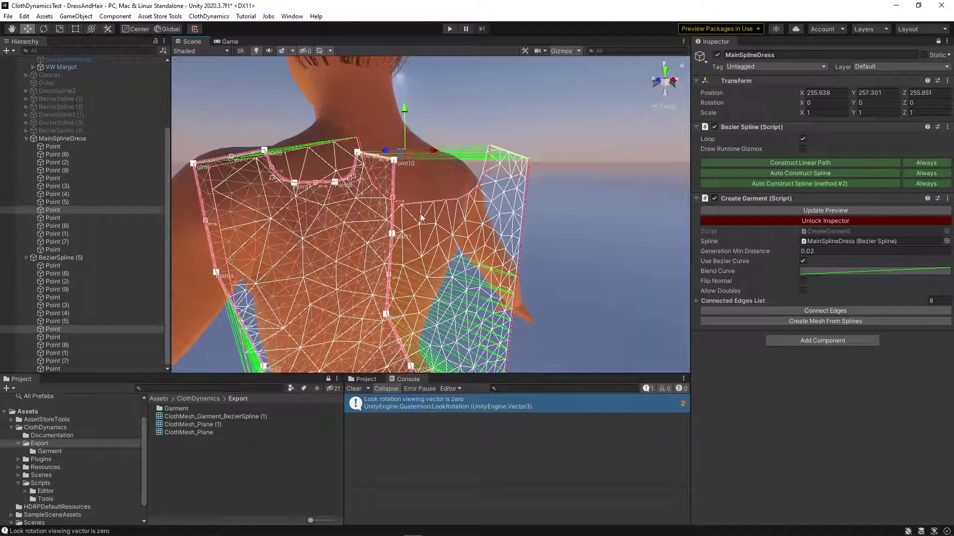
click(54, 257)
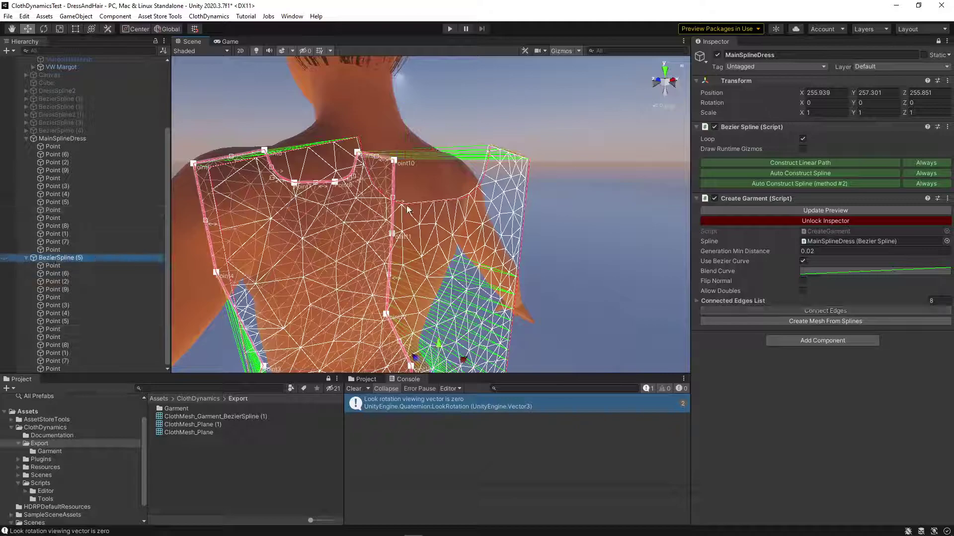
click(433, 201)
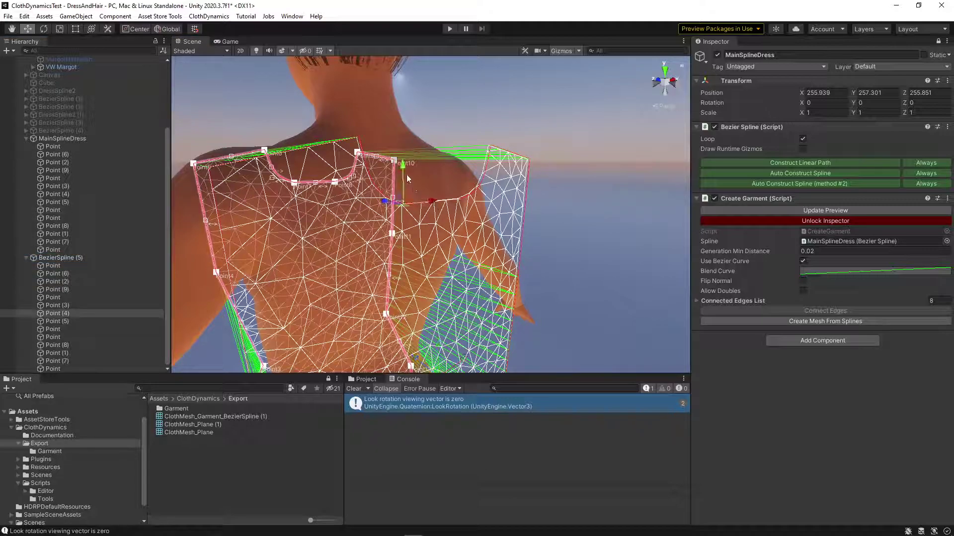
click(397, 161)
click(430, 201)
ctrl+click(74, 318)
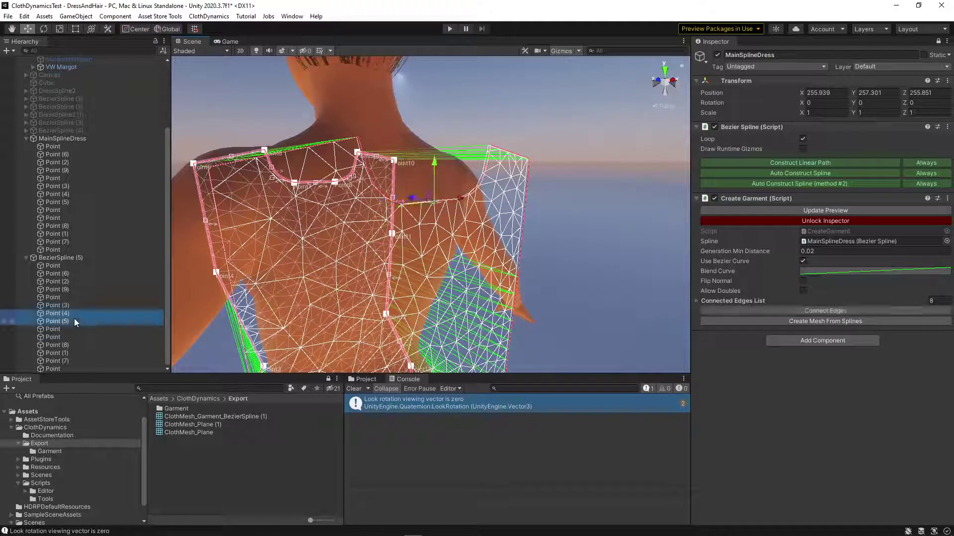
drag(434, 162, 433, 115)
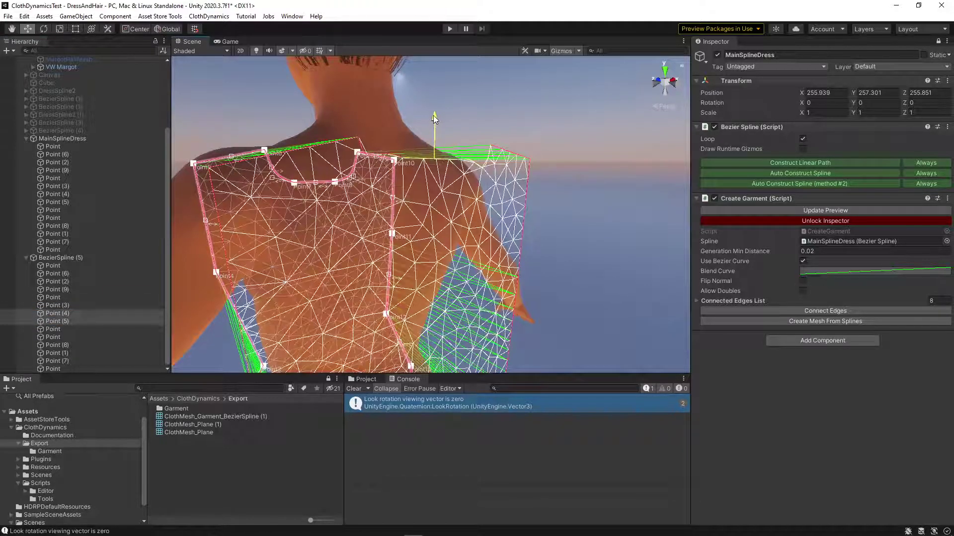
click(827, 161)
click(935, 166)
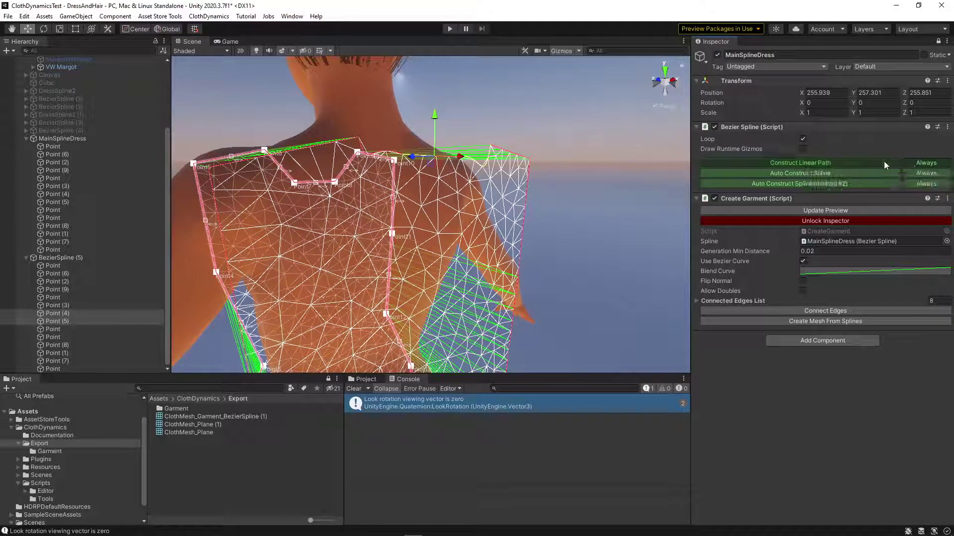
click(842, 162)
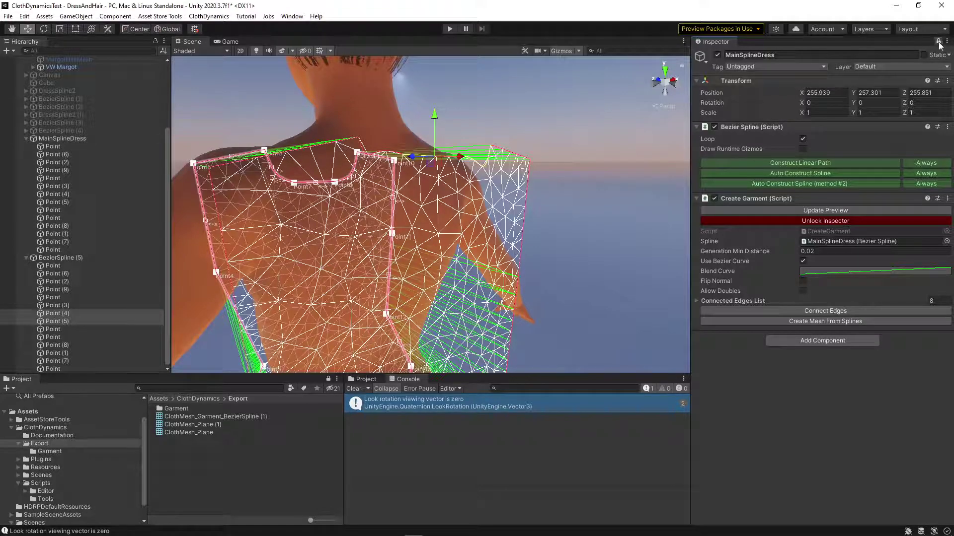
- Unlock the Inspector and construct BezierSpline (5) as a linear path with Use Bezier Curve disabled
click(826, 222)
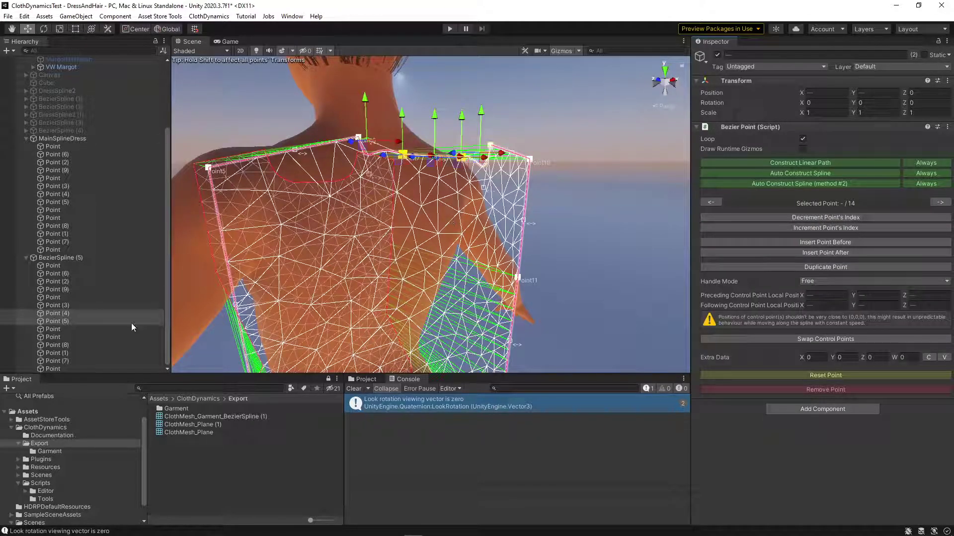
click(58, 258)
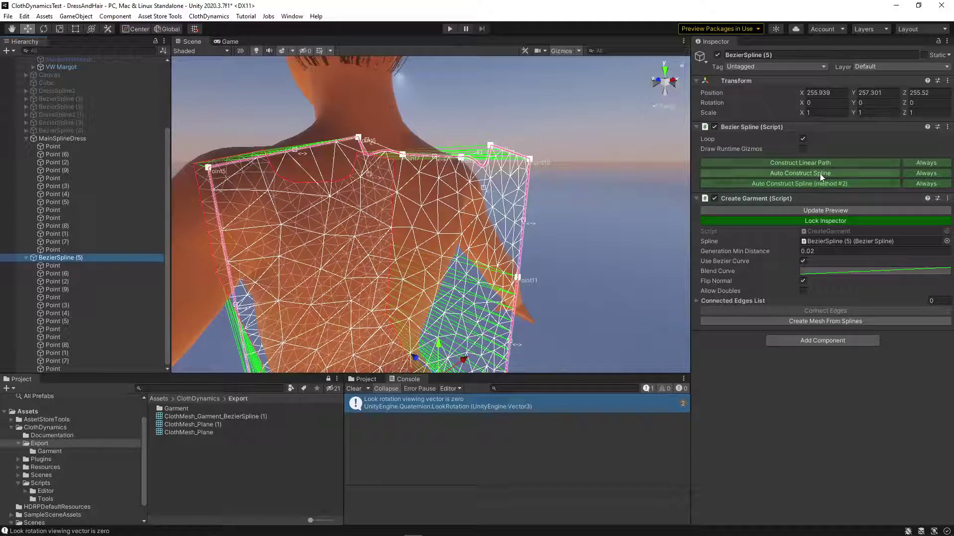
click(814, 161)
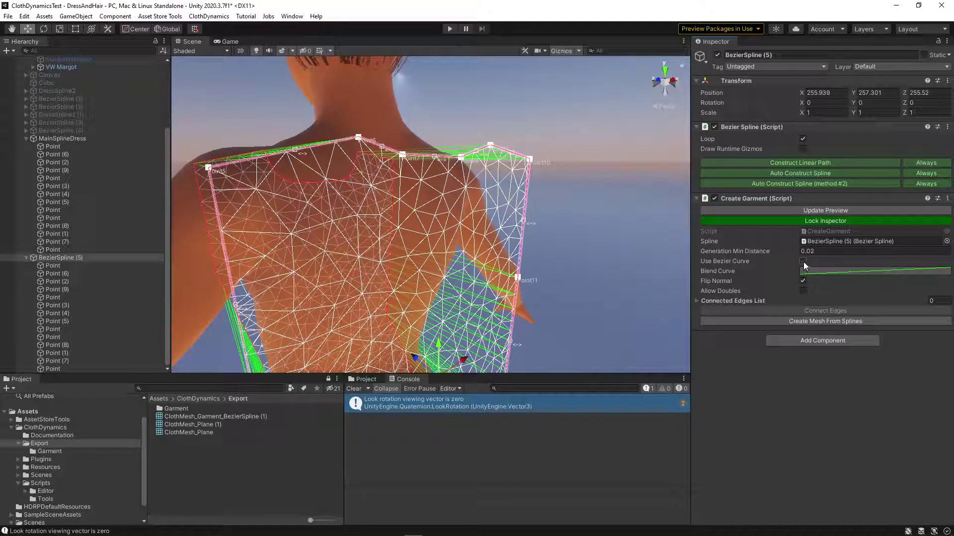
- Examine the connected front and back panels around Margot's body from several angles
middle_drag(433, 138, 469, 195)
alt+drag(469, 195, 588, 224)
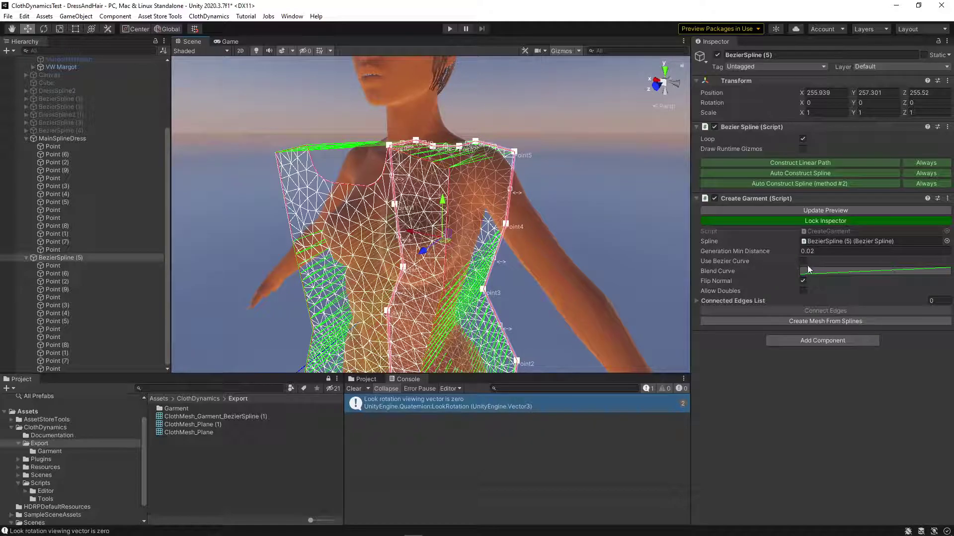
middle_drag(400, 247, 450, 207)
alt+drag(450, 207, 534, 214)
middle_drag(420, 286, 347, 223)
alt+drag(348, 224, 386, 245)
scroll(193, 205, down, 5)
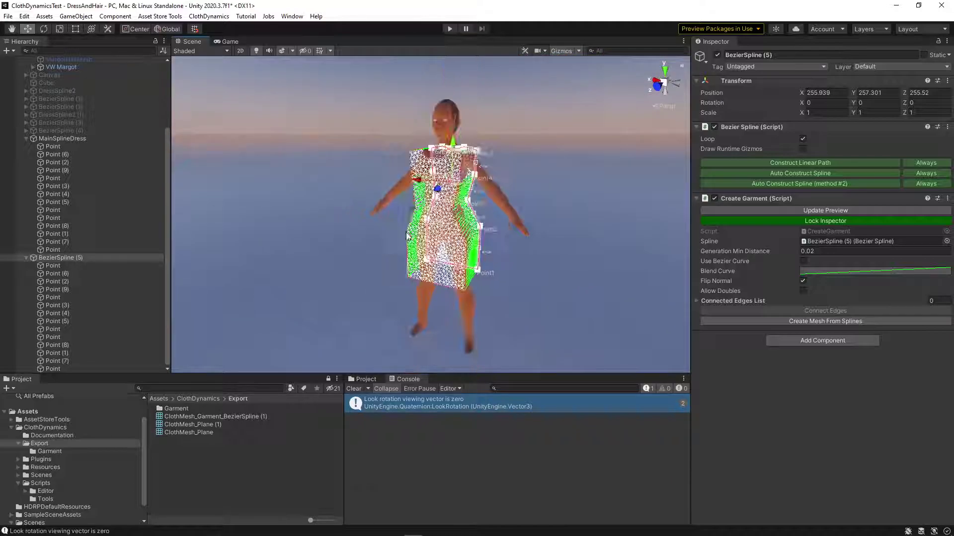
- Collapse both splines in the Hierarchy and create the garment mesh from MainSplineDress
click(73, 138)
click(26, 256)
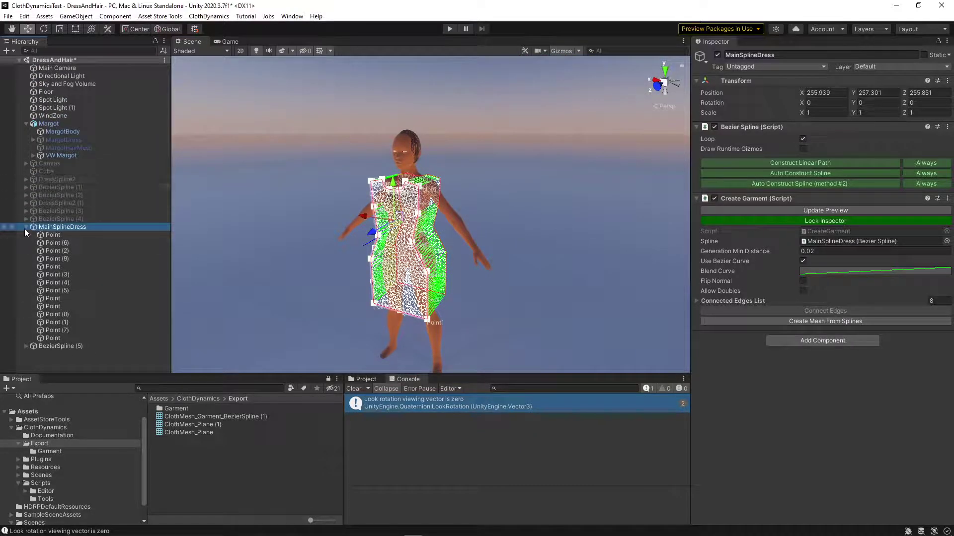
click(26, 227)
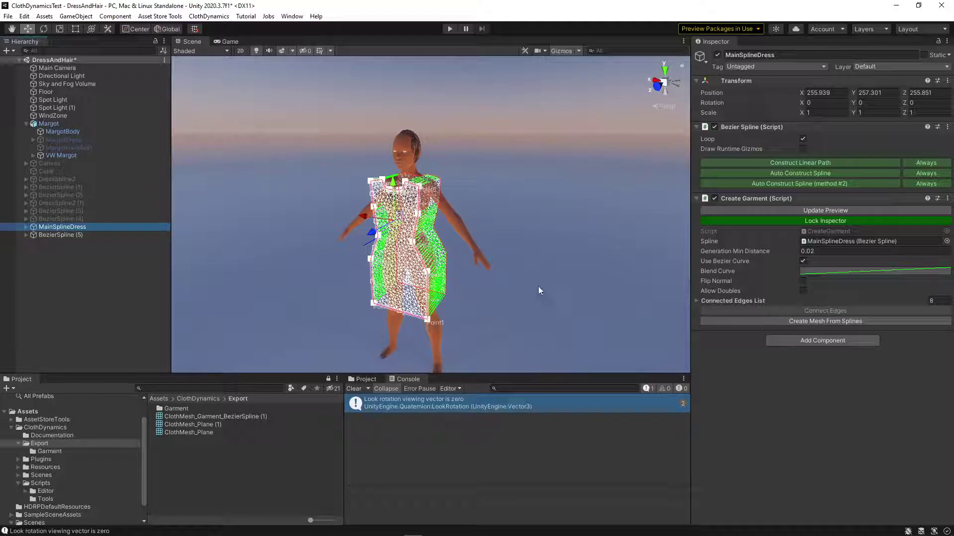
middle_drag(415, 272, 412, 281)
alt+drag(419, 260, 343, 256)
middle_drag(387, 254, 353, 251)
alt+drag(353, 251, 423, 252)
middle_drag(249, 254, 440, 240)
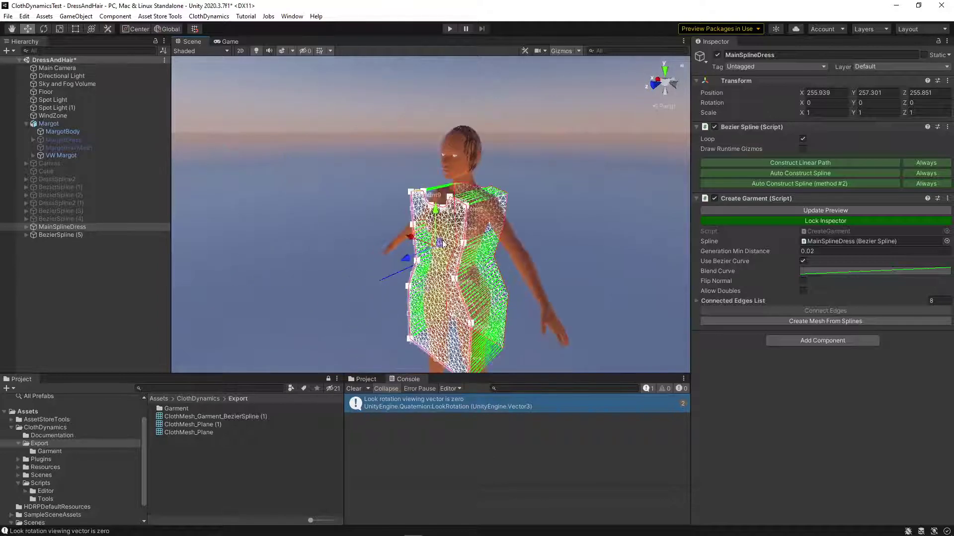
click(802, 321)
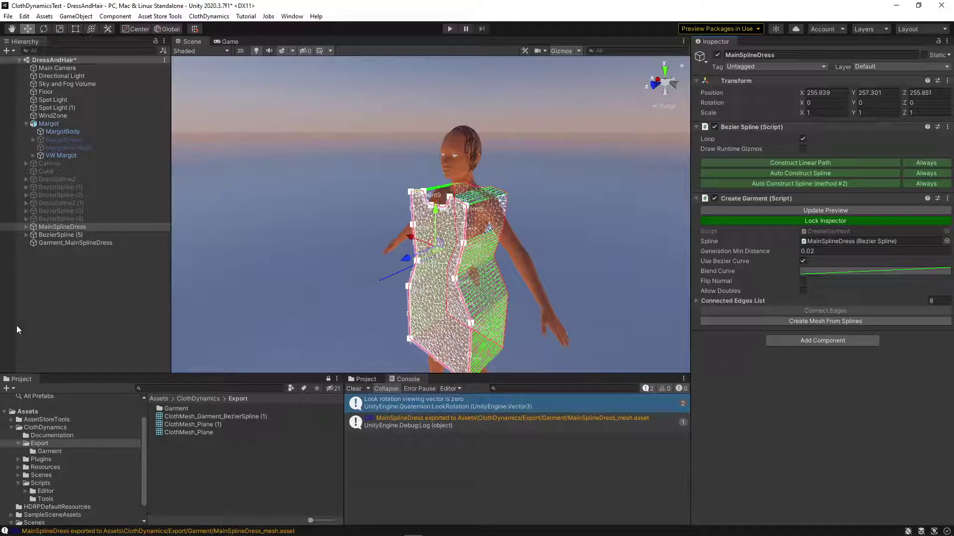
- Deactivate MainSplineDress and BezierSpline (5) so only the generated garment mesh is shown
alt+drag(401, 314, 382, 312)
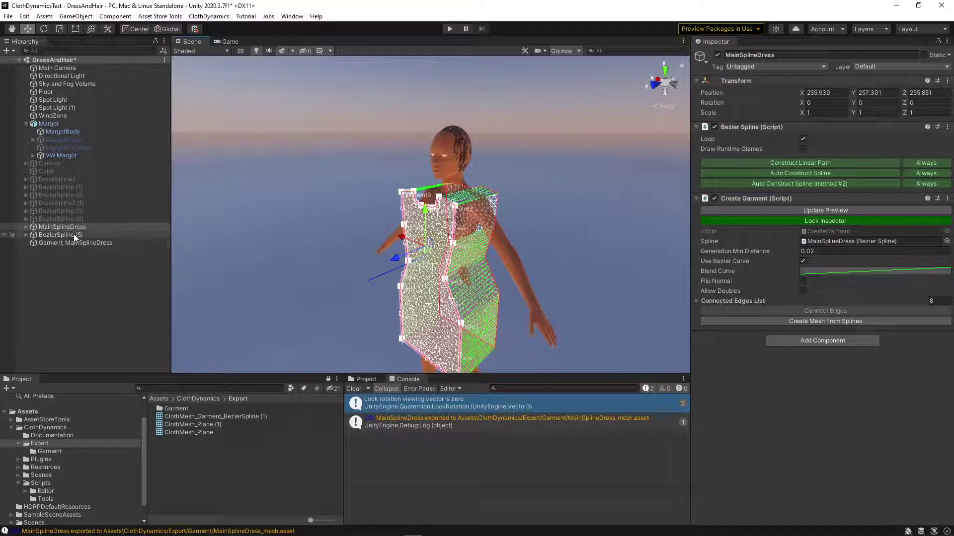
ctrl+click(60, 234)
click(717, 55)
alt+drag(368, 226, 409, 227)
right_drag(409, 227, 356, 244)
mouse_move(356, 248)
alt+mouse_down()
mouse_move(417, 240)
mouse_move(347, 240)
mouse_move(240, 75)
alt+mouse_up()
- Switch the Scene view to Shaded Wireframe and examine the dress mesh's triangles
click(210, 51)
click(204, 86)
mouse_move(443, 241)
alt+mouse_down()
mouse_move(400, 240)
mouse_move(418, 237)
mouse_move(374, 215)
mouse_move(404, 212)
alt+mouse_up()
middle_drag(403, 213, 394, 234)
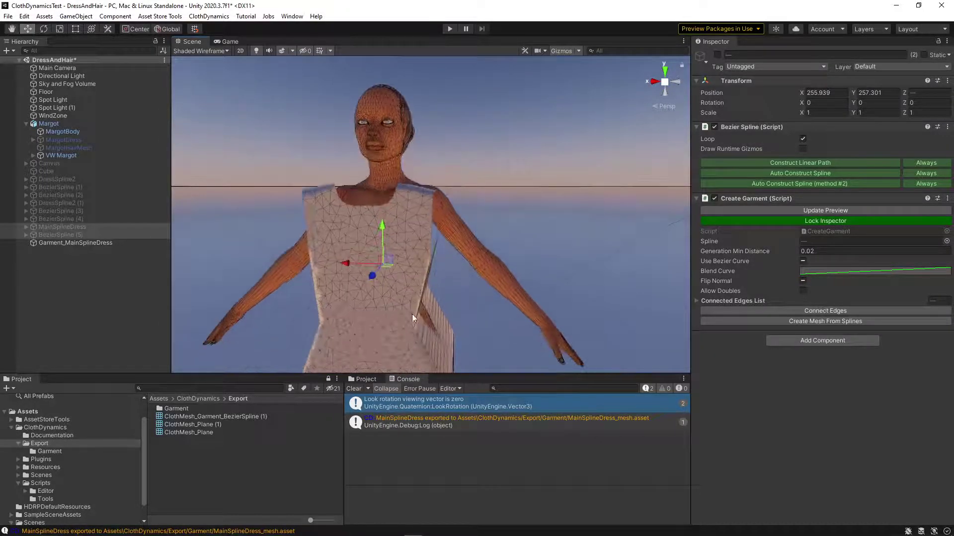
right_drag(388, 310, 367, 315)
middle_drag(368, 315, 364, 301)
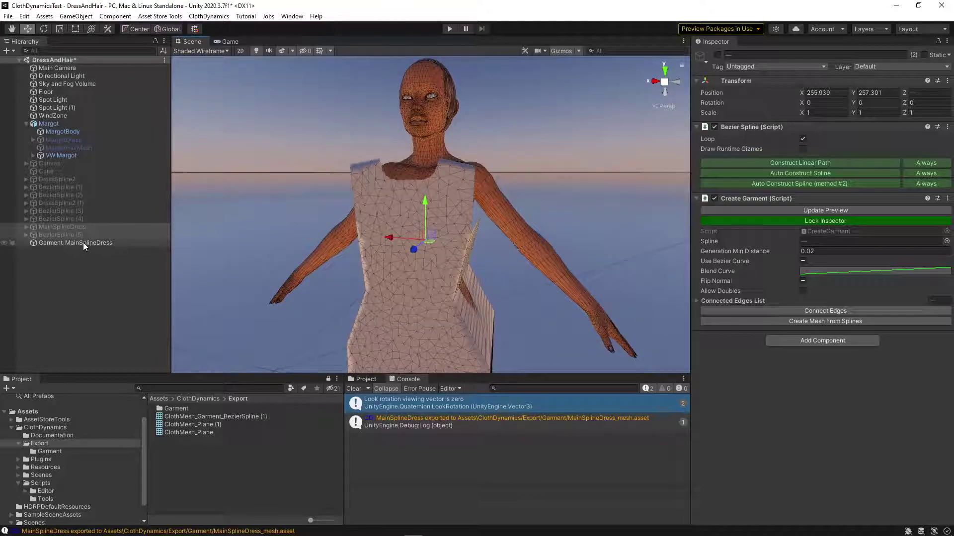
- Reactivate MainSplineDress and BezierSpline (5) for comparison with the mesh and deactivate them again
click(66, 227)
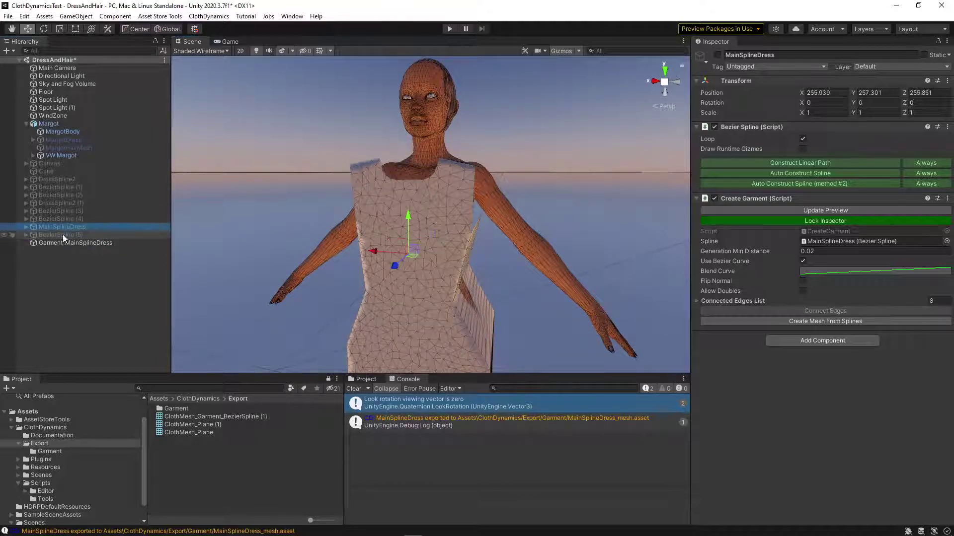
ctrl+click(66, 233)
click(717, 55)
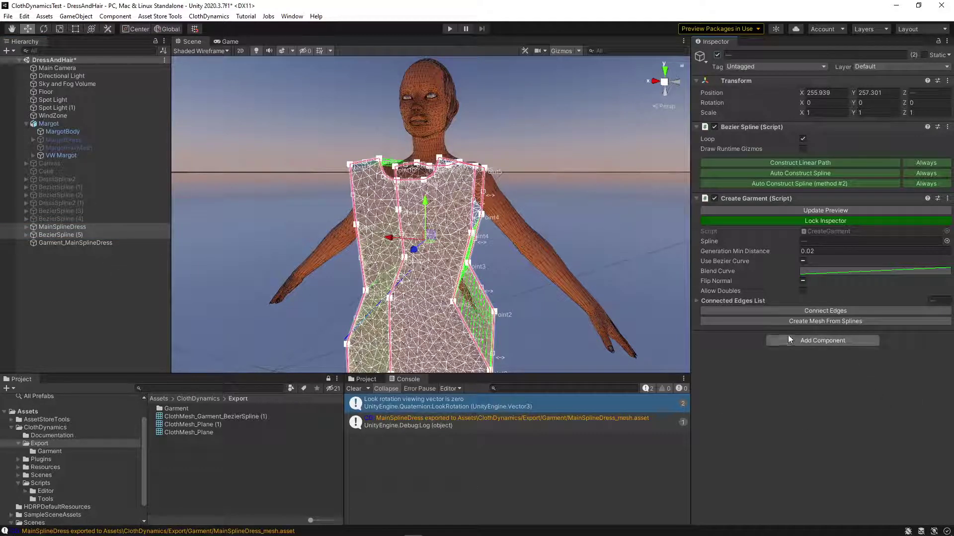
click(718, 55)
- Add a GPU Cloth Dynamics component to Garment_MainSplineDress
click(102, 243)
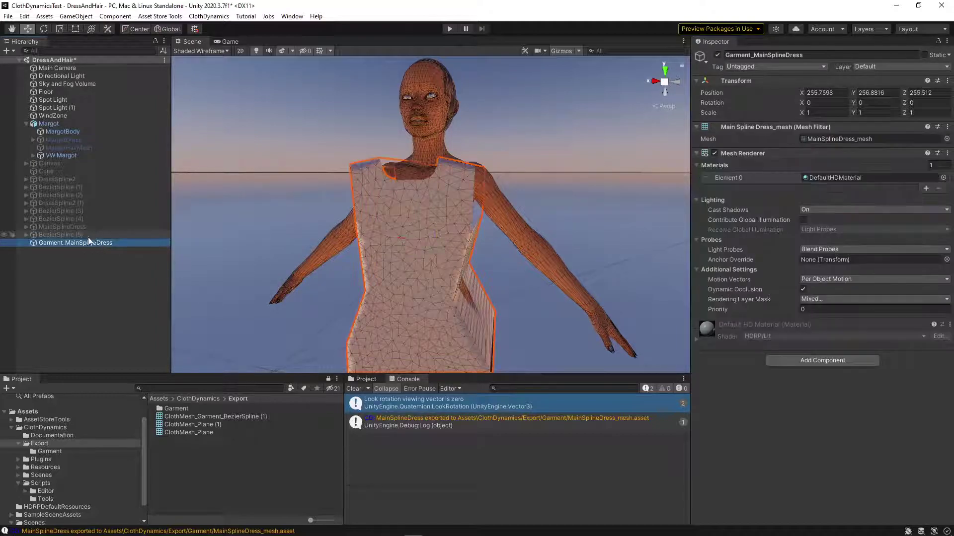
middle_drag(441, 295, 443, 302)
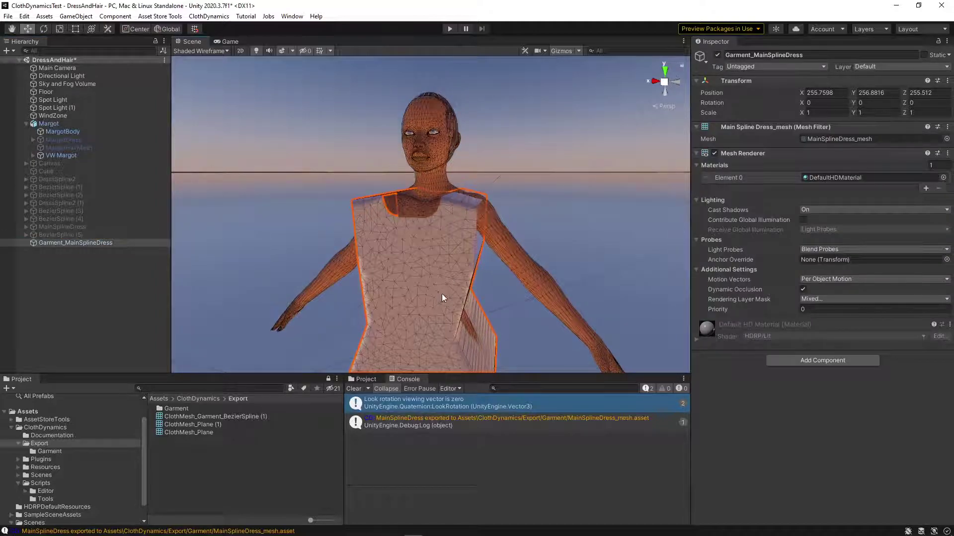
click(800, 362)
text(cloth)
key(Down)
key(Down)
key(Down)
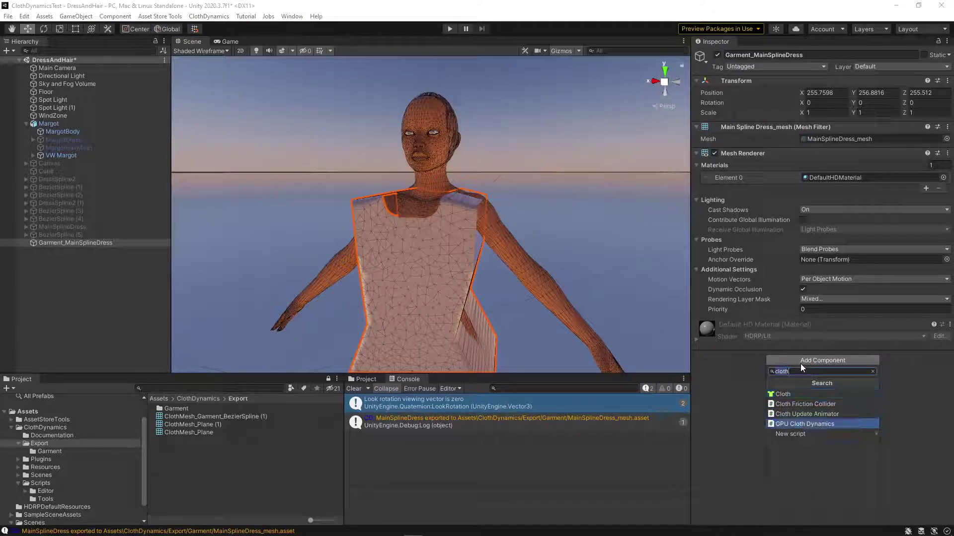
key(Return)
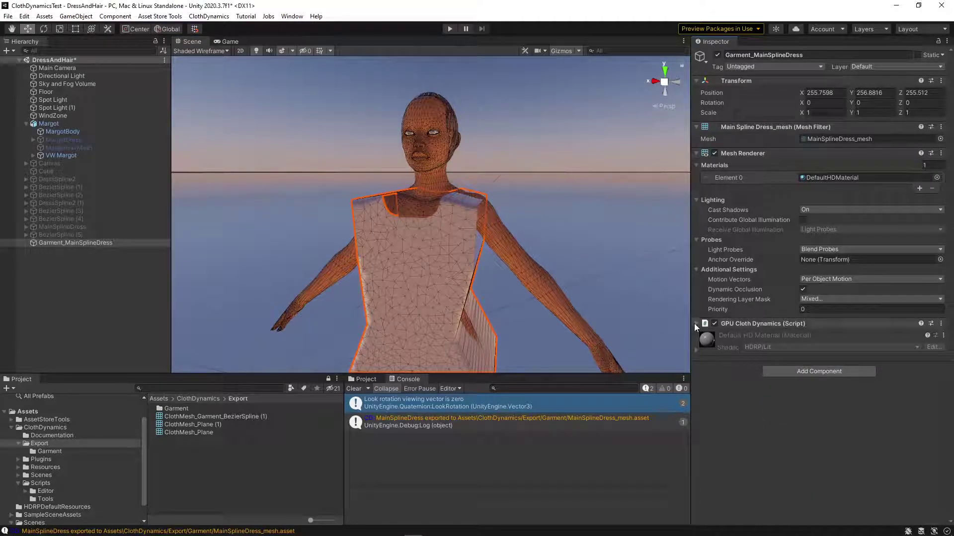